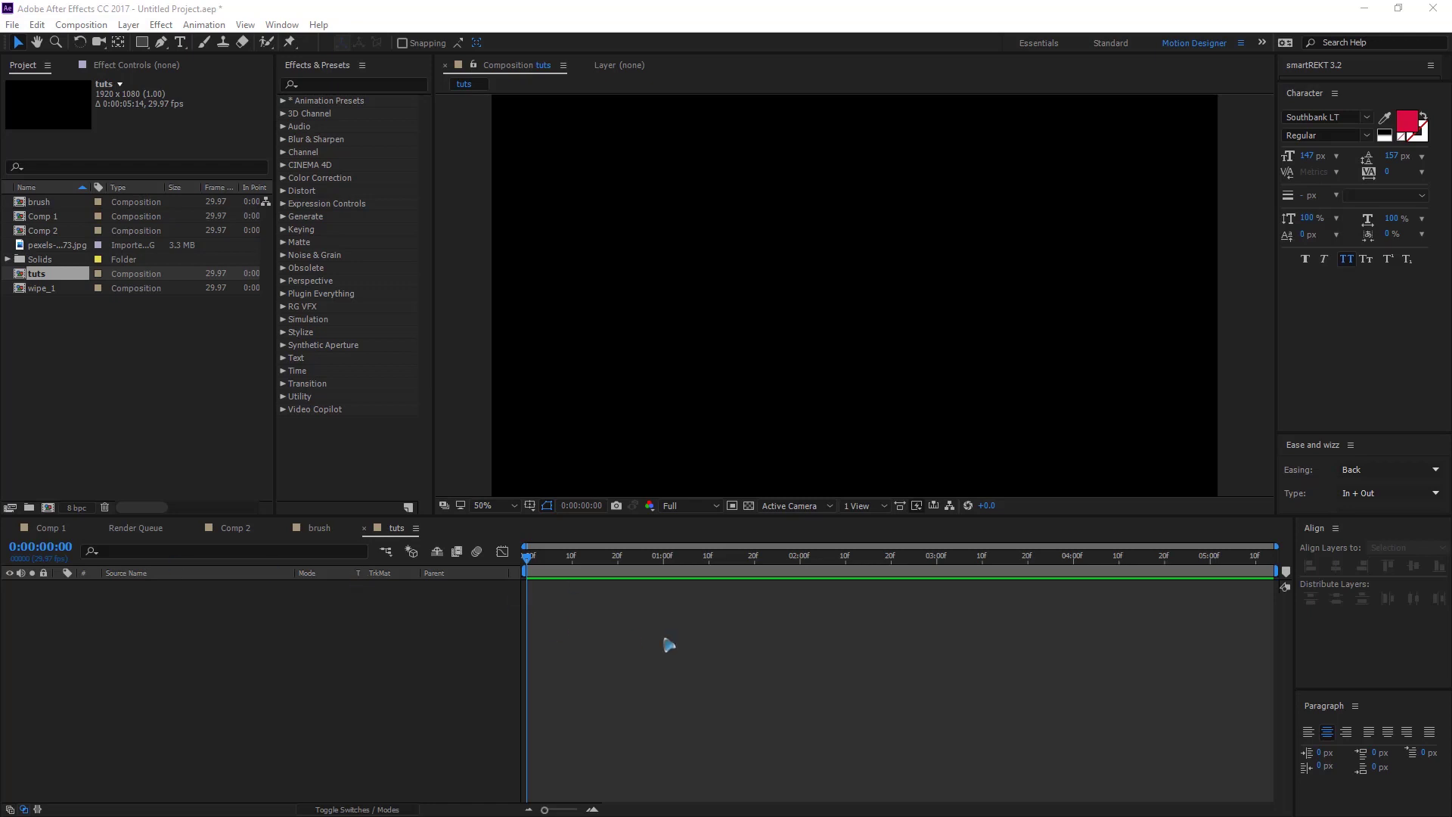
# Create a light grey full-frame solid named BG.
pyautogui.click(129, 25)
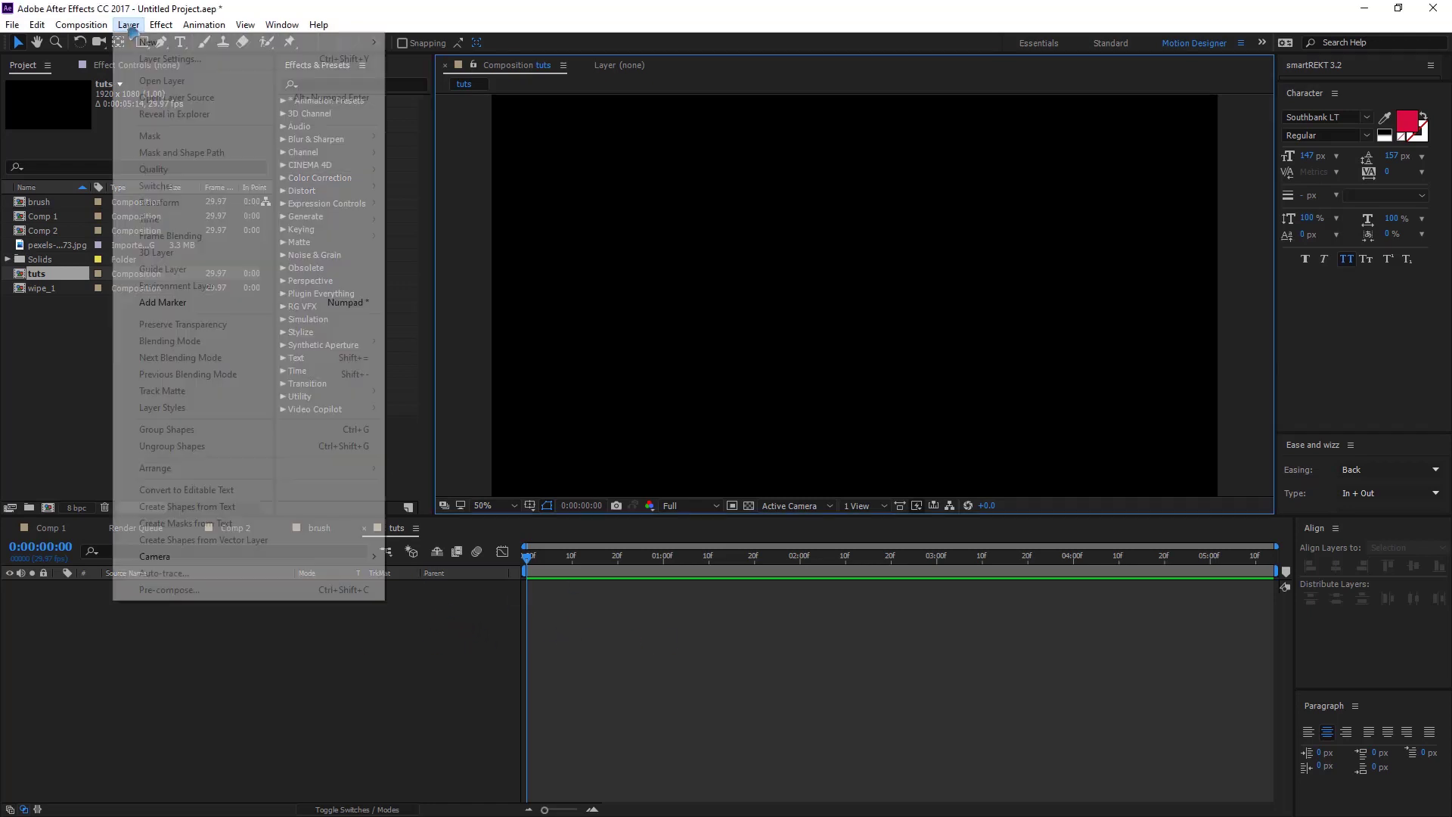
pyautogui.moveTo(323, 49)
pyautogui.click(420, 58)
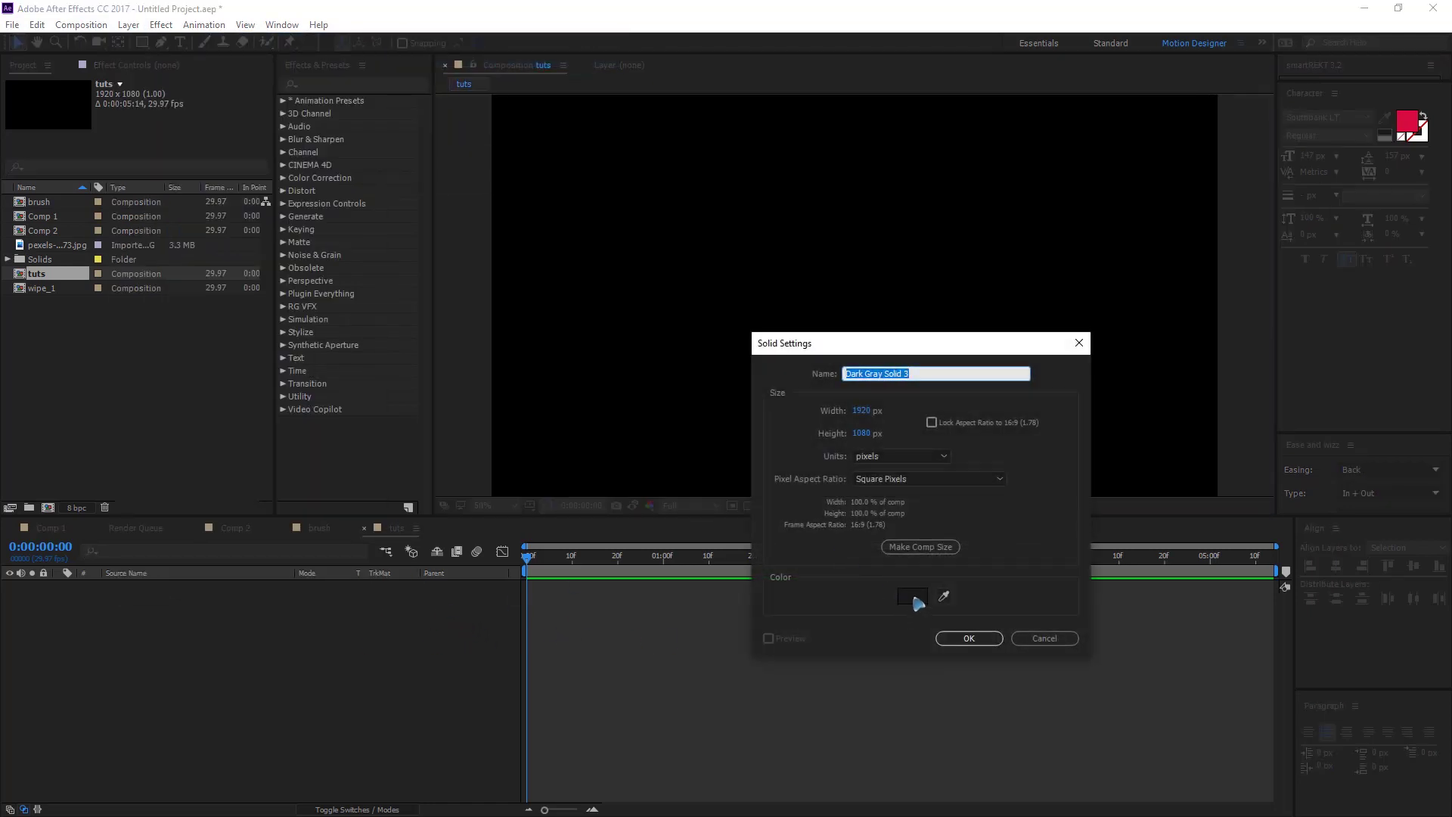
pyautogui.click(915, 599)
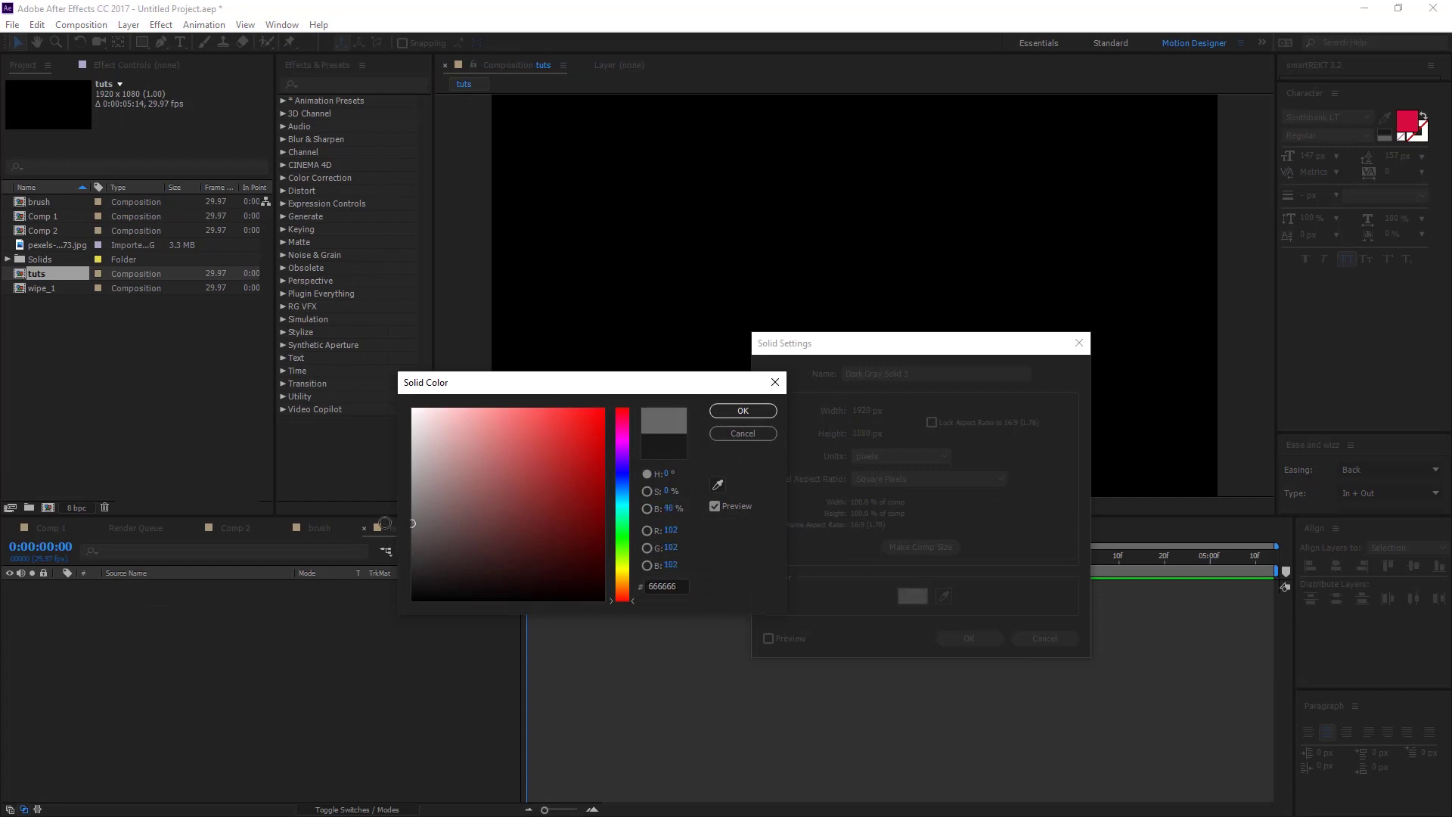
pyautogui.moveTo(385, 523); pyautogui.dragTo(375, 477)
pyautogui.click(743, 411)
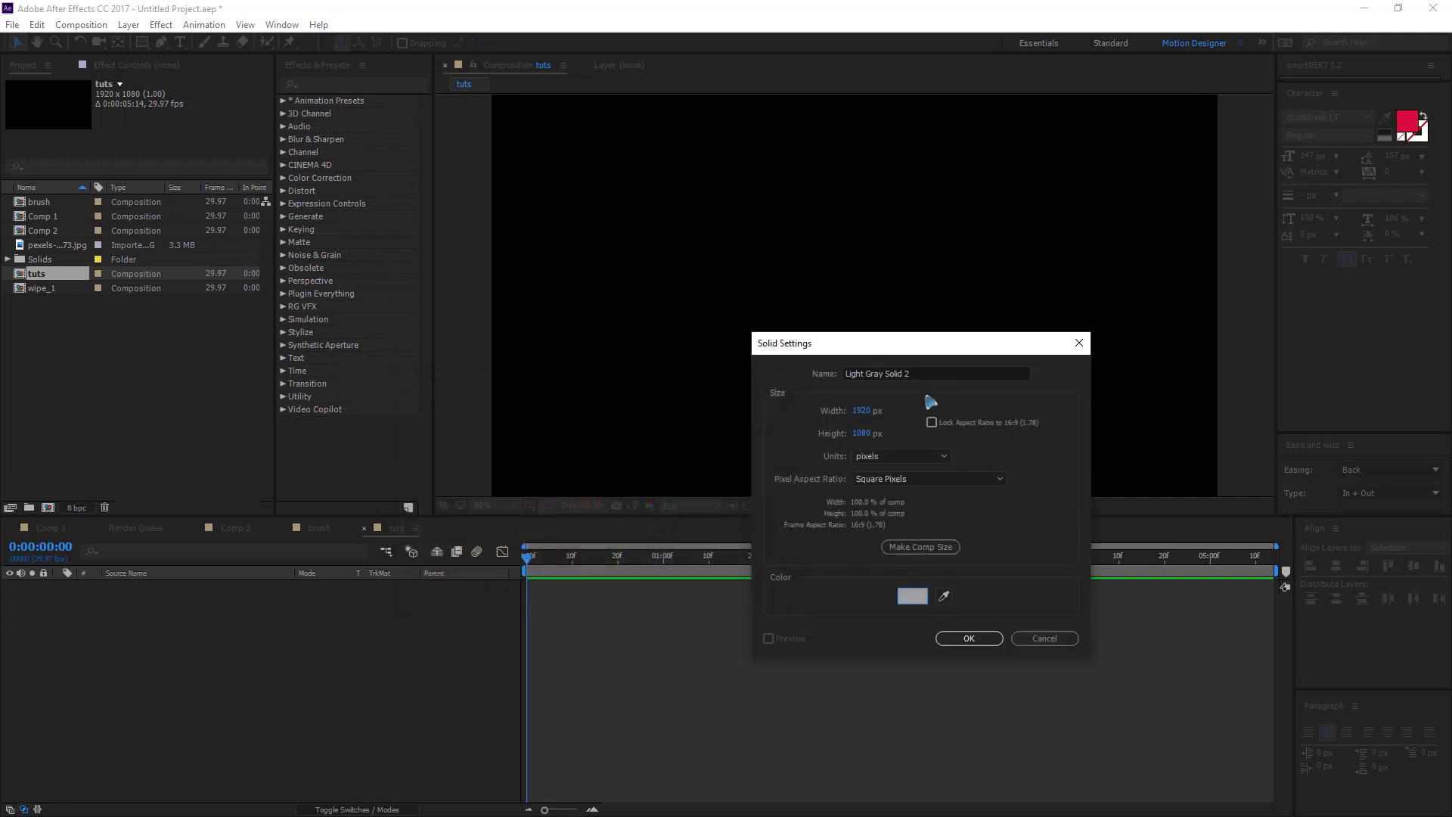
pyautogui.write('BG')
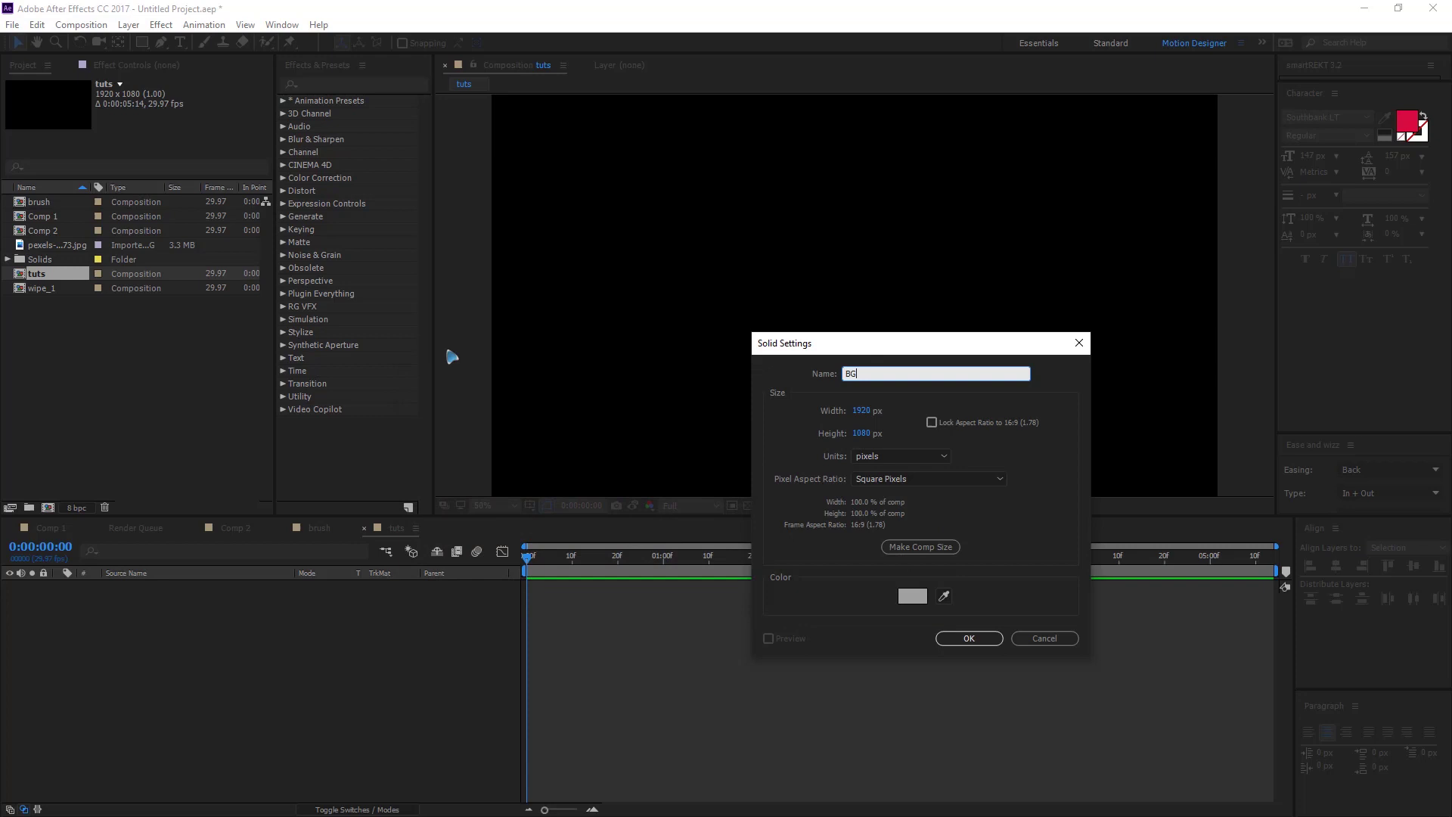
pyautogui.press('Return')
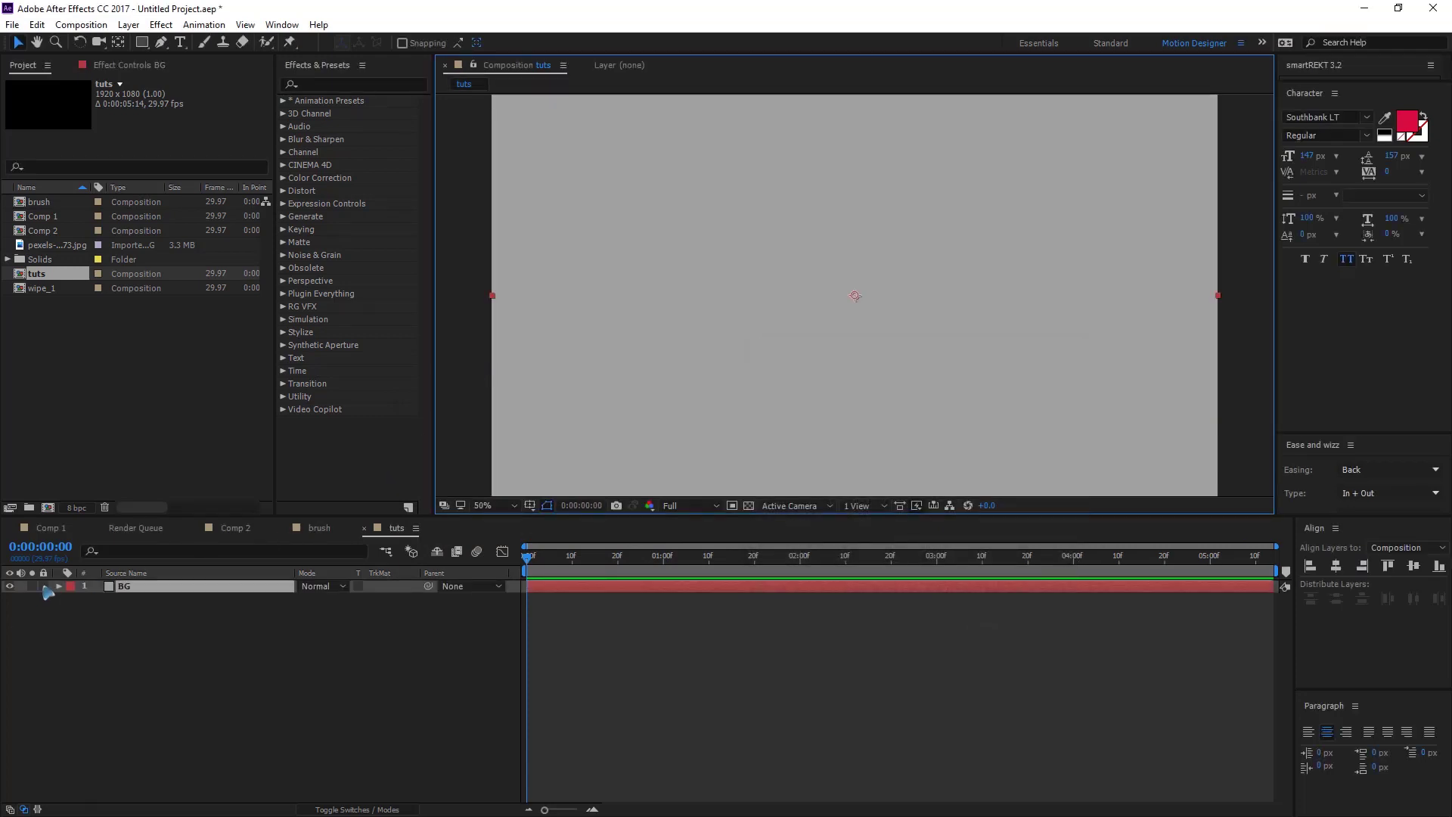
# Add a dark grey solid layer above the BG solid.
pyautogui.click(128, 25)
pyautogui.moveTo(149, 43)
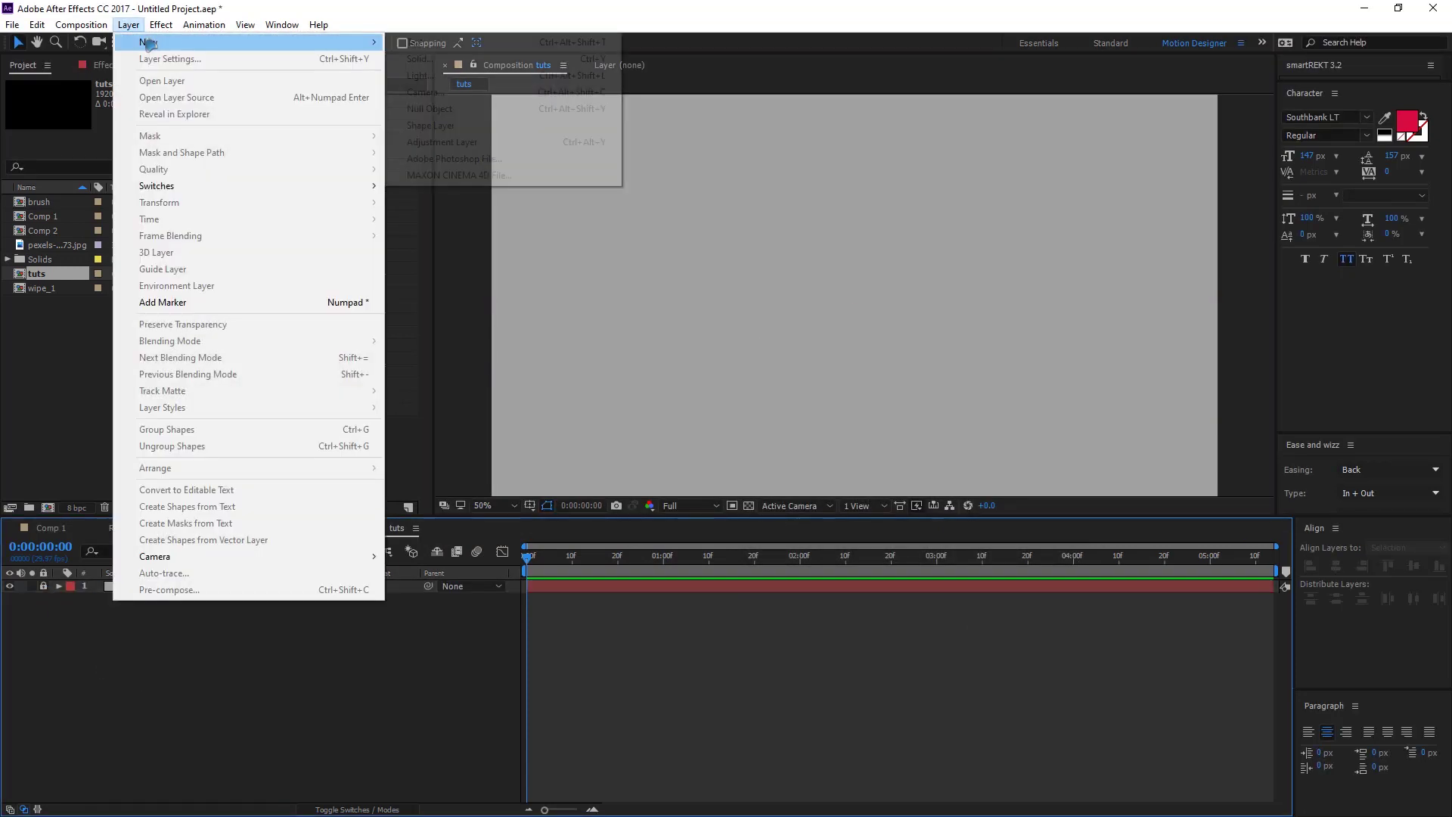
pyautogui.click(420, 59)
pyautogui.click(911, 597)
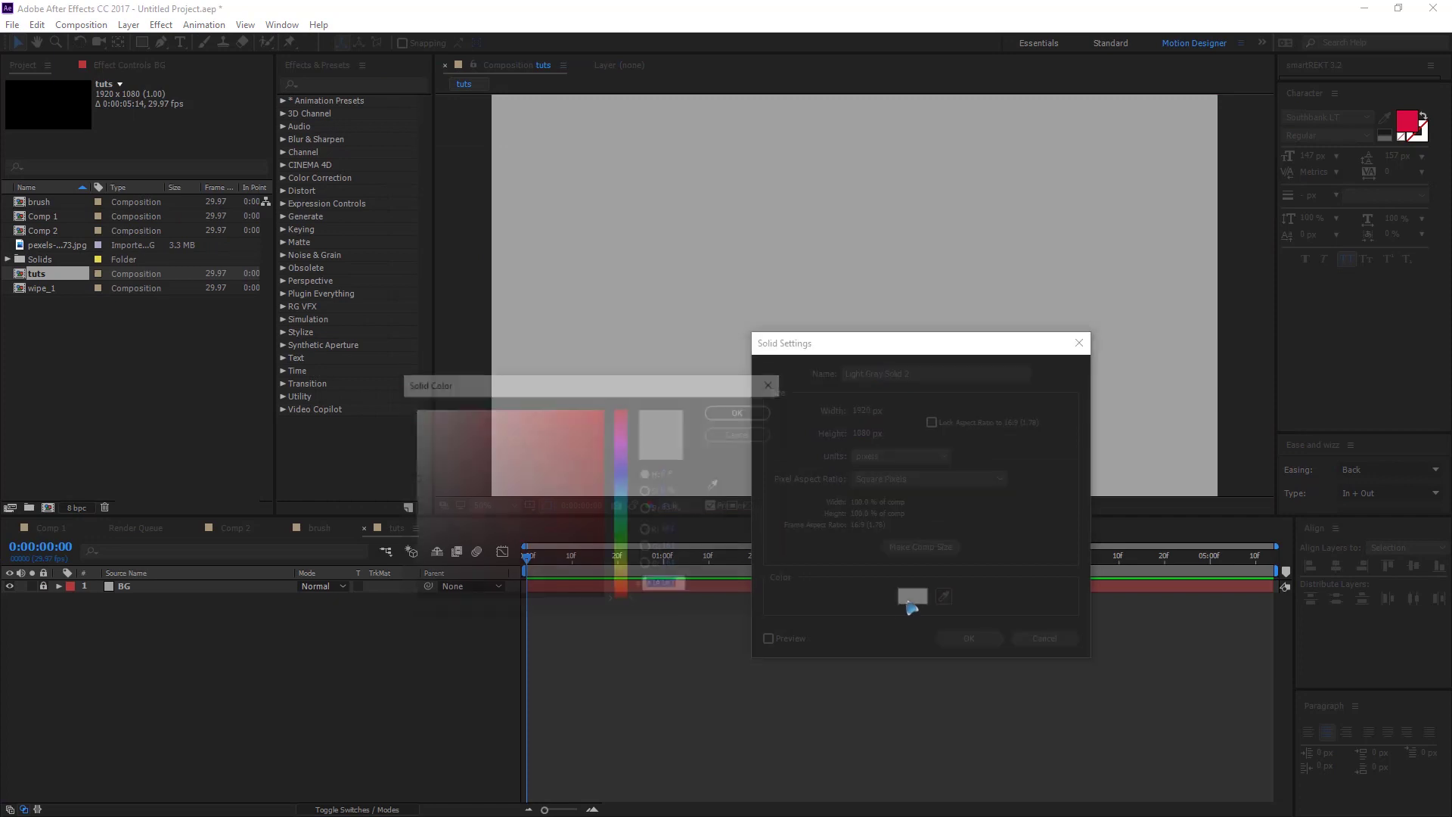
pyautogui.click(412, 572)
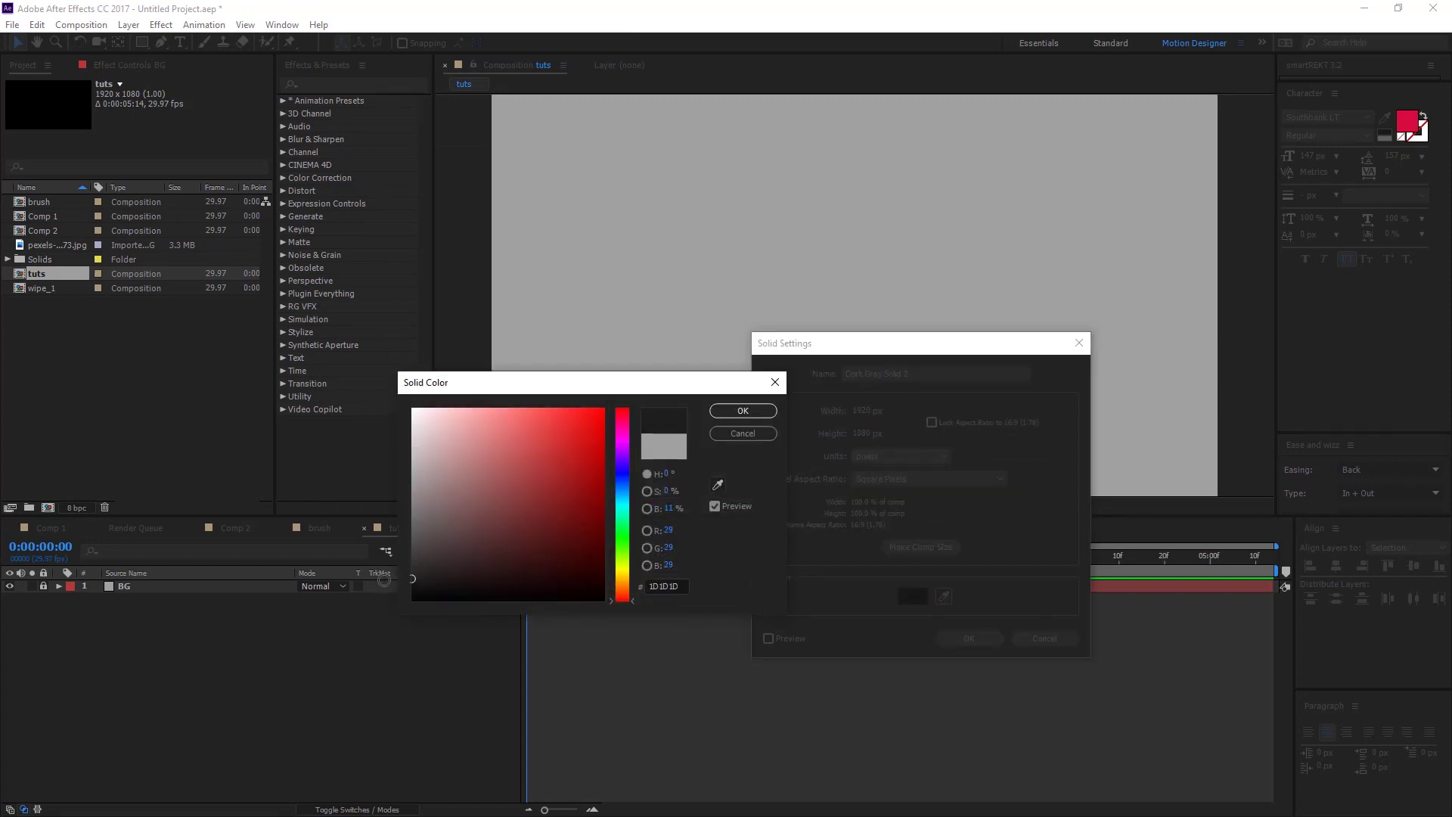
pyautogui.click(743, 411)
pyautogui.click(969, 638)
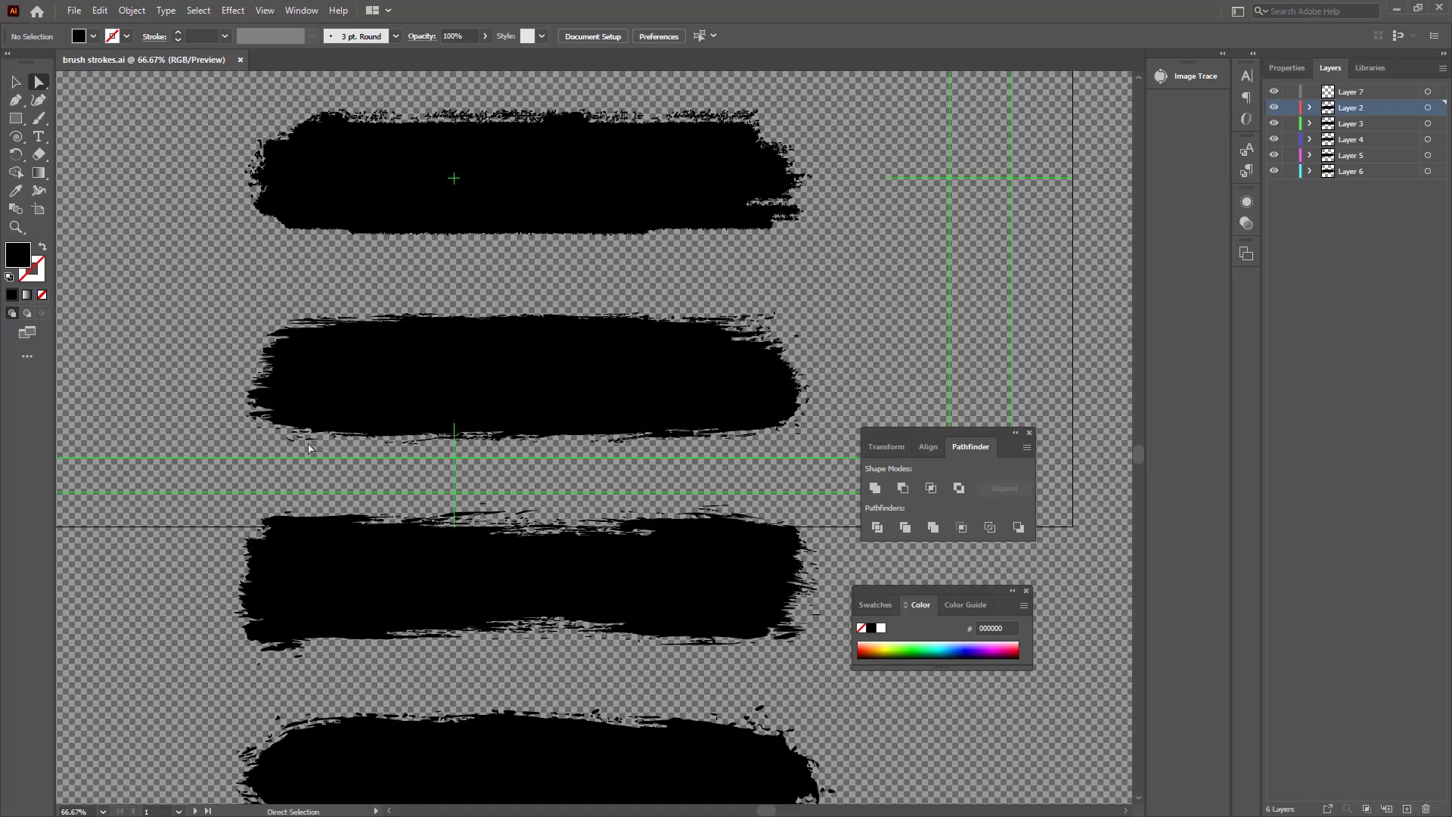
# Copy the second brush-stroke compound path using the Direct Selection tool.
pyautogui.click(350, 389)
pyautogui.hotkey('ctrl', 'h')
pyautogui.click(201, 365)
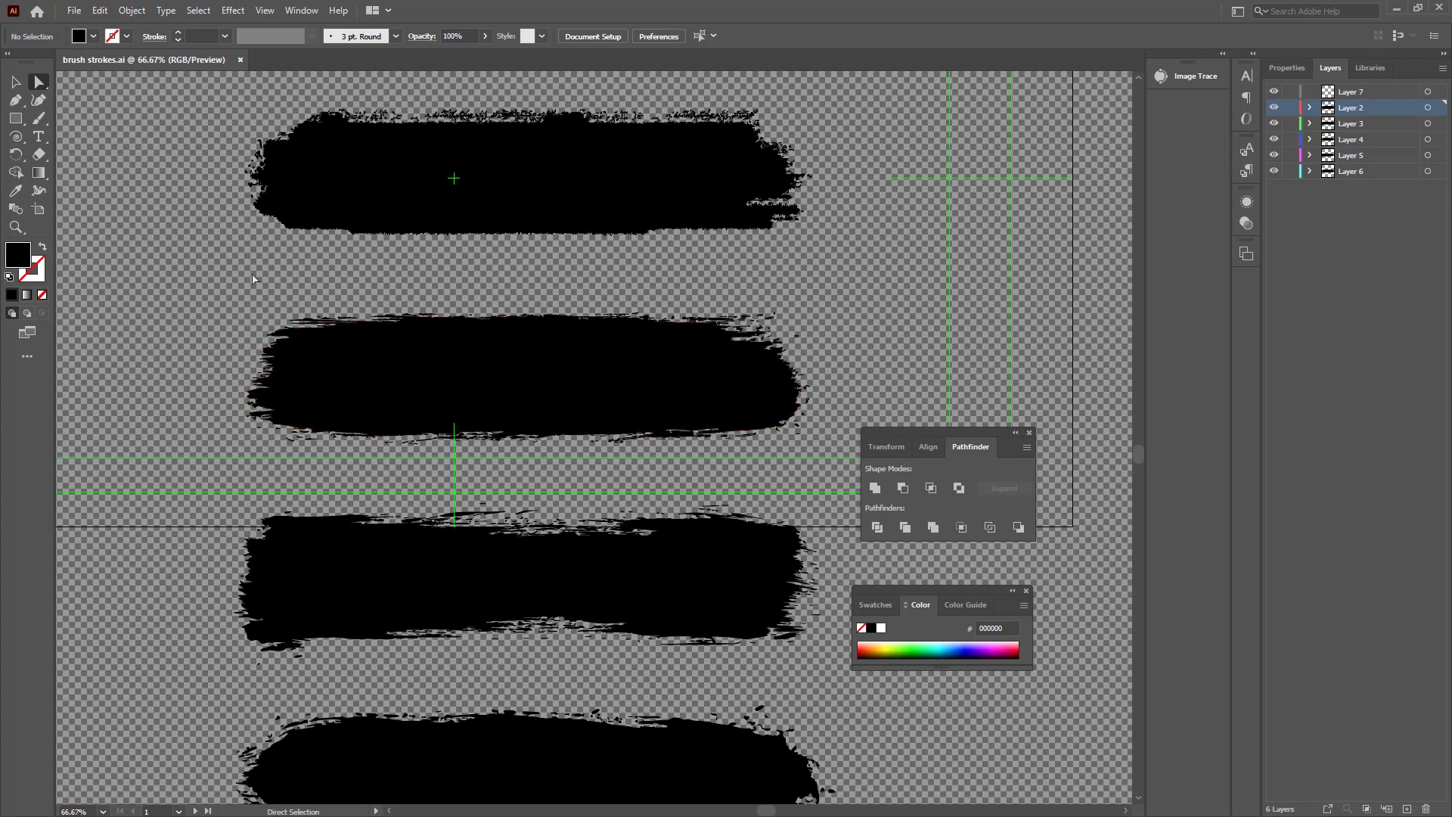
pyautogui.moveTo(38, 84); pyautogui.dragTo(110, 90)
pyautogui.click(626, 458)
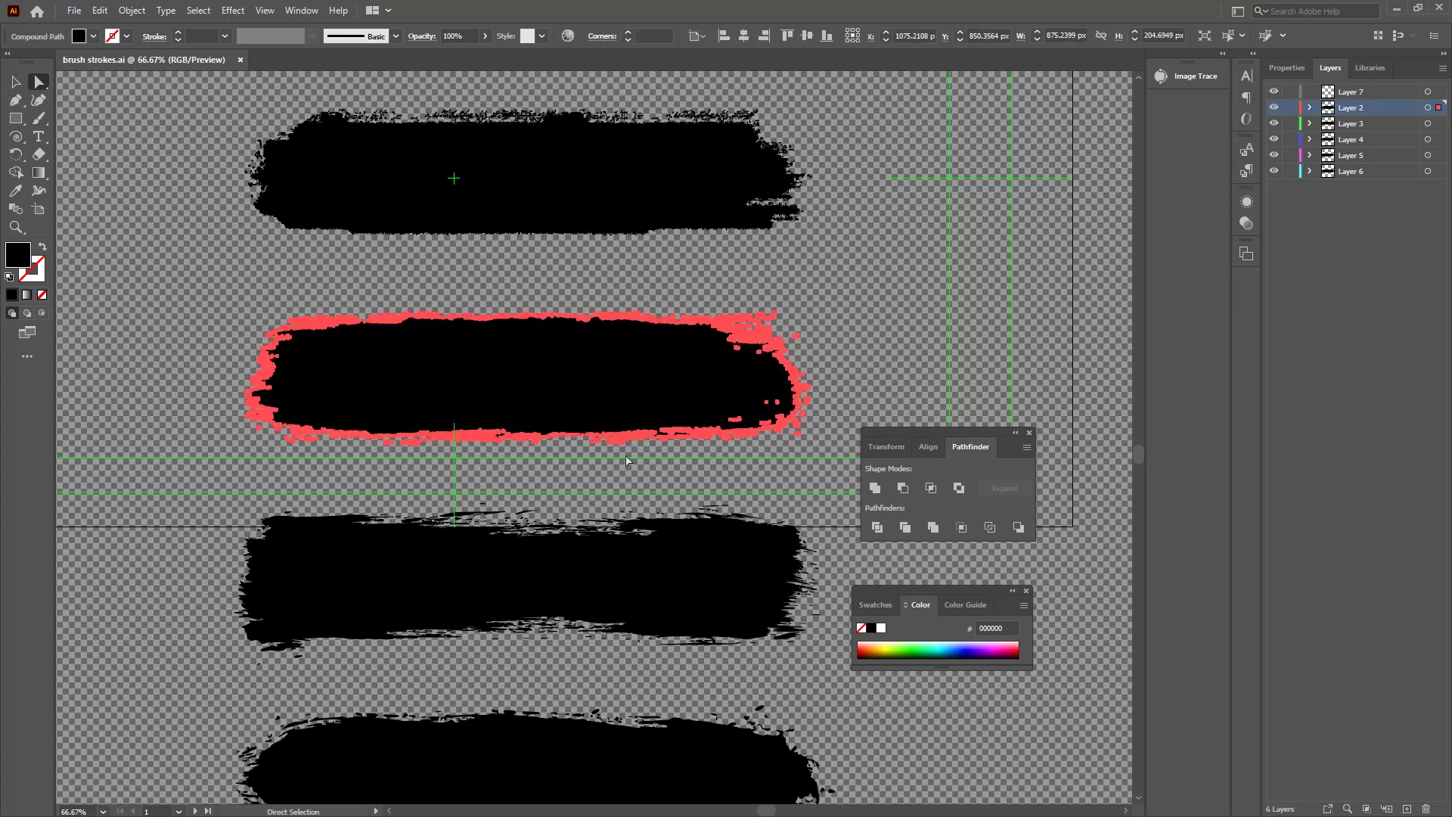
pyautogui.press('ctrl')
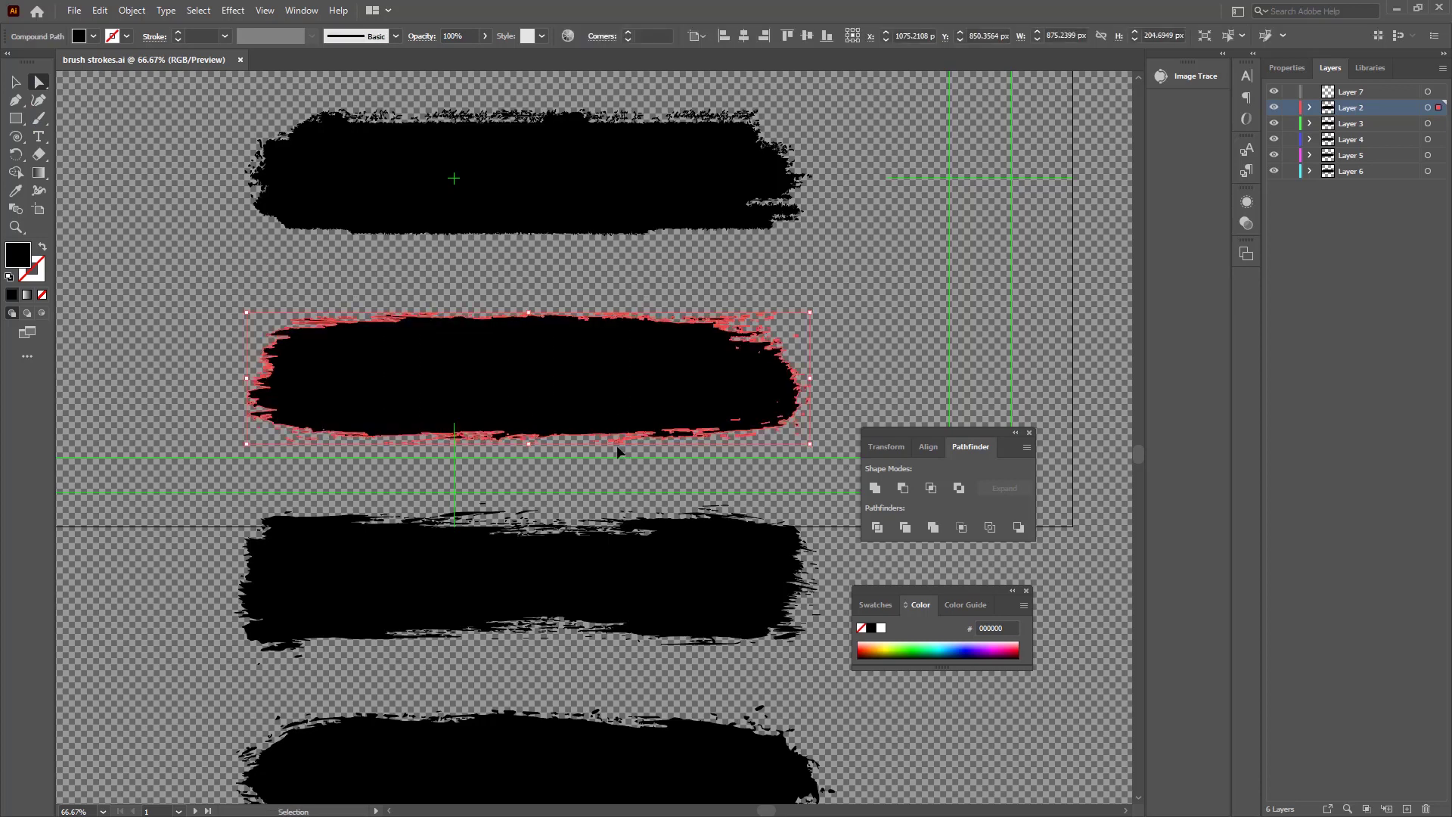
# Paste the copied brush-stroke path as a mask onto Dark Gray Solid 3.
pyautogui.hotkey('ctrl', 'c')
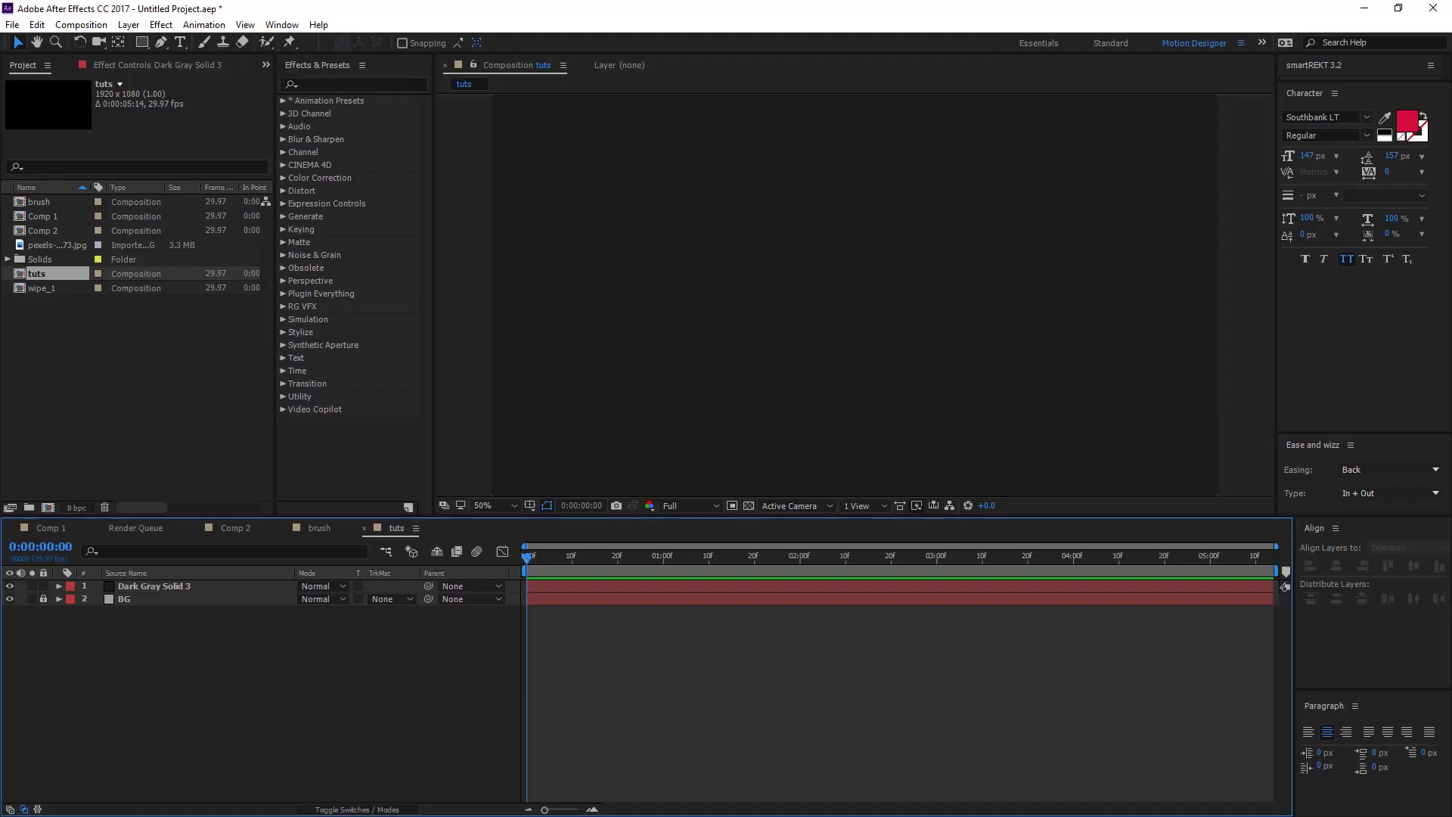
pyautogui.click(197, 588)
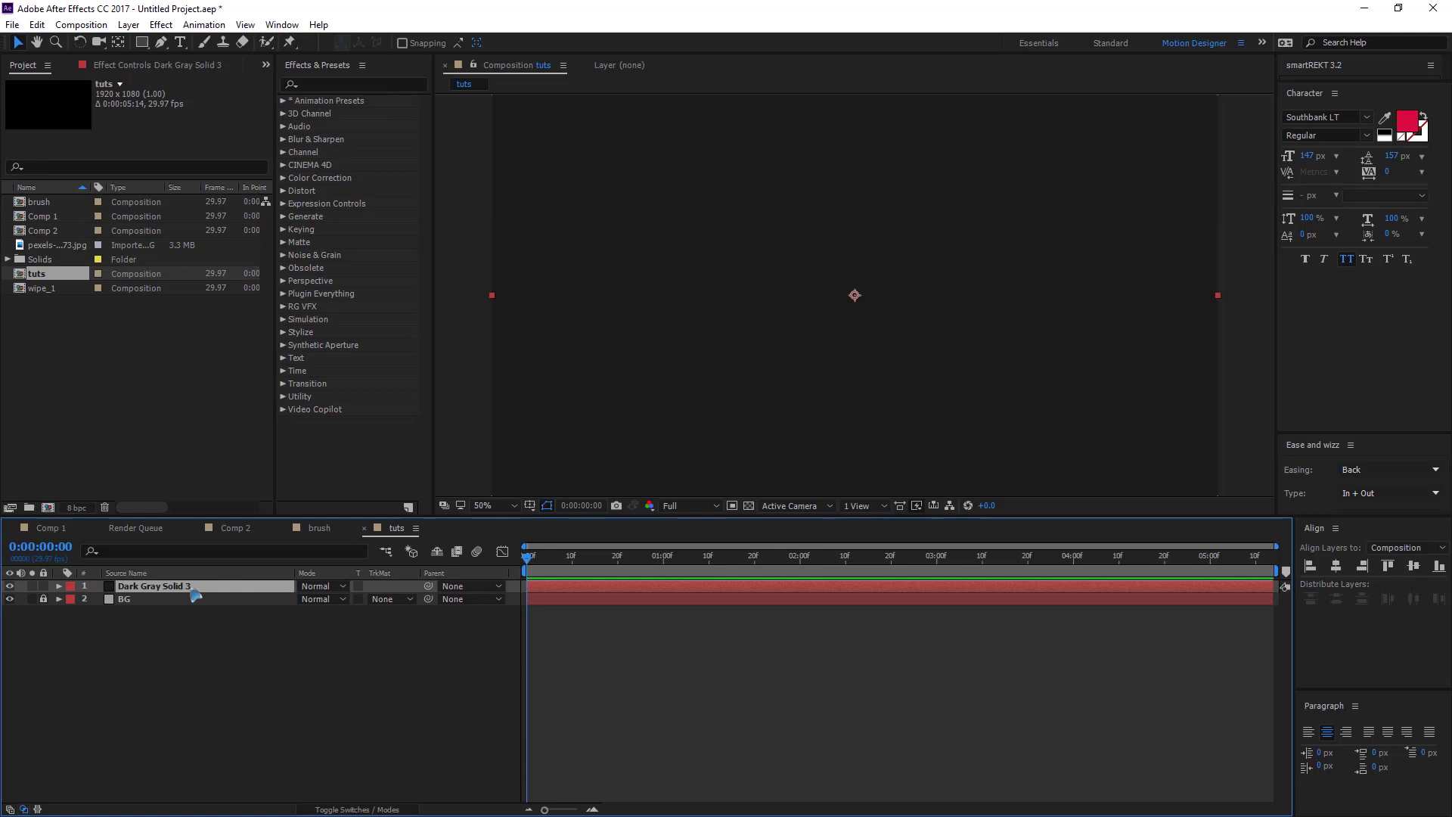
pyautogui.hotkey('ctrl', 'v')
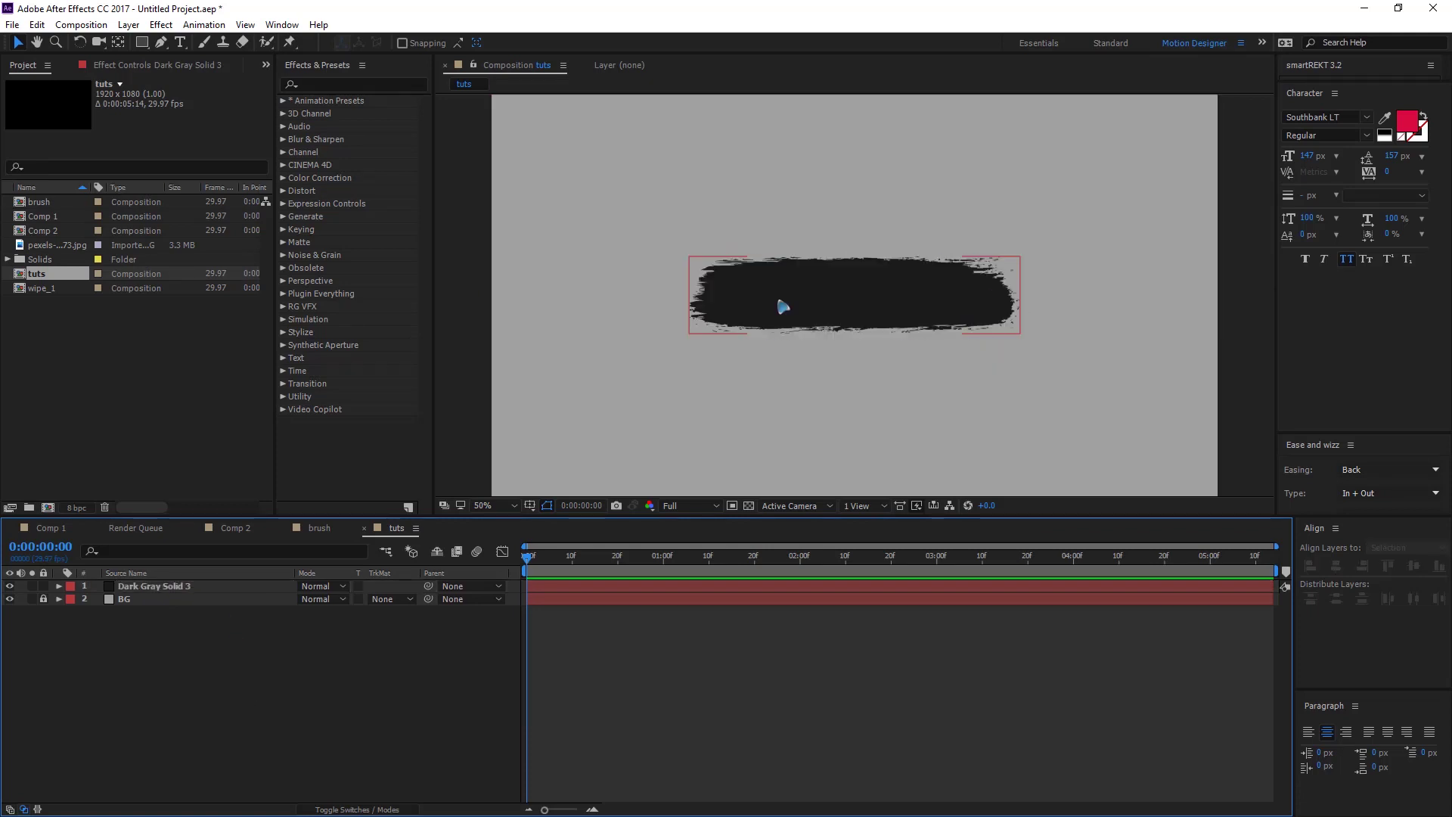
pyautogui.click(168, 589)
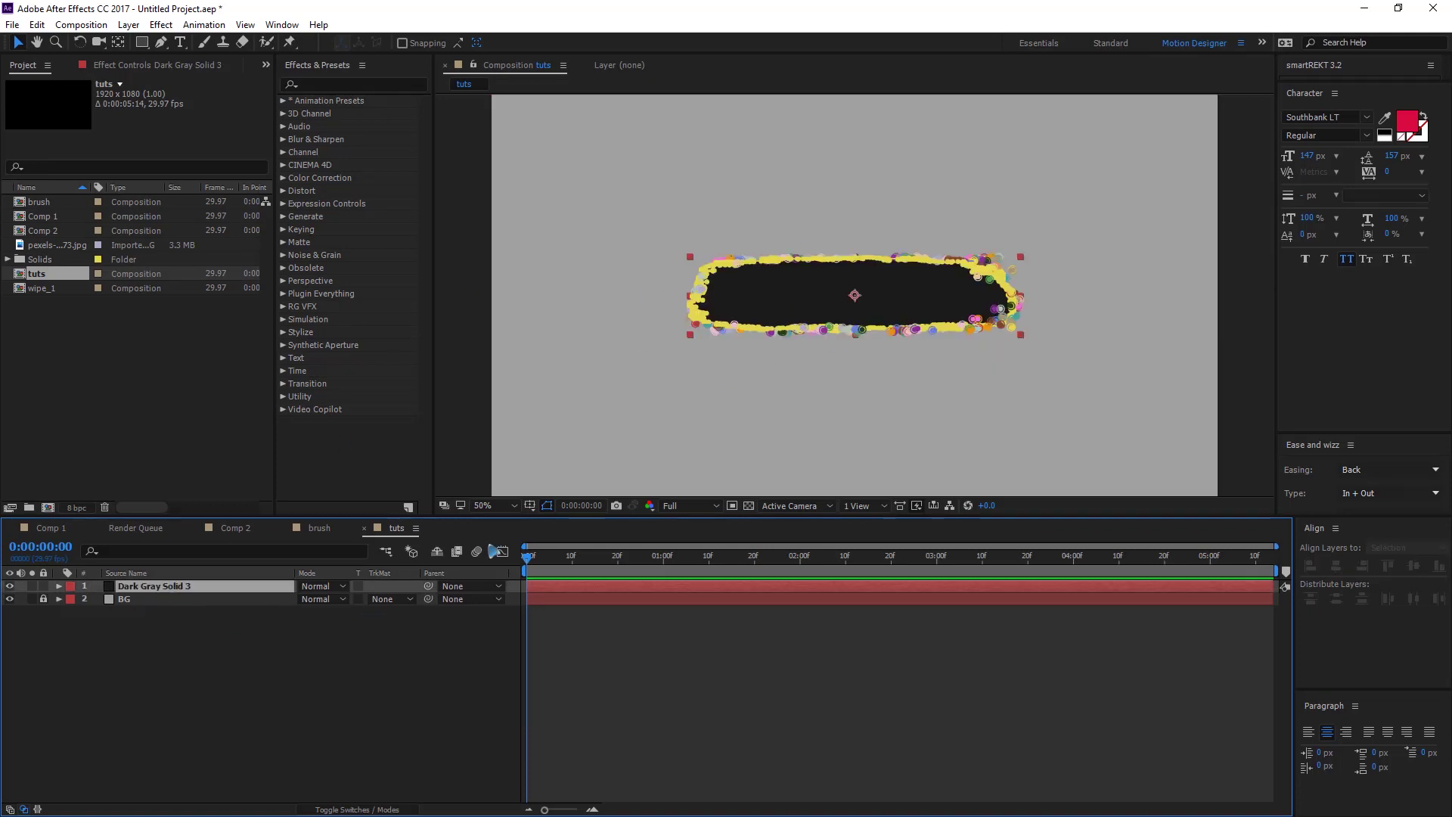
pyautogui.click(198, 688)
pyautogui.click(201, 588)
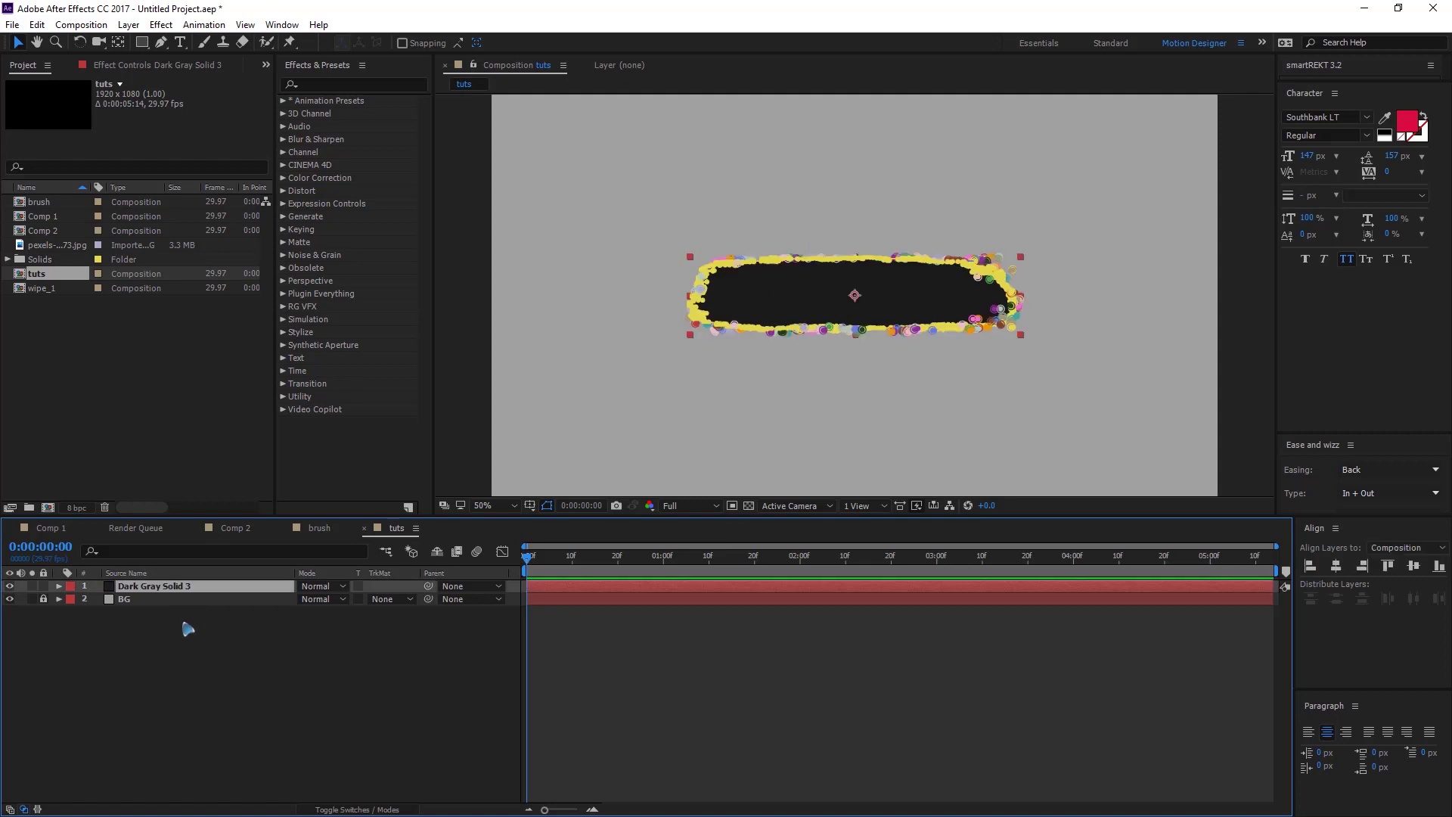
# Duplicate the masked brush-stroke layer and set the top copy's Scale to 105%.
pyautogui.hotkey('ctrl', 'd')
pyautogui.click(177, 638)
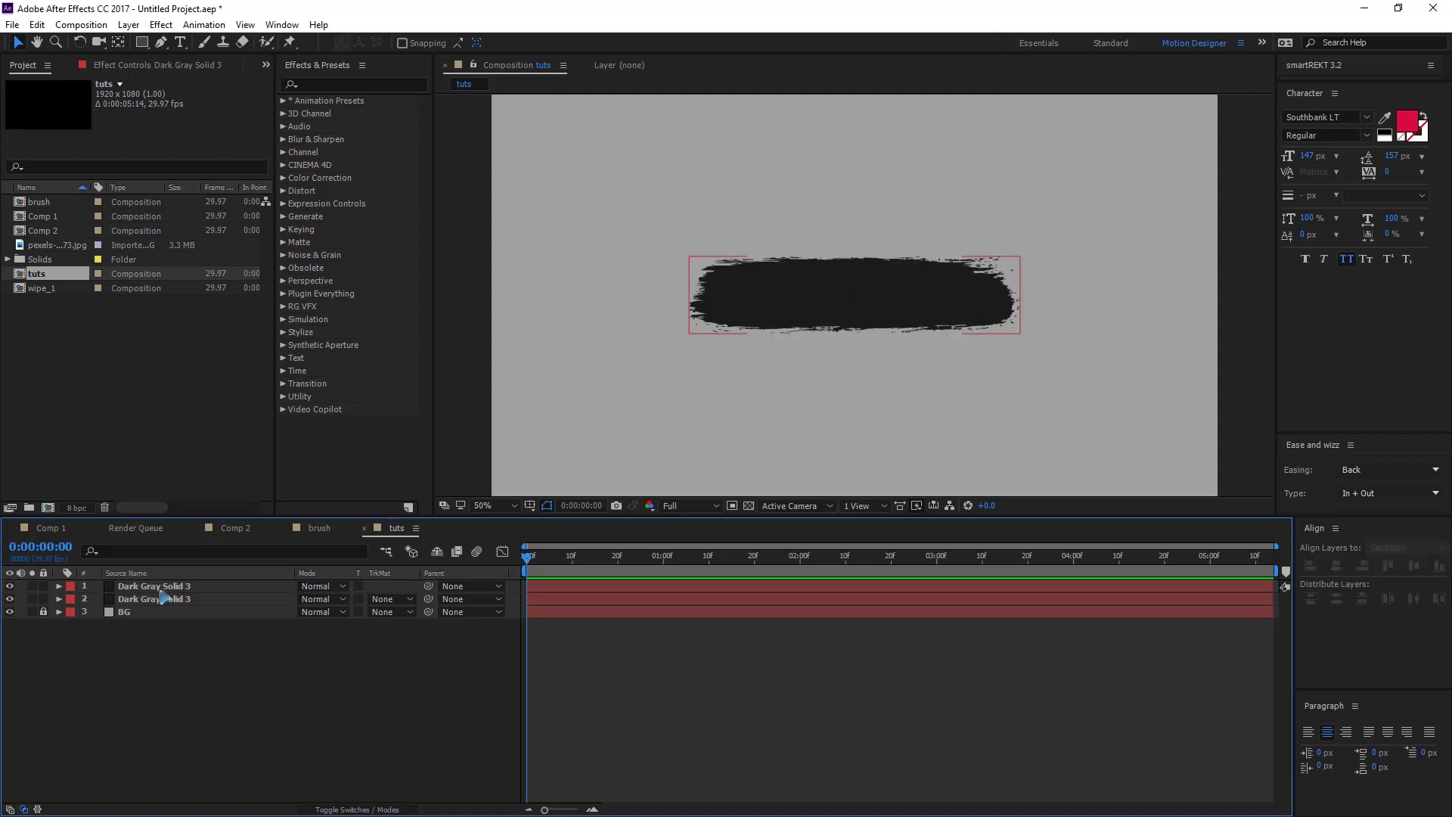
pyautogui.click(149, 588)
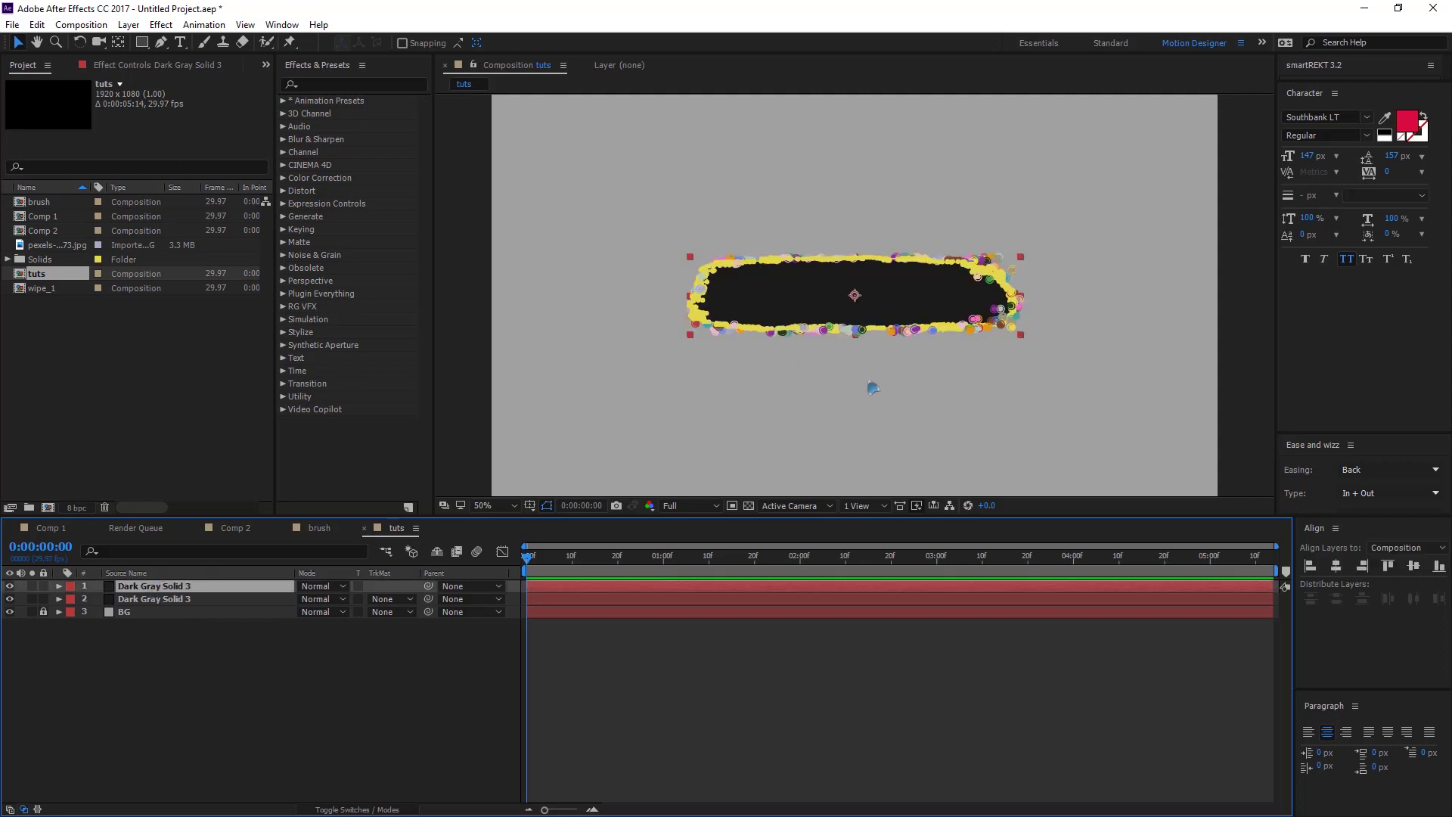
pyautogui.press('s')
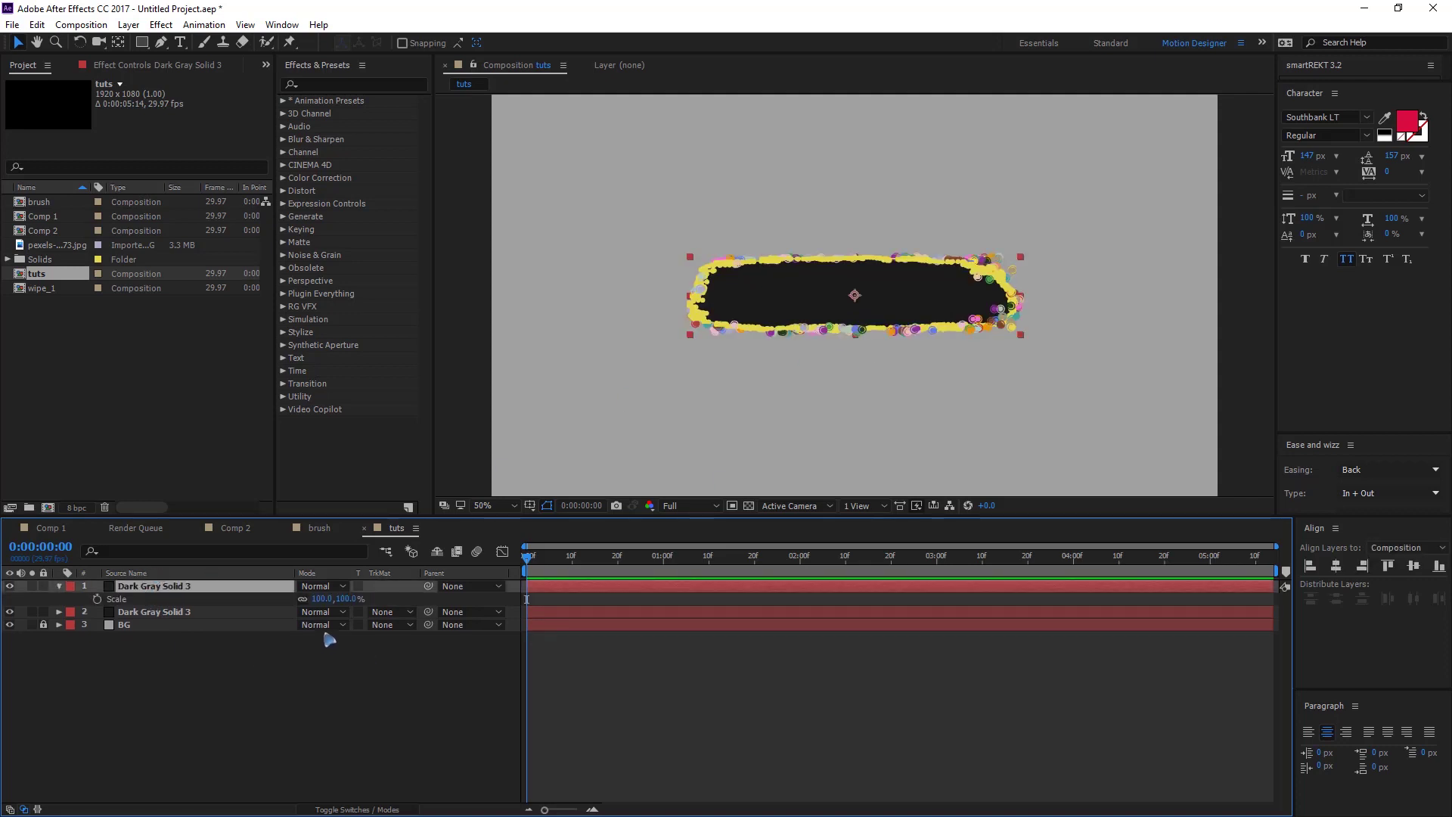
pyautogui.click(323, 598)
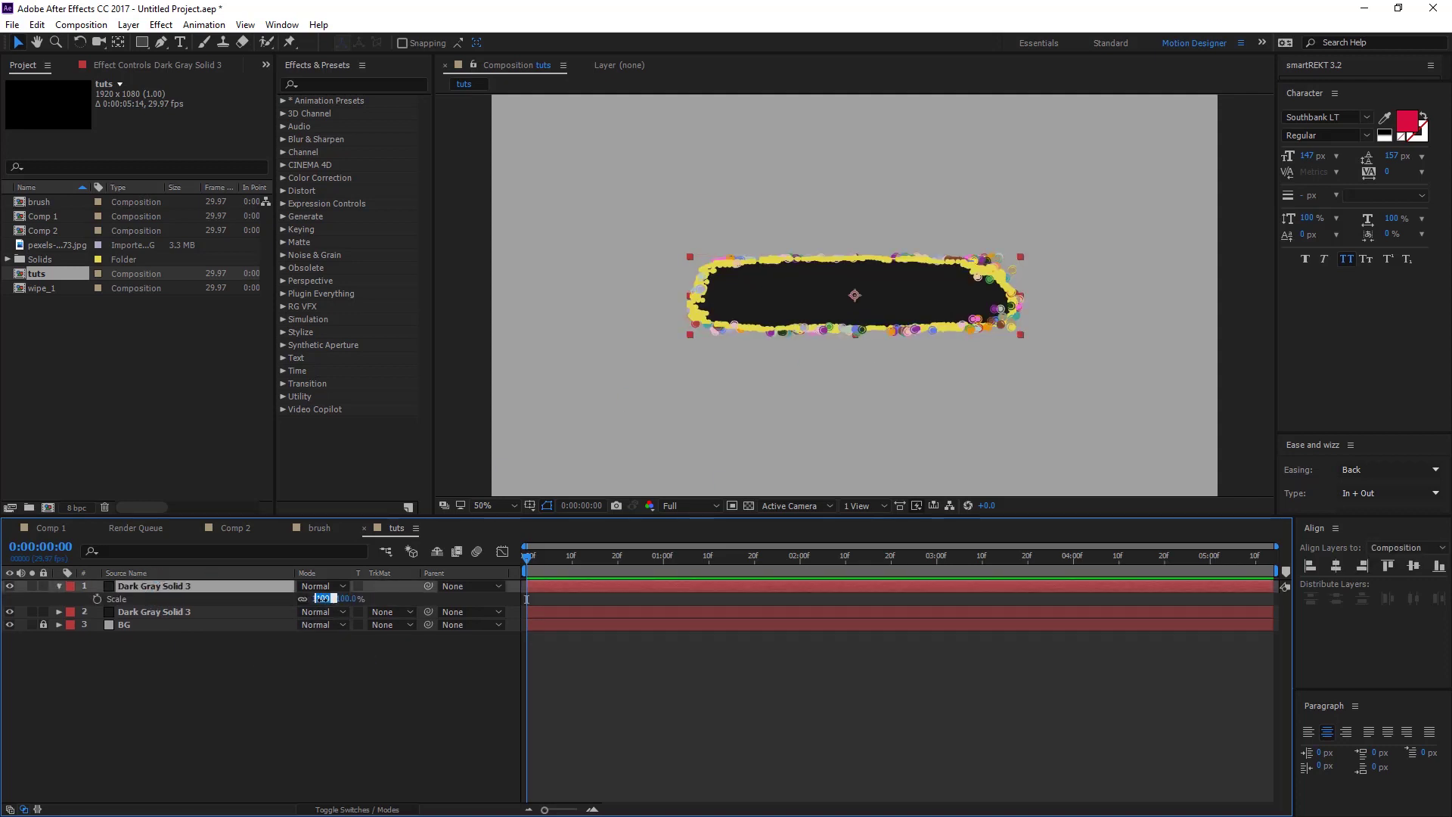
pyautogui.write('105')
pyautogui.press('Return')
# Hide the lower brush-stroke copy and reselect the top layer.
pyautogui.click(129, 683)
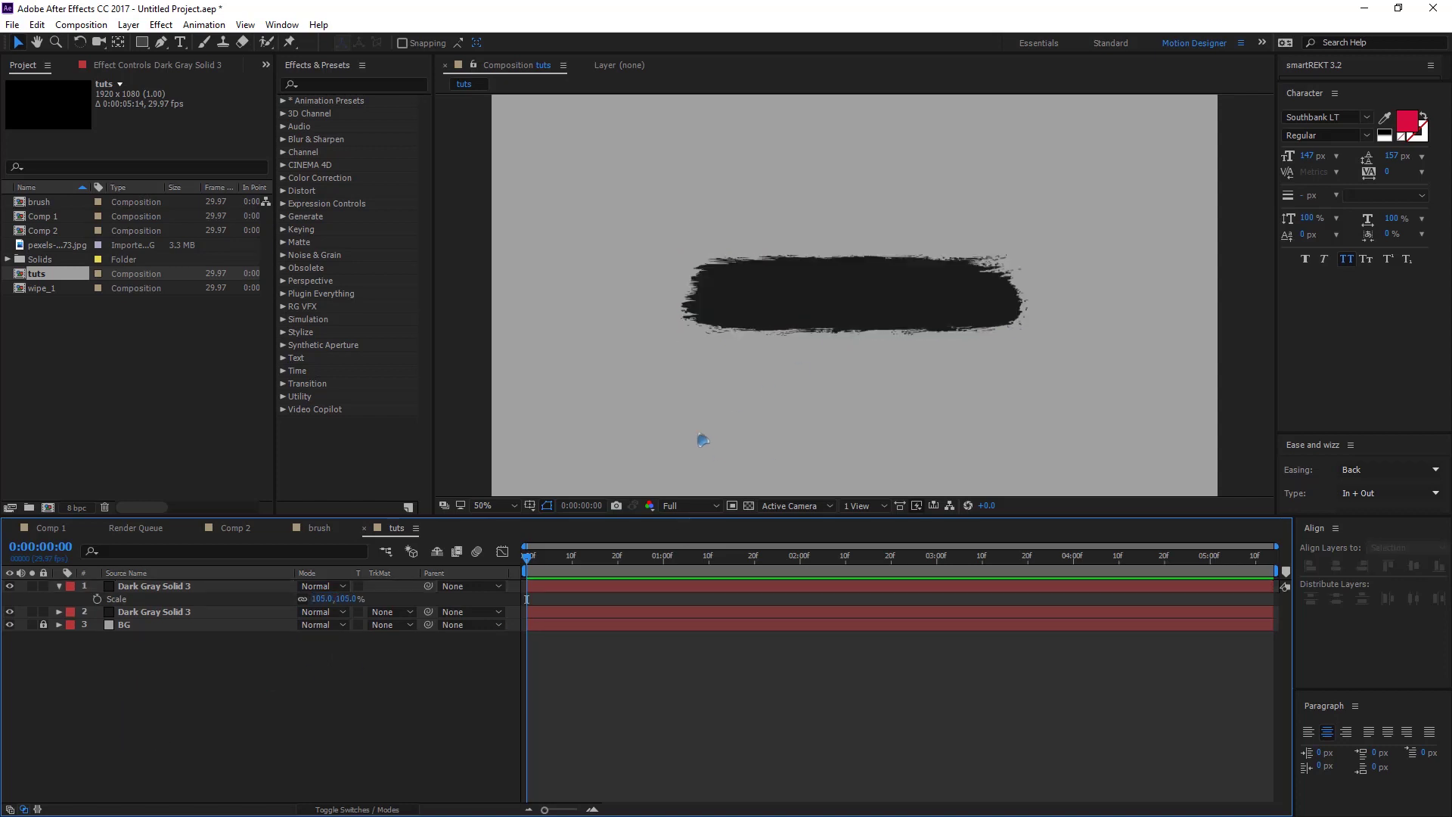
pyautogui.click(60, 586)
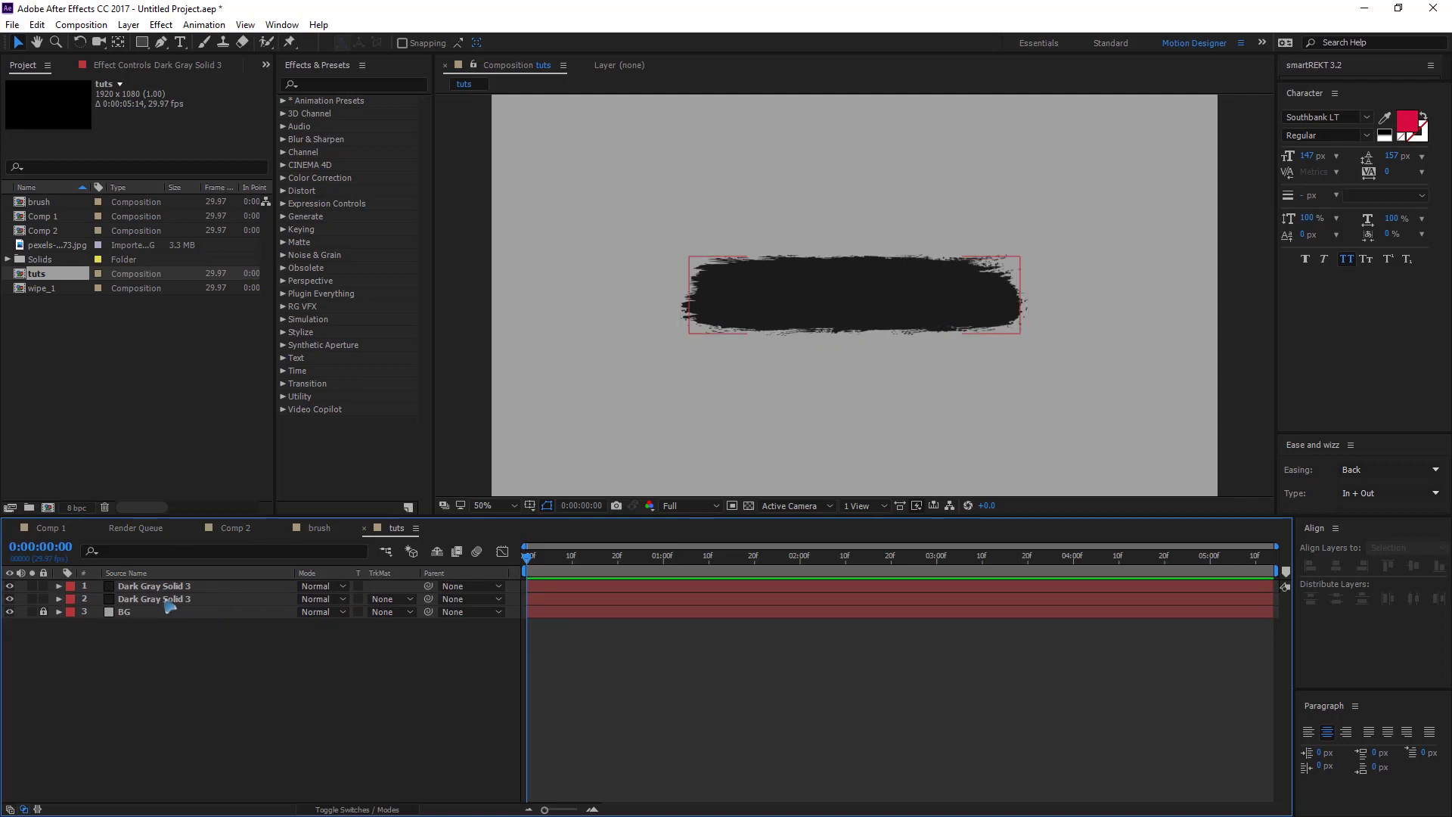
pyautogui.click(168, 600)
pyautogui.click(10, 599)
pyautogui.click(178, 587)
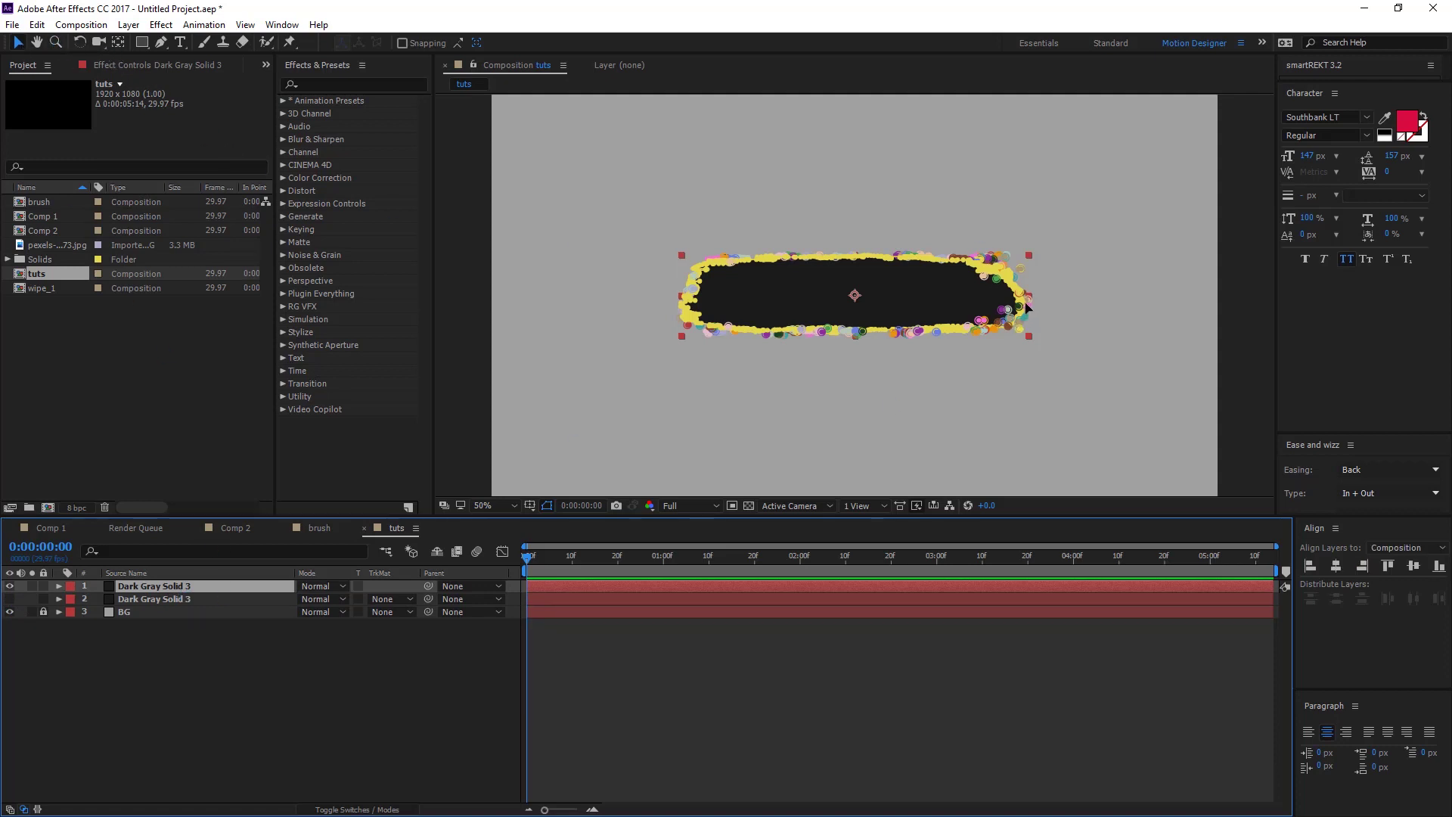
# Draw a rectangular mask across the brush-stroke layer and zoom the view to 100%.
pyautogui.click(1131, 248)
pyautogui.moveTo(1122, 222); pyautogui.dragTo(741, 396)
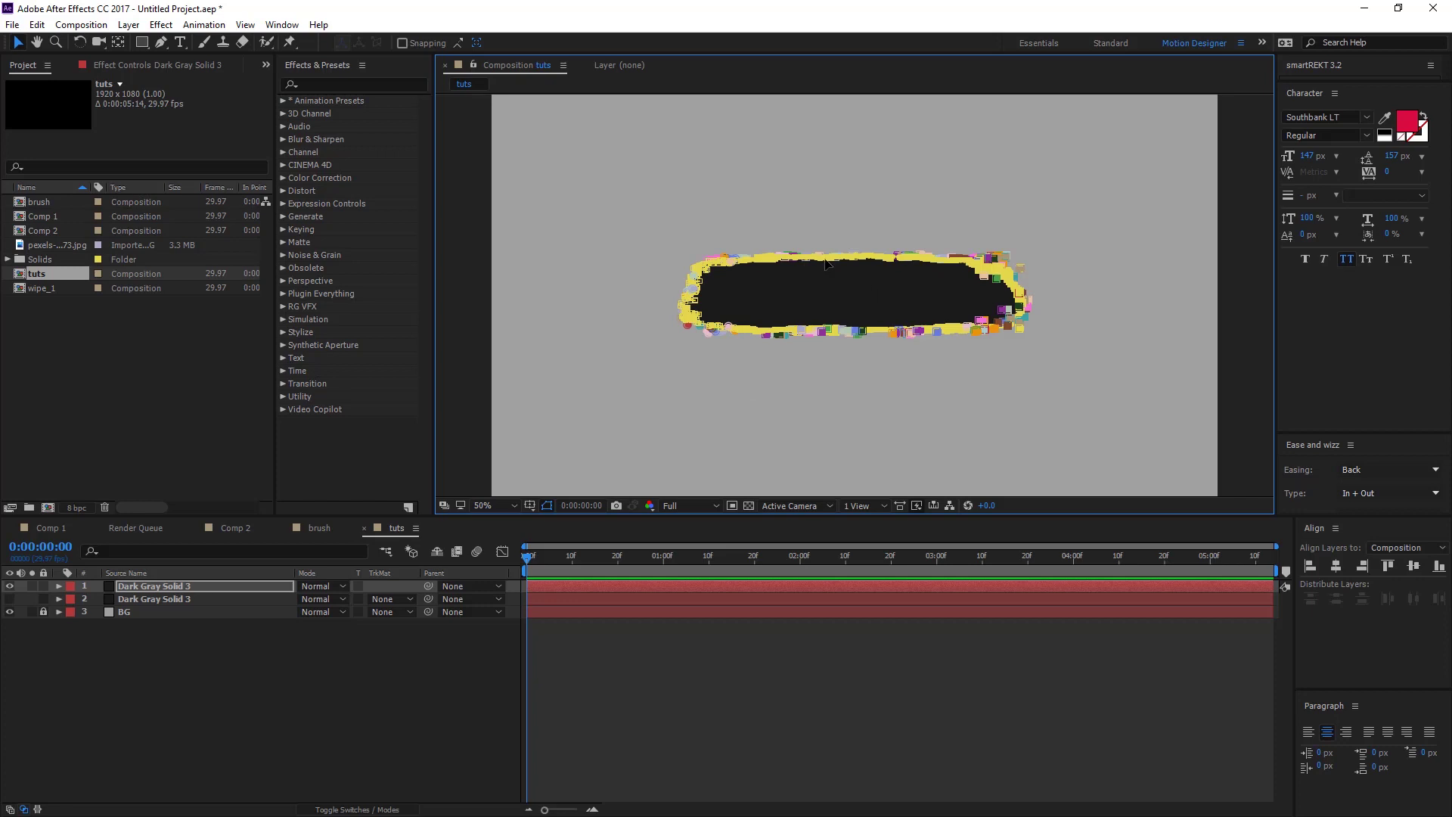
pyautogui.press('.')
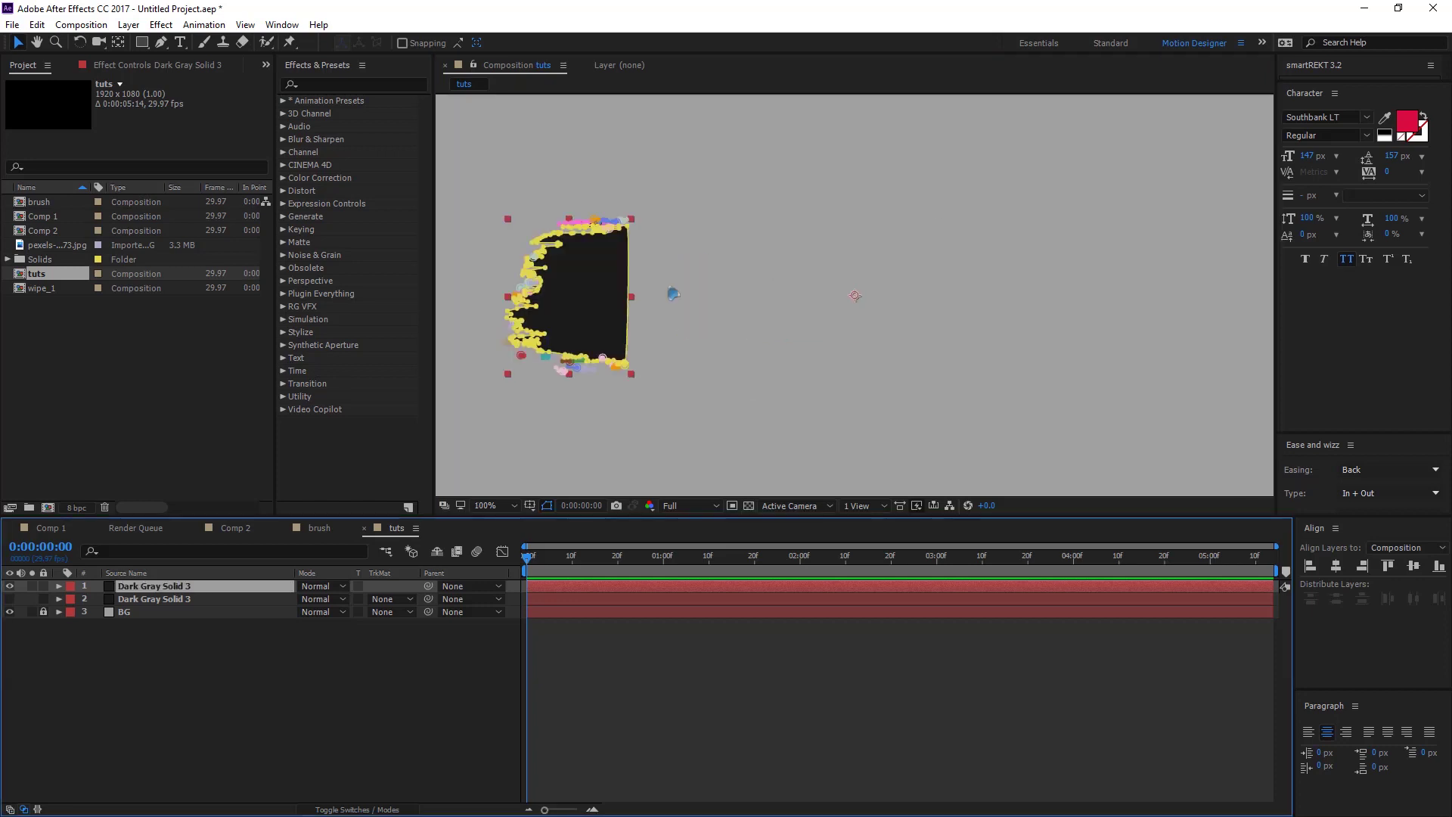
pyautogui.scroll(1, 632, 277)
pyautogui.moveTo(579, 263)
pyautogui.mouseDown()
pyautogui.moveTo(889, 314)
pyautogui.moveTo(935, 304)
pyautogui.mouseUp()
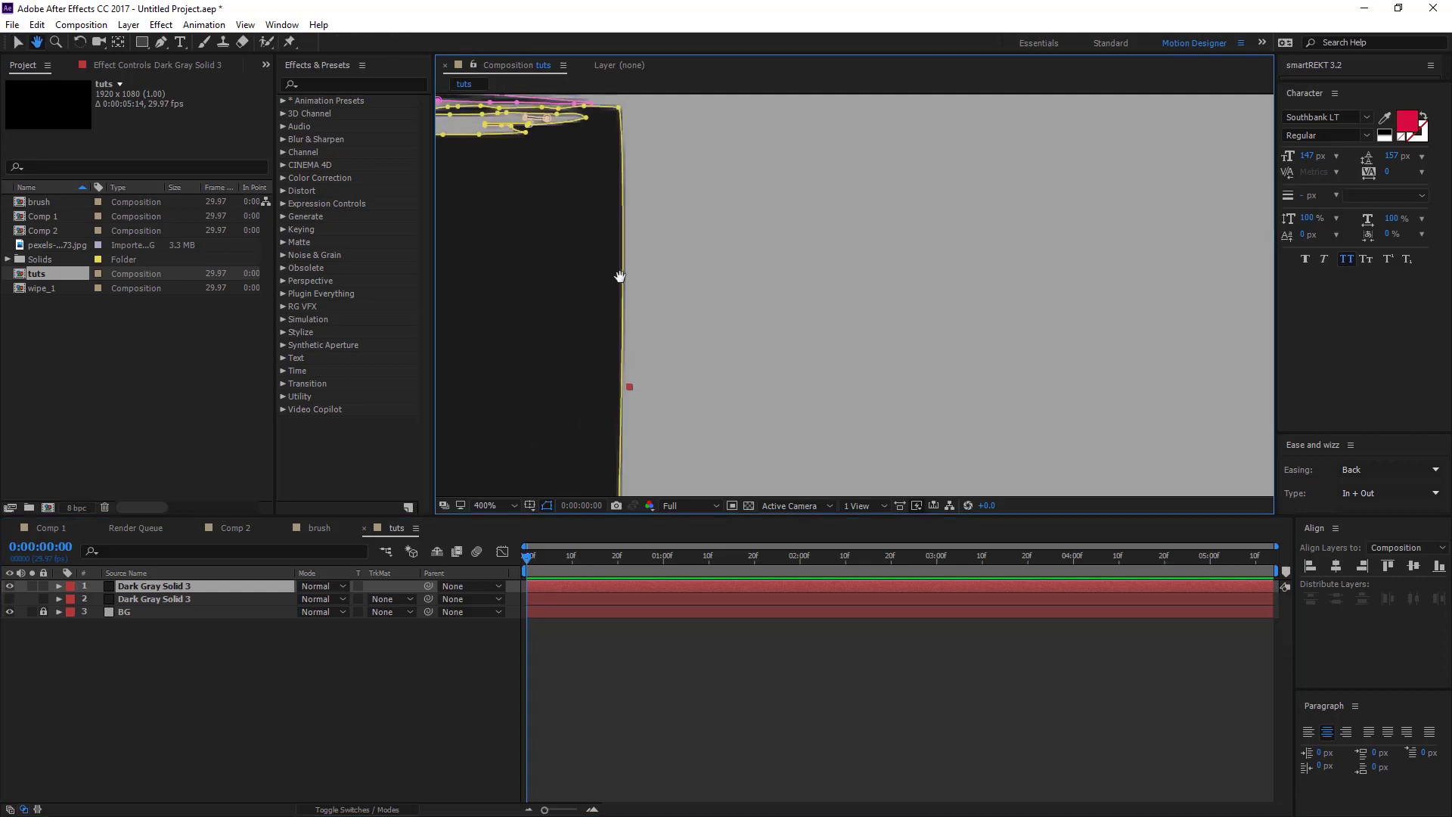
pyautogui.moveTo(620, 277); pyautogui.dragTo(713, 347)
# Select the stray small mask at the top-right corner and delete it.
pyautogui.press('v')
pyautogui.scroll(1, 689, 143)
pyautogui.press('space')
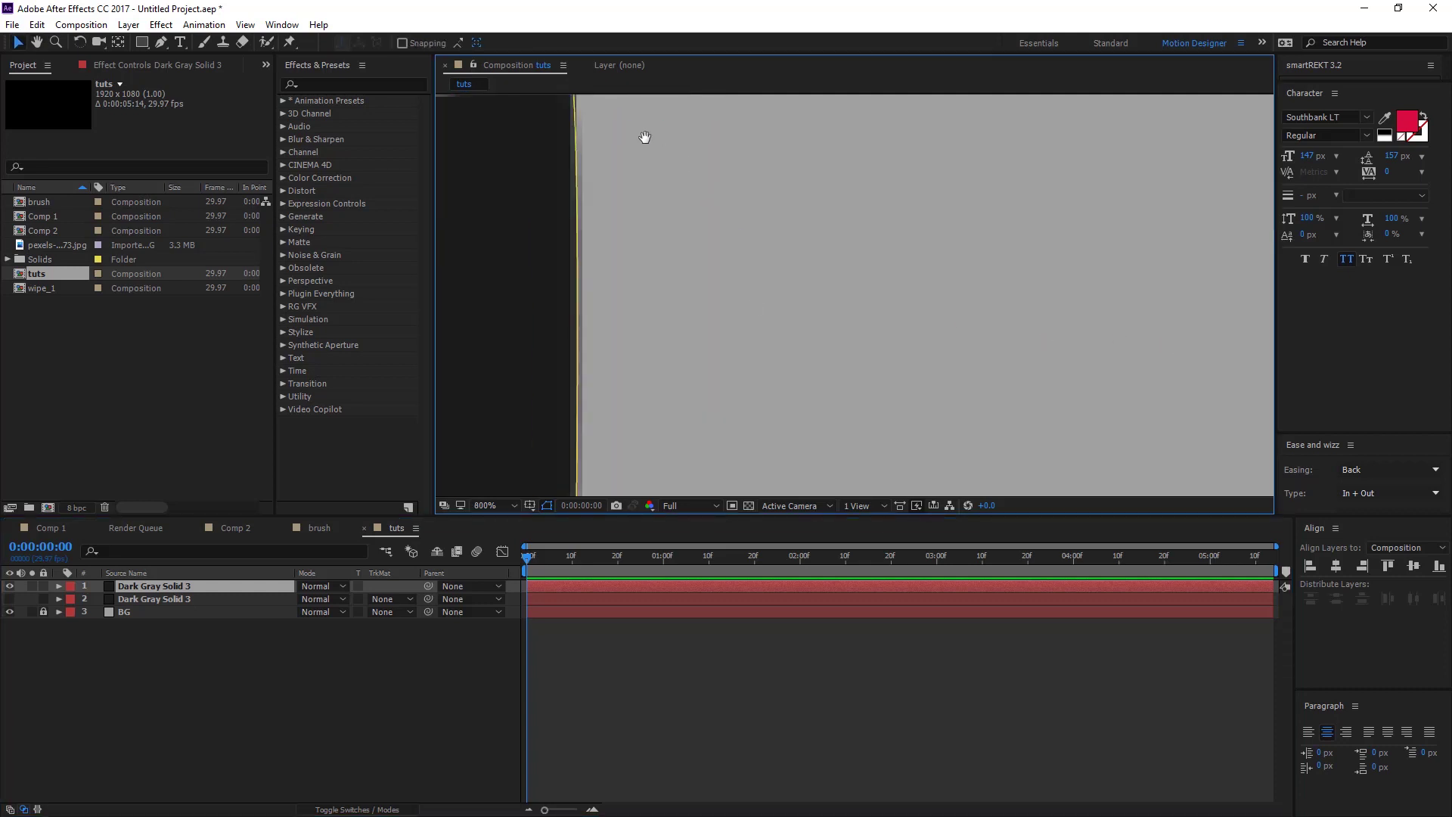
pyautogui.moveTo(643, 137); pyautogui.dragTo(761, 439)
pyautogui.click(658, 329)
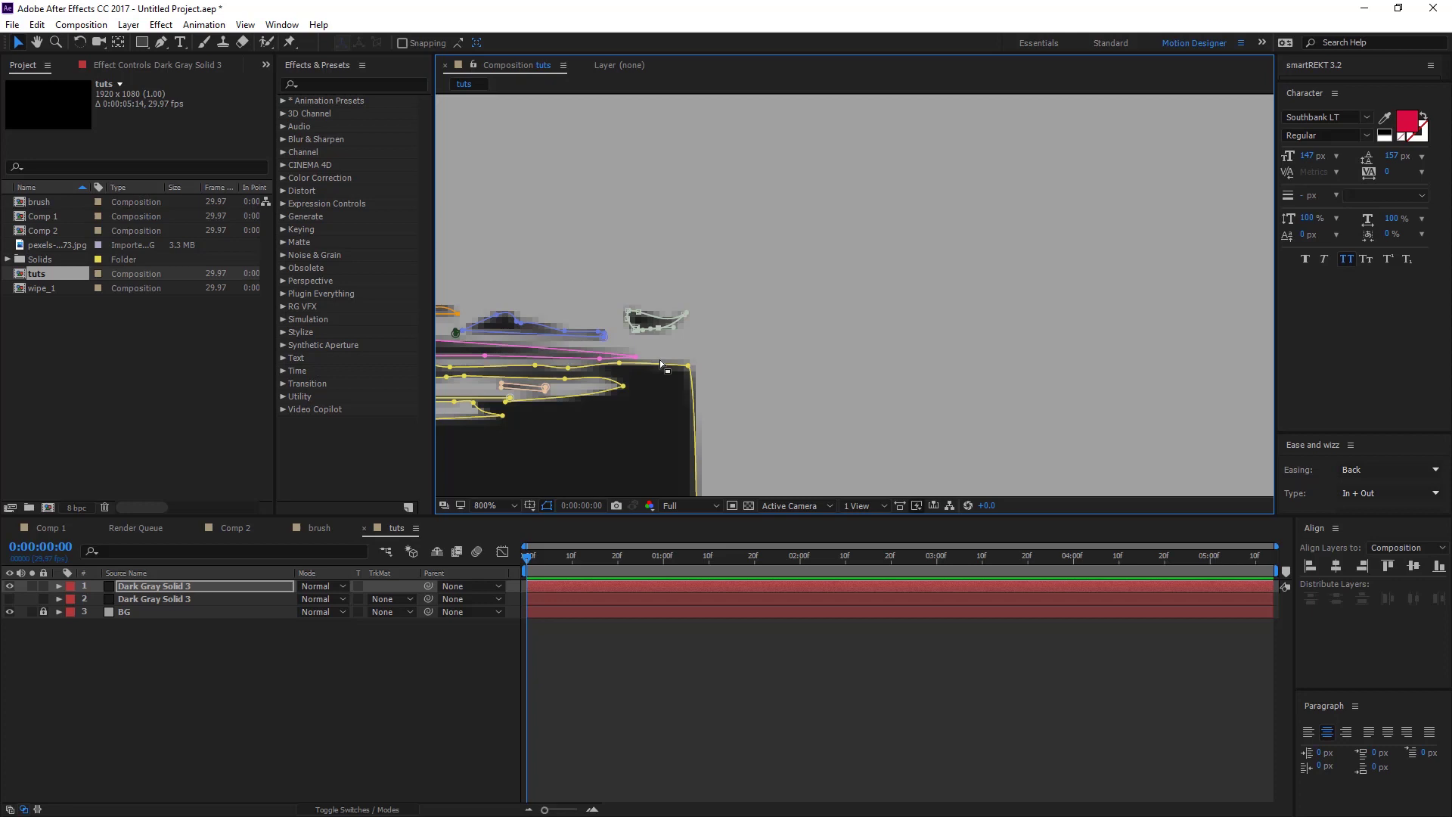
pyautogui.press('Delete')
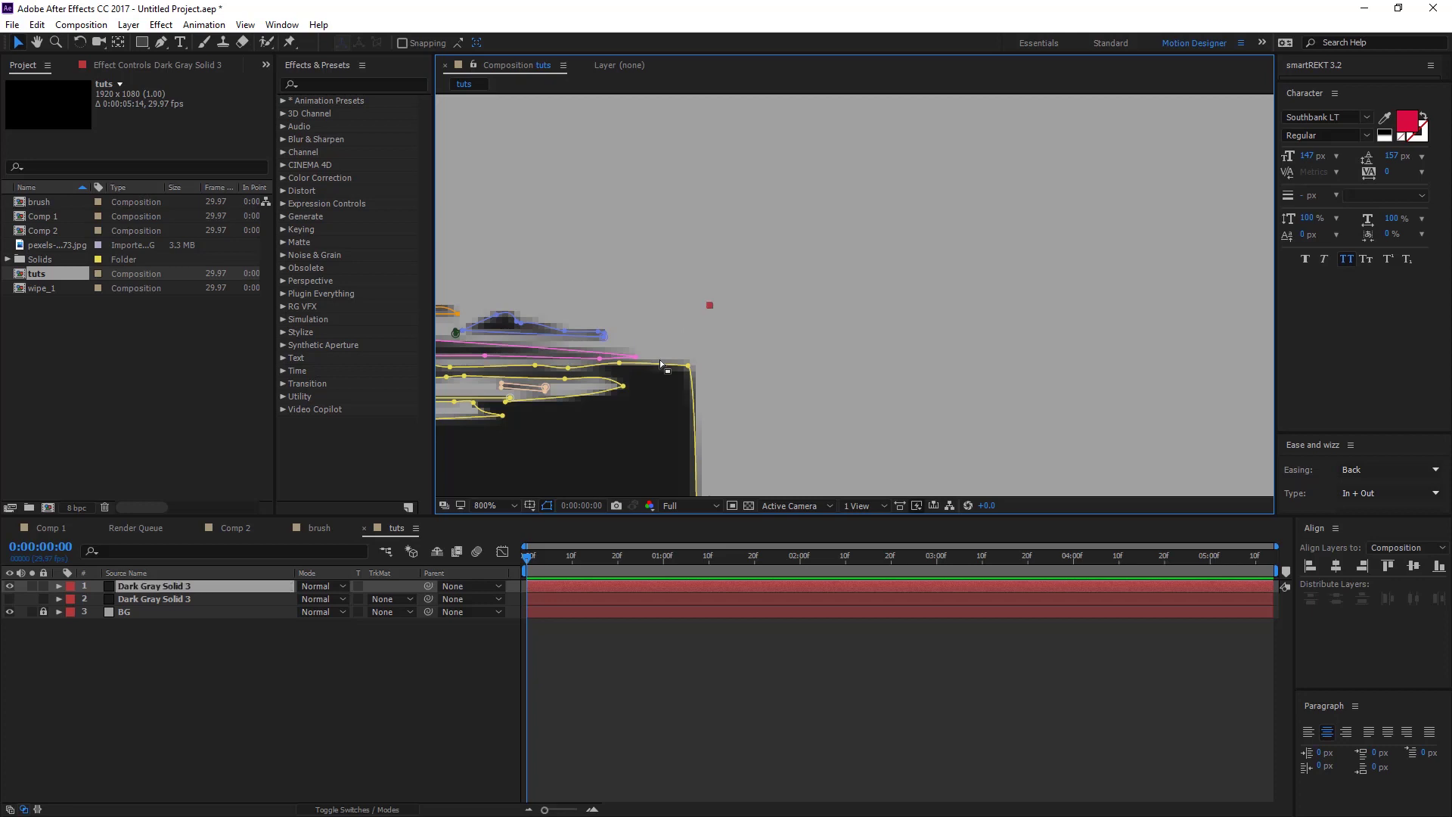
# Select a mask point at the shape's lower corner and return the view to 100%.
pyautogui.scroll(-1, 660, 360)
pyautogui.press('space')
pyautogui.moveTo(830, 487); pyautogui.dragTo(743, 51)
pyautogui.click(675, 453)
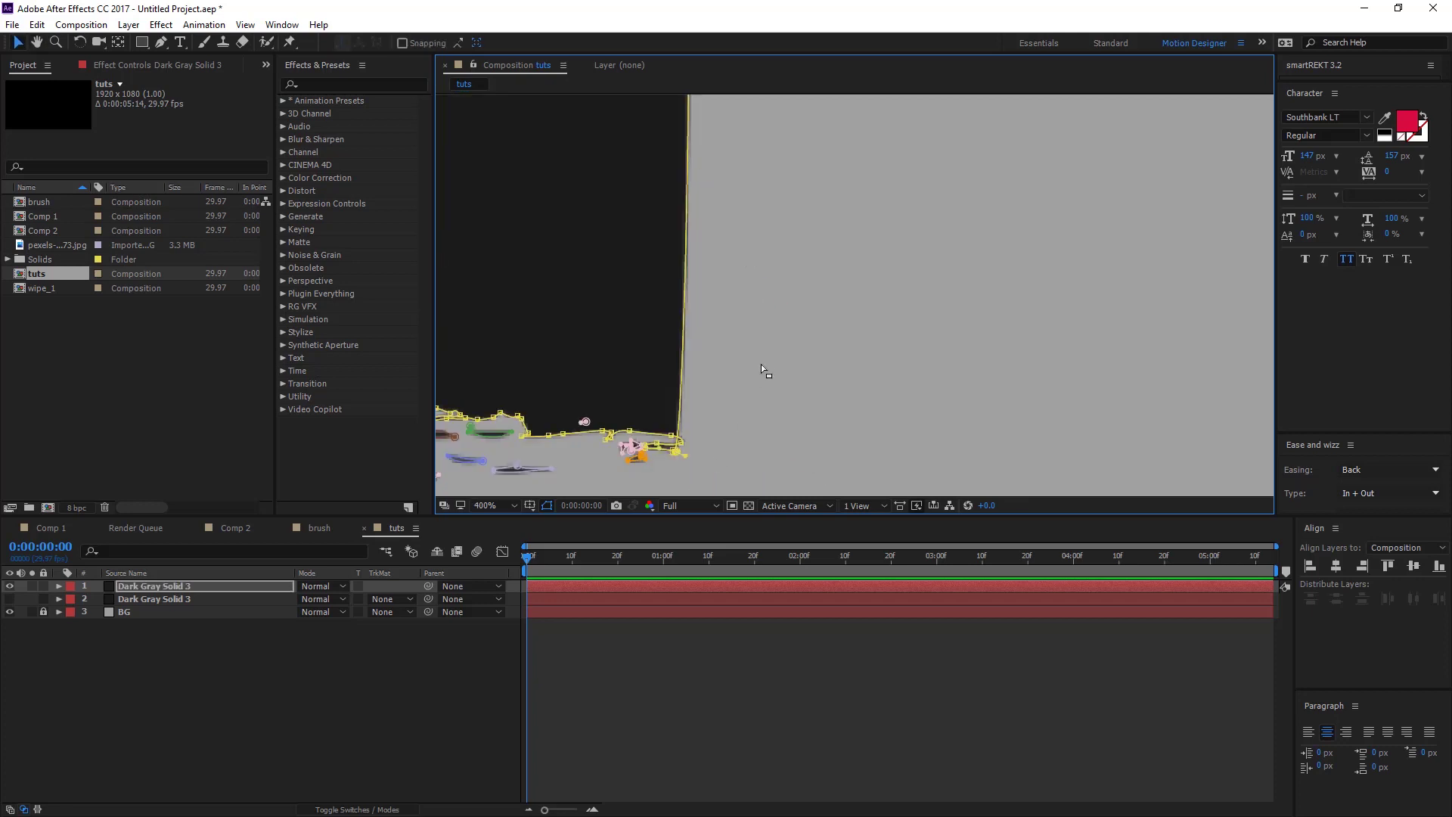
pyautogui.scroll(-2, 746, 336)
pyautogui.press('space')
pyautogui.moveTo(798, 245); pyautogui.dragTo(770, 330)
# Drag the mask's right-edge points right into a long bar and show Layer 2 again.
pyautogui.press('v')
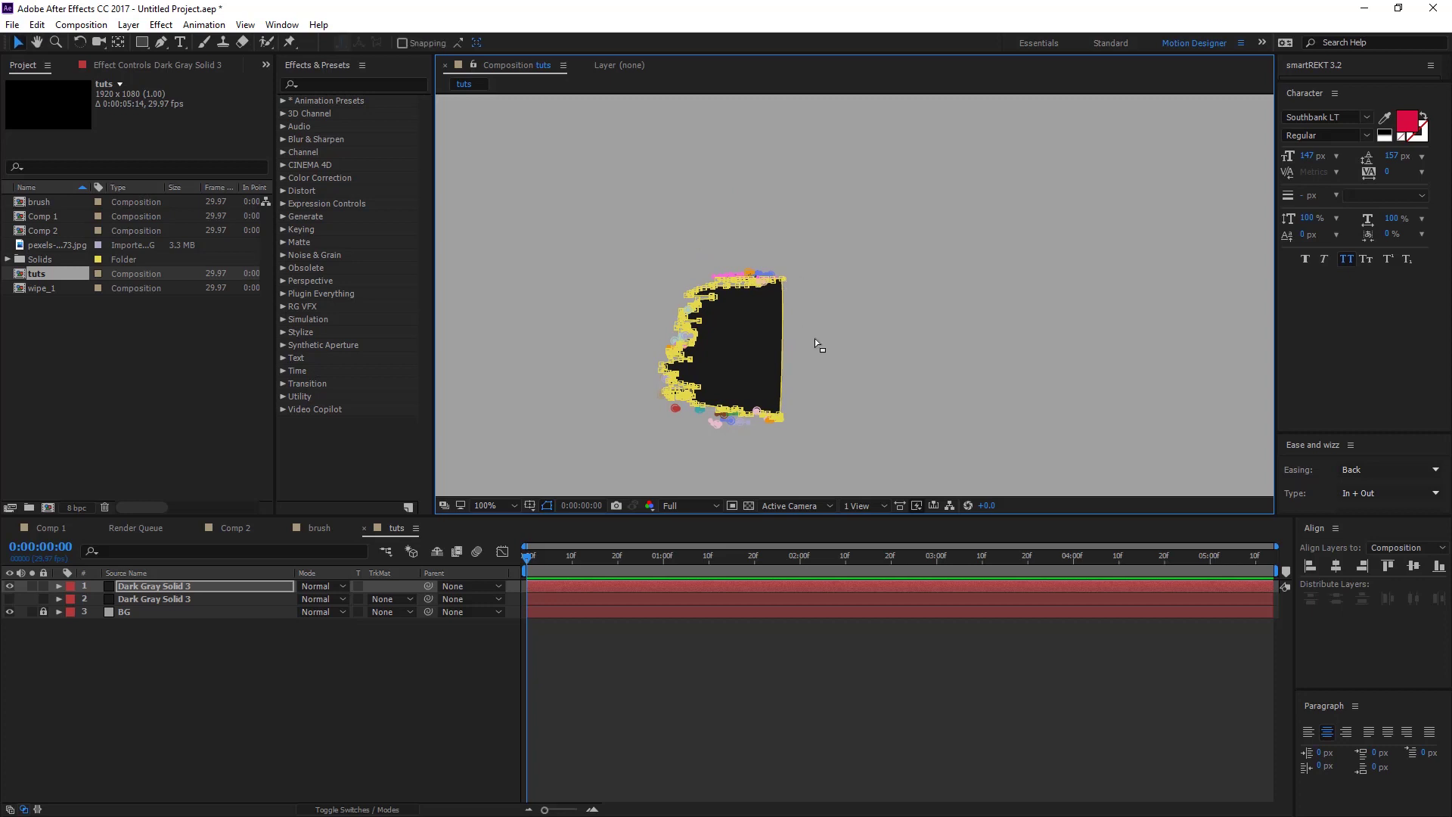
pyautogui.moveTo(879, 334); pyautogui.dragTo(777, 283)
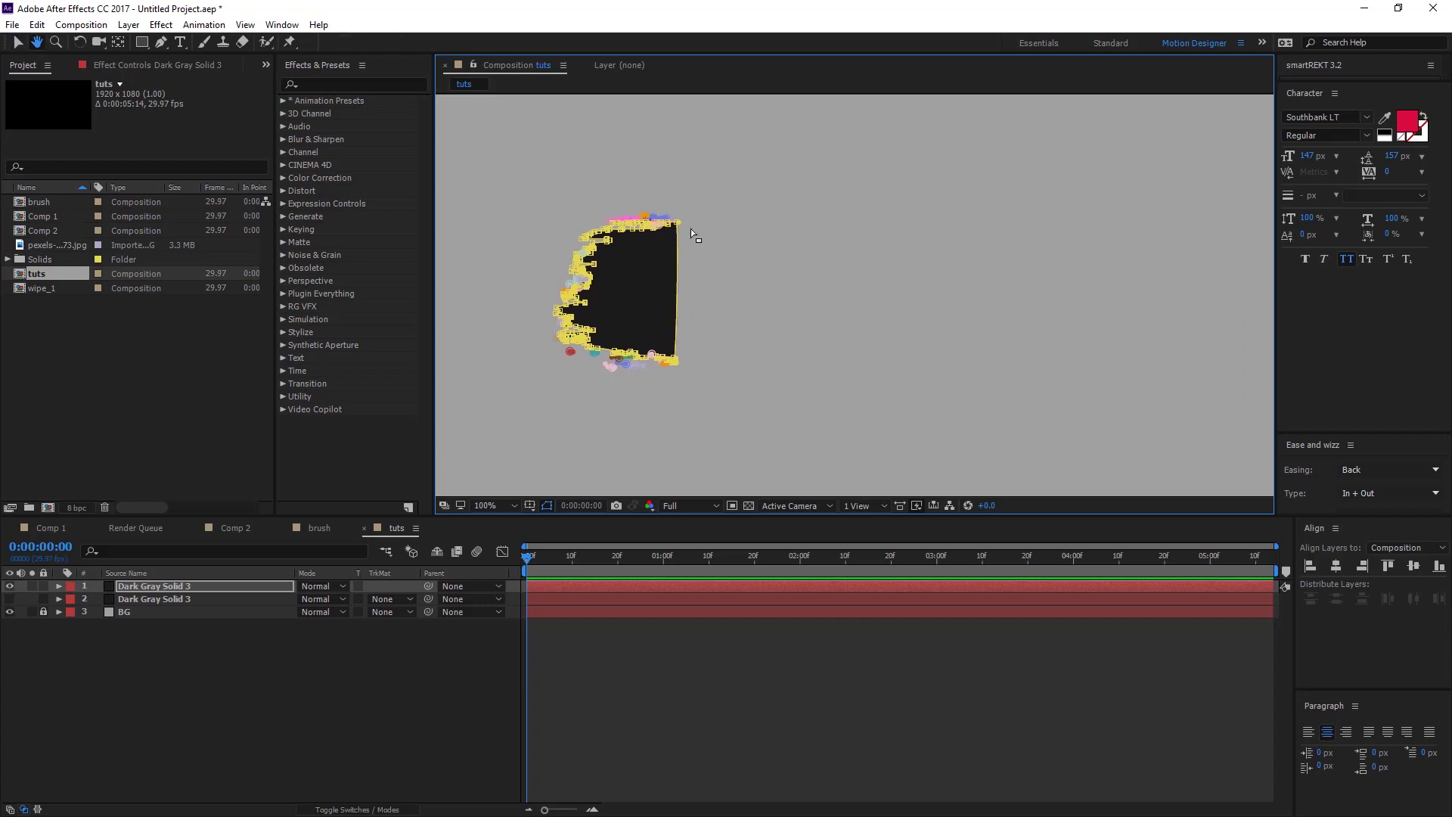
pyautogui.moveTo(679, 364); pyautogui.dragTo(690, 311)
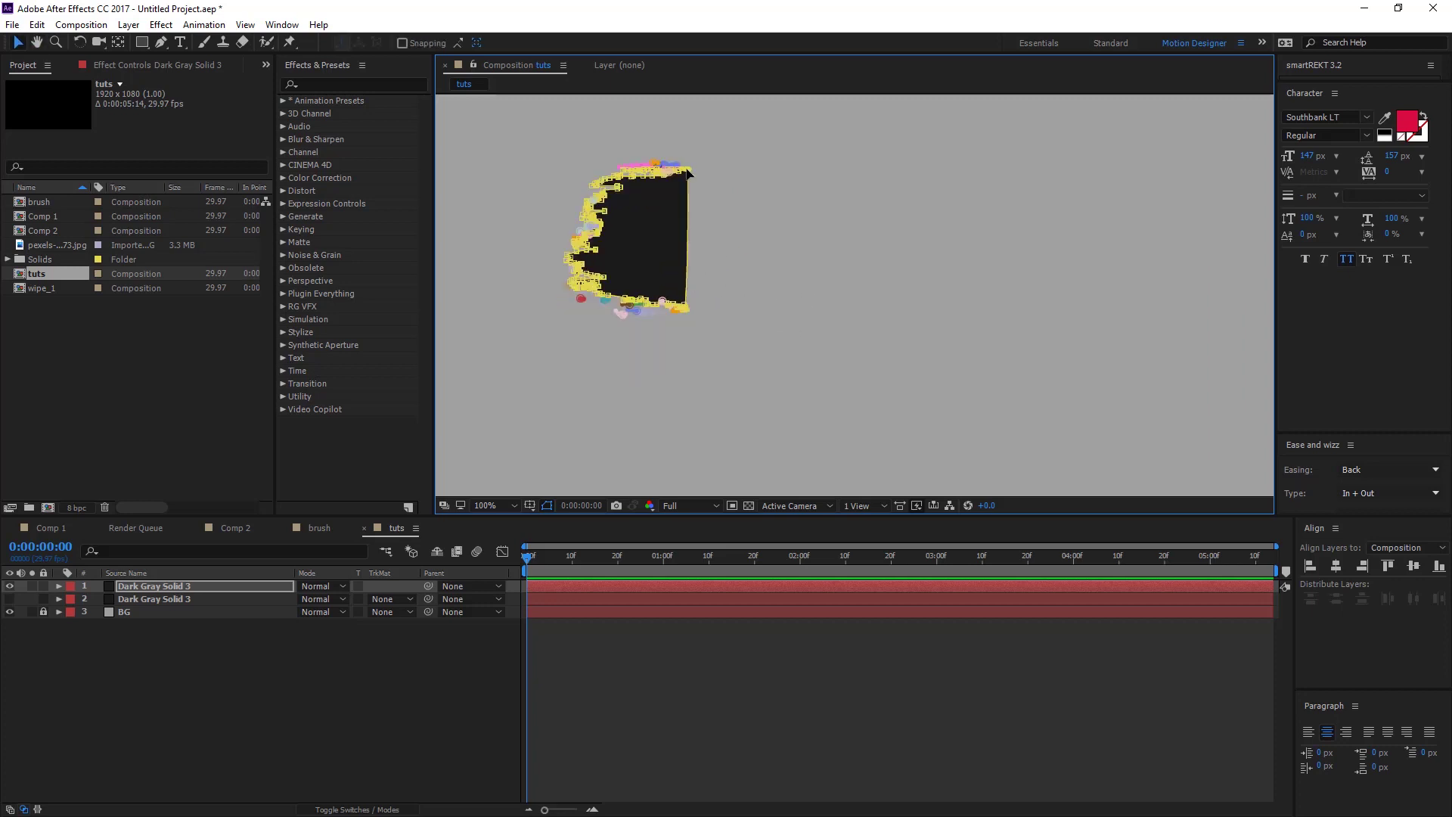
pyautogui.moveTo(687, 168); pyautogui.dragTo(1121, 184)
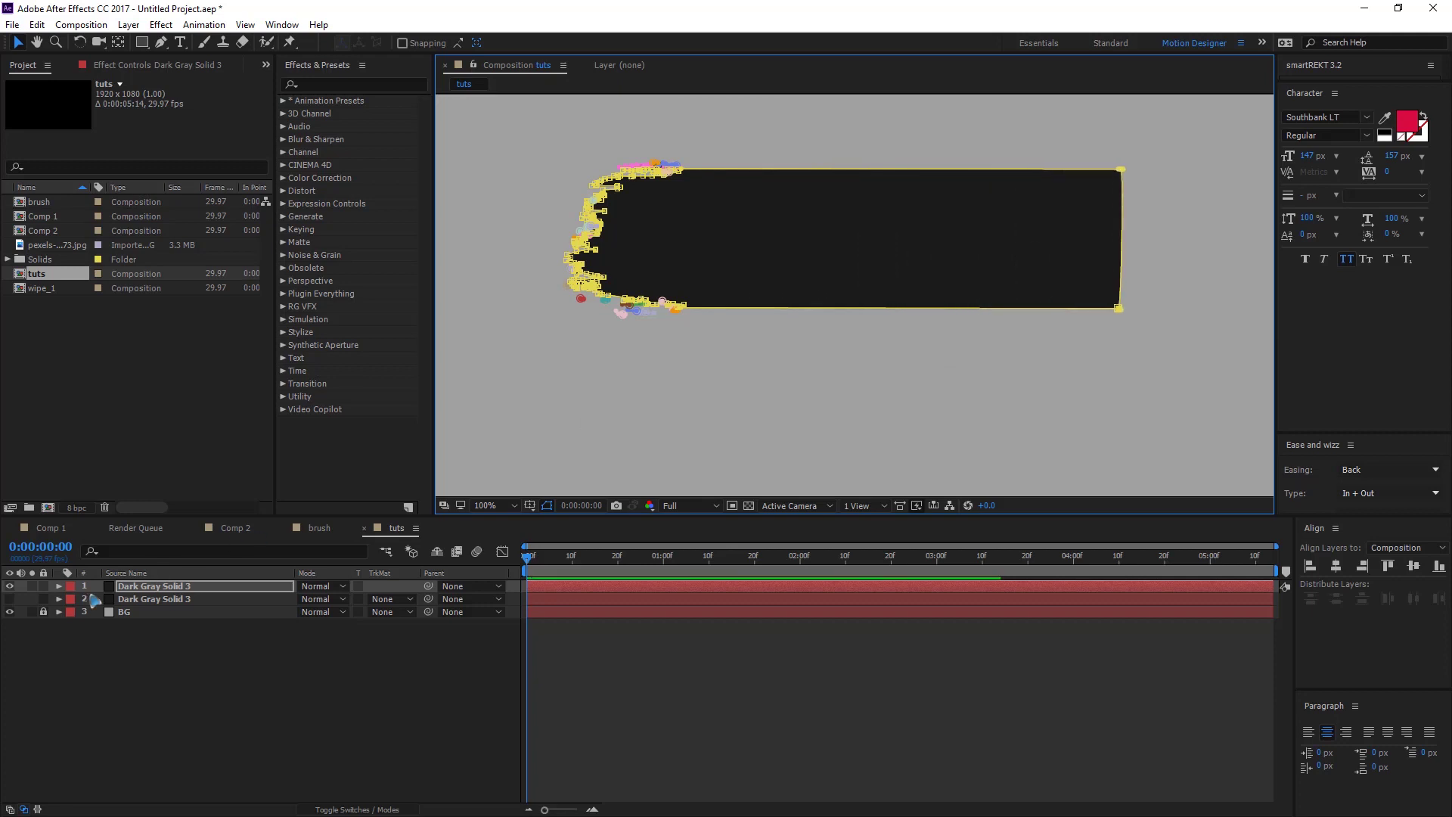
pyautogui.click(10, 599)
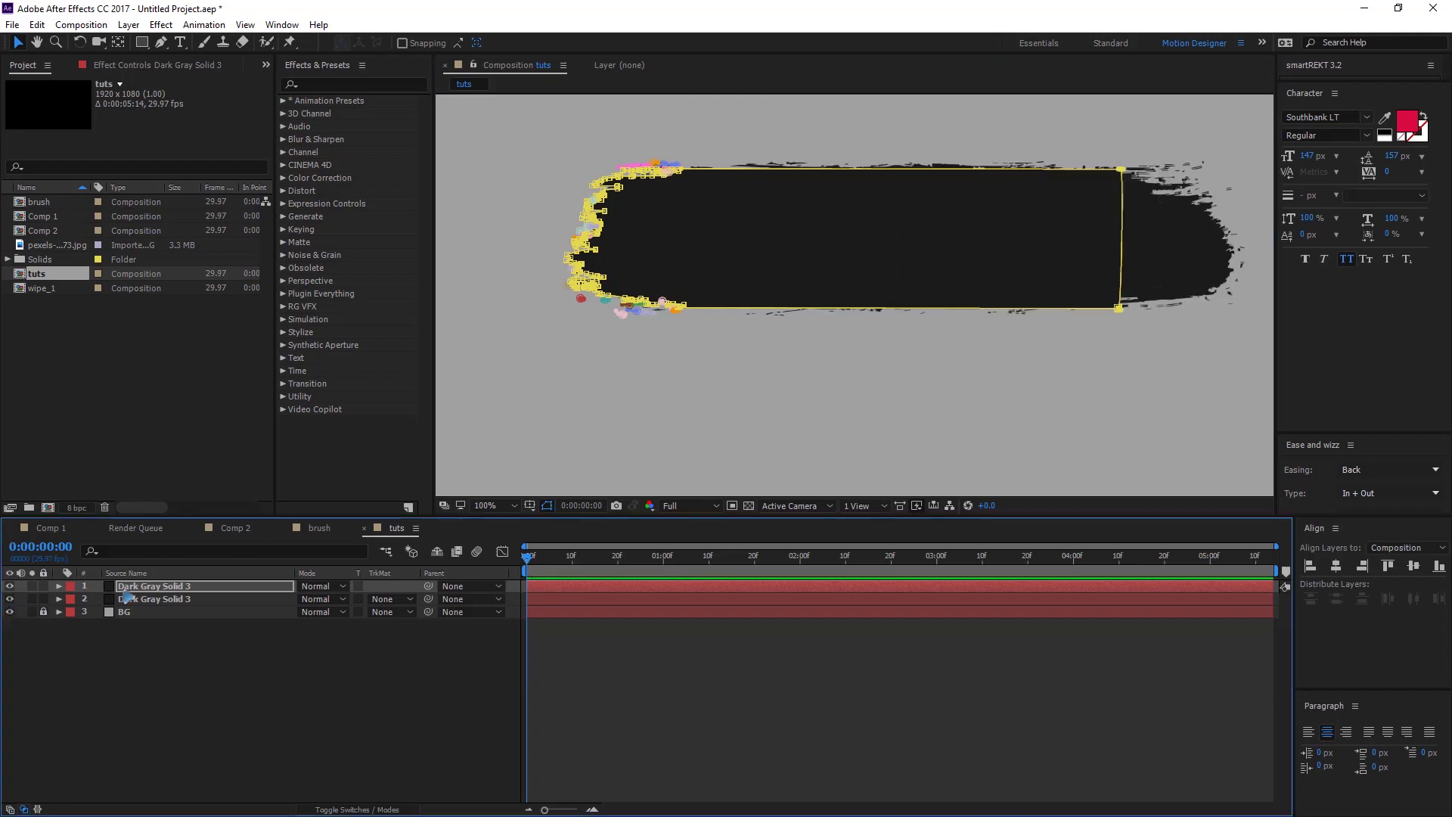
pyautogui.moveTo(860, 376); pyautogui.dragTo(540, 424)
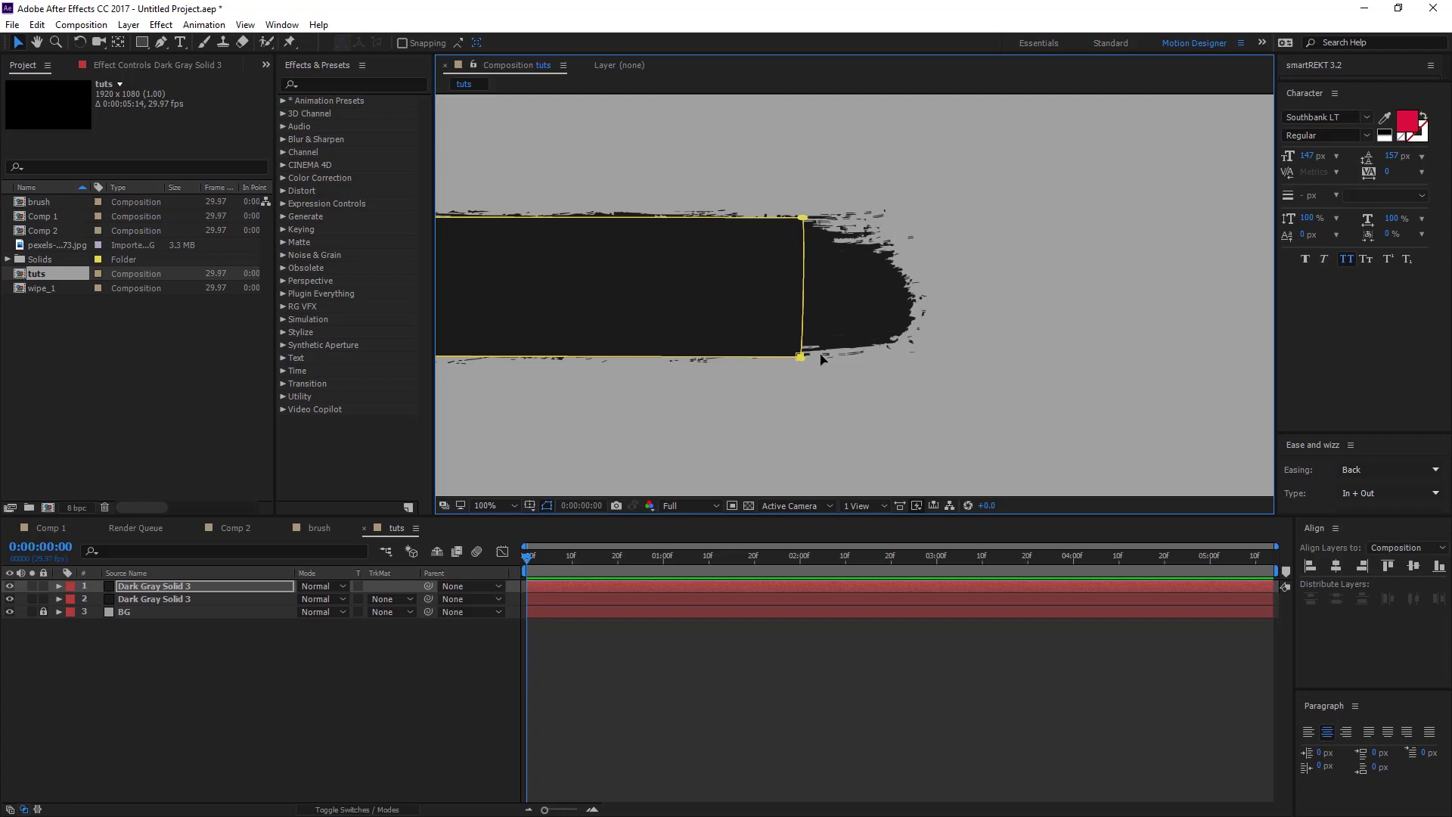
pyautogui.moveTo(800, 357); pyautogui.dragTo(1065, 361)
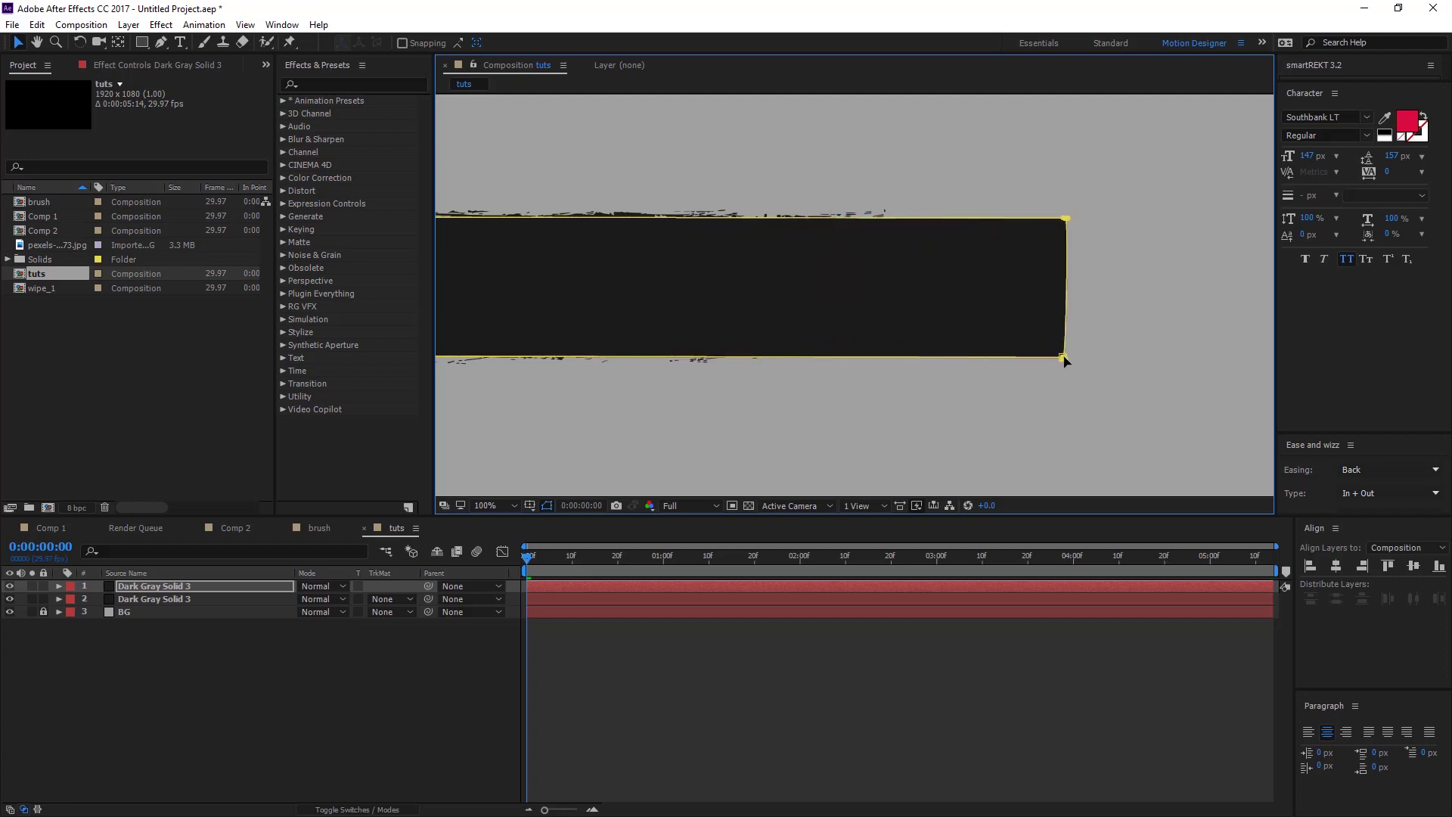
pyautogui.click(173, 674)
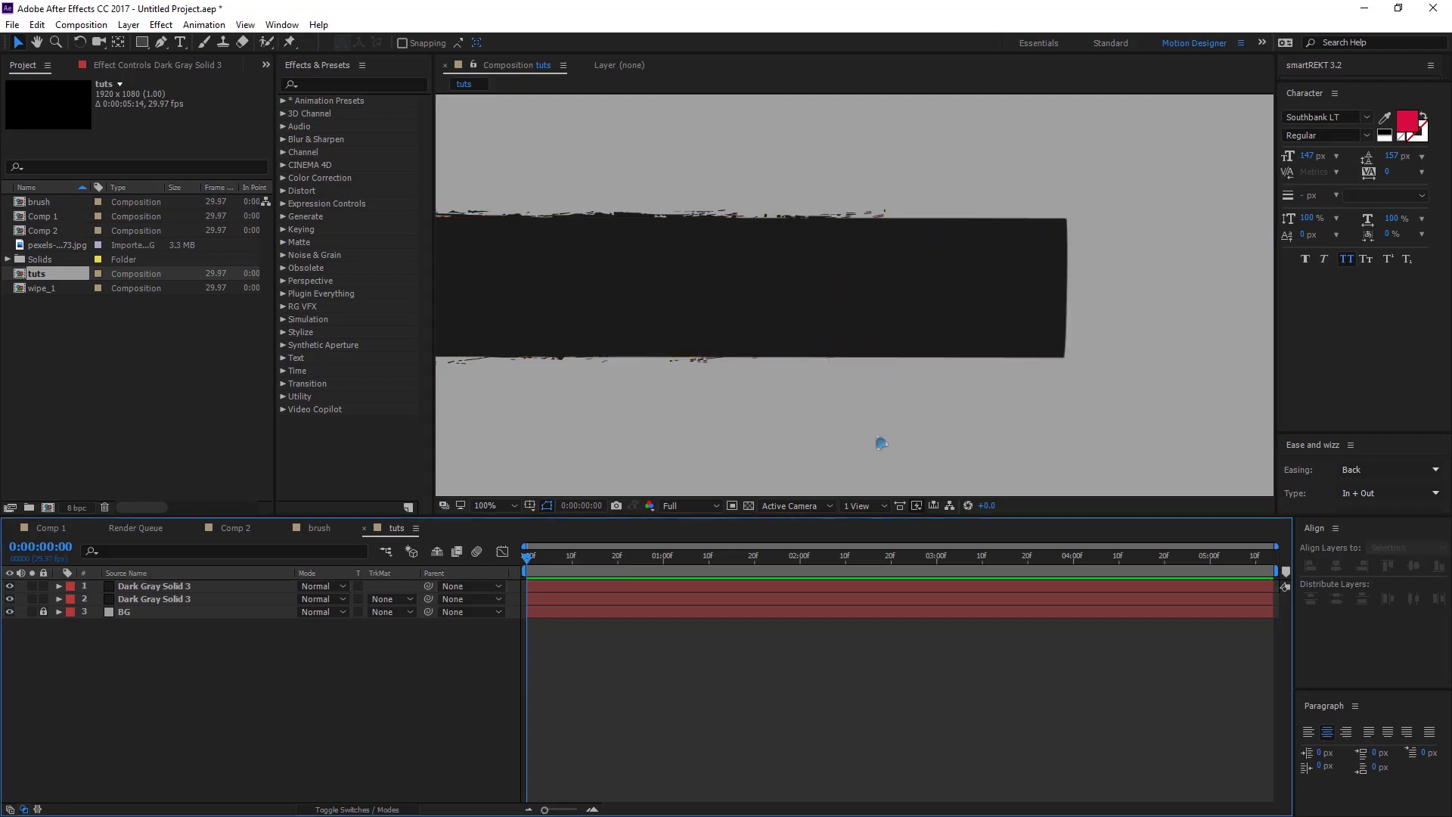
# Scale Dark Gray Solid 3 to 110%, move to 0:00:01:10, and reveal all Mask Paths.
pyautogui.moveTo(609, 347); pyautogui.dragTo(897, 363)
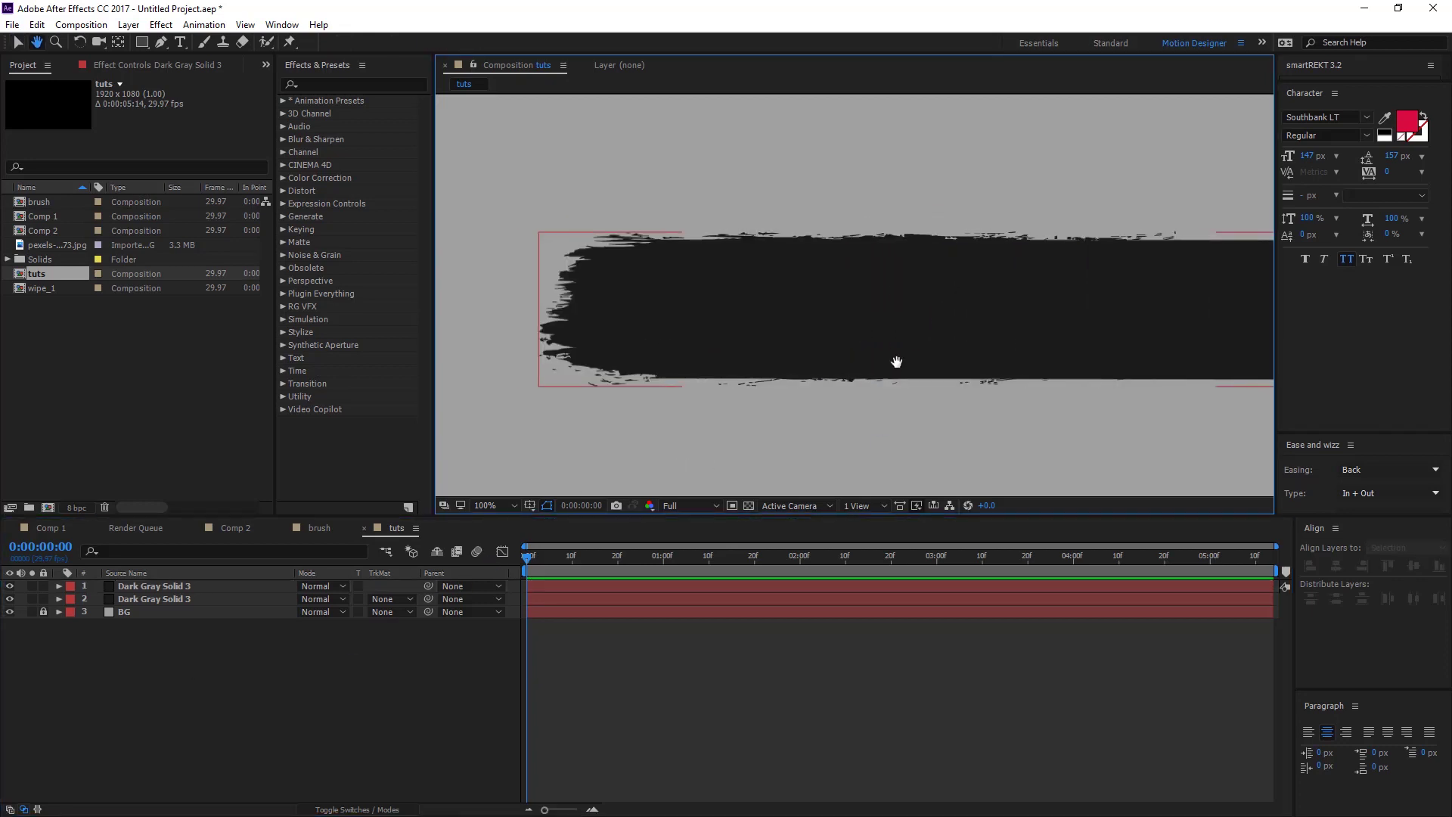
pyautogui.click(168, 588)
pyautogui.press('s')
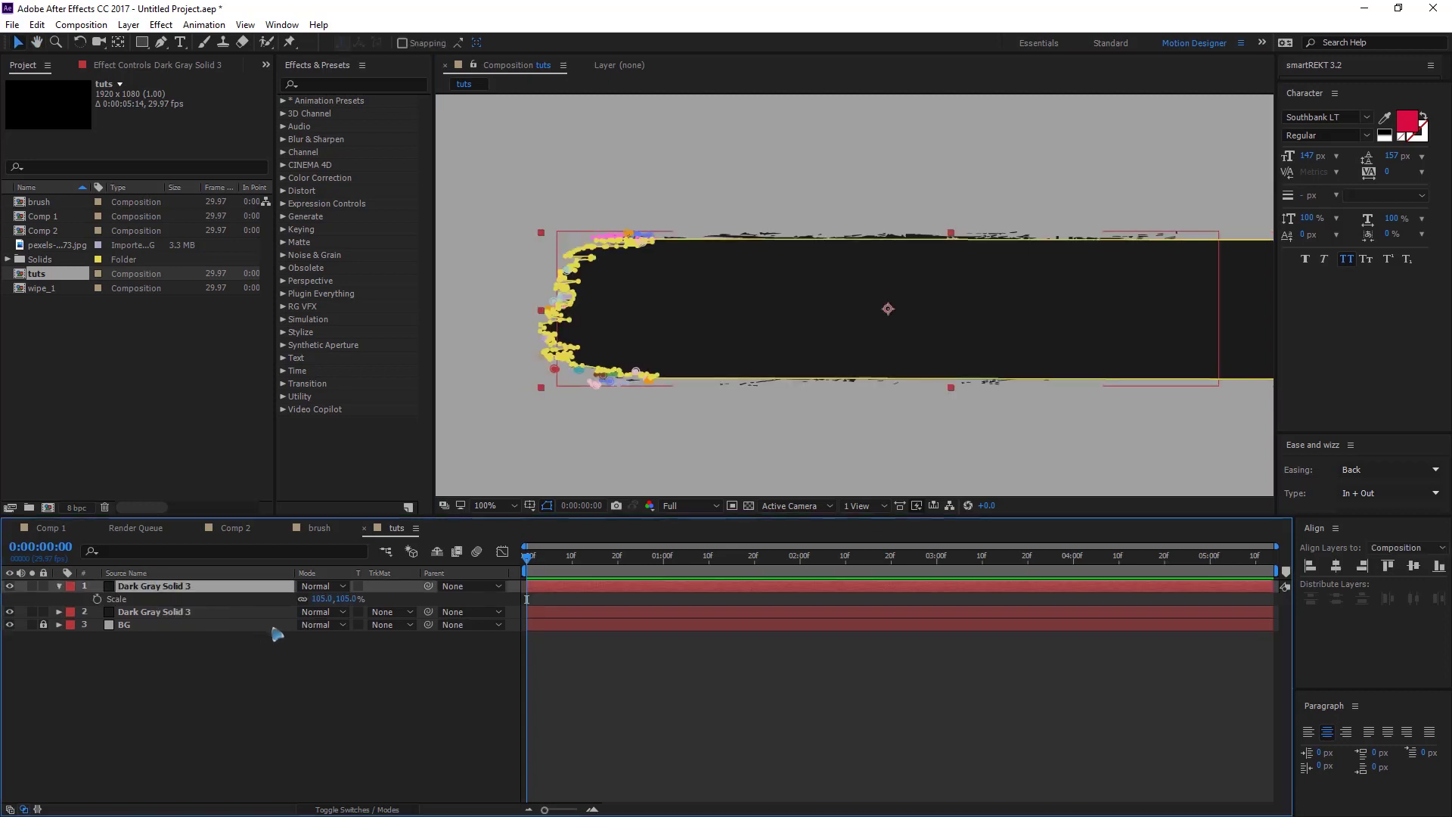
pyautogui.click(323, 600)
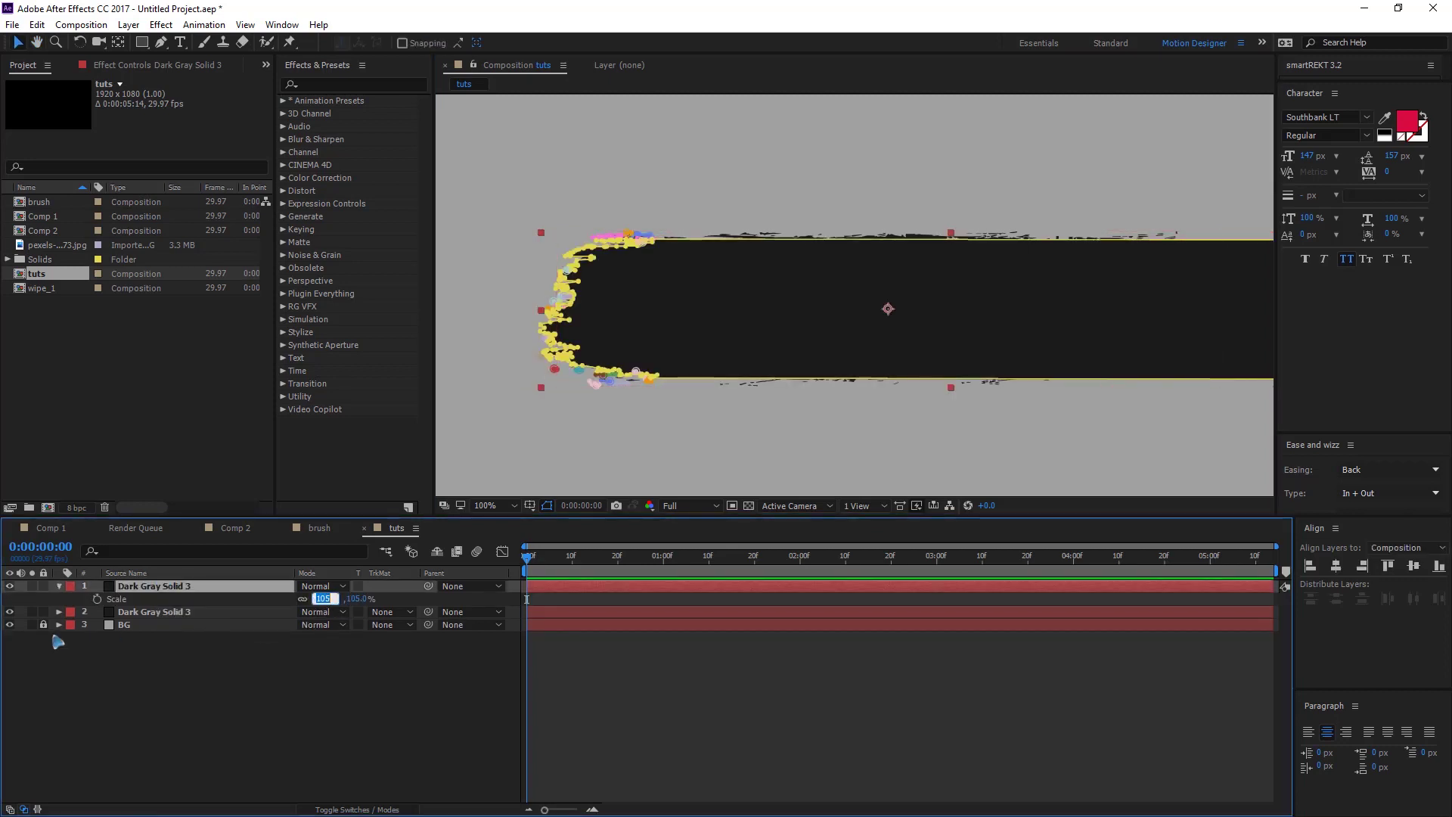
pyautogui.press('Return')
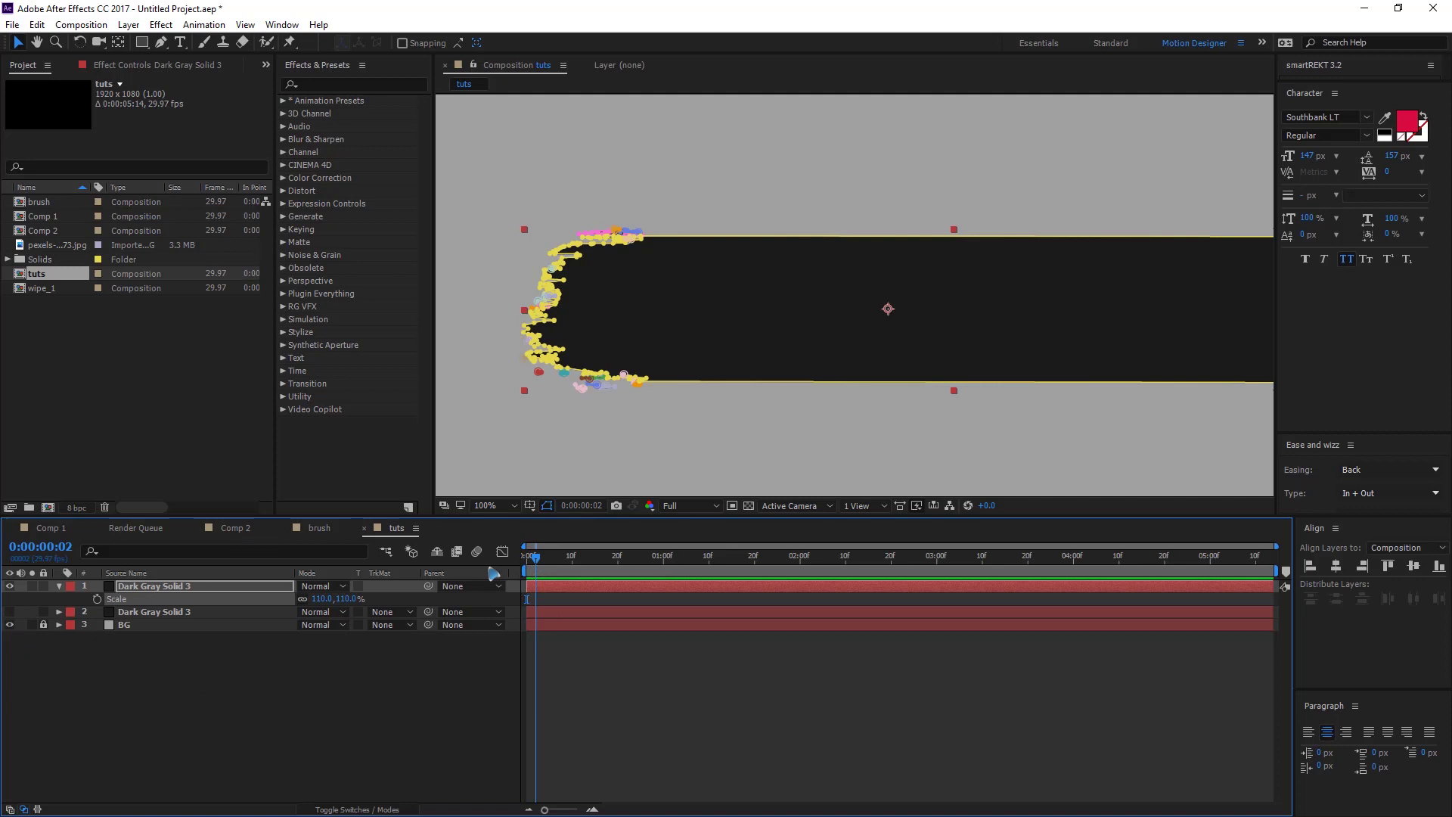
pyautogui.hotkey('shift', 'pagedown')
pyautogui.hotkey('shift', 'pagedown')
pyautogui.hotkey('shift', 'pagedown')
pyautogui.hotkey('shift', 'pagedown')
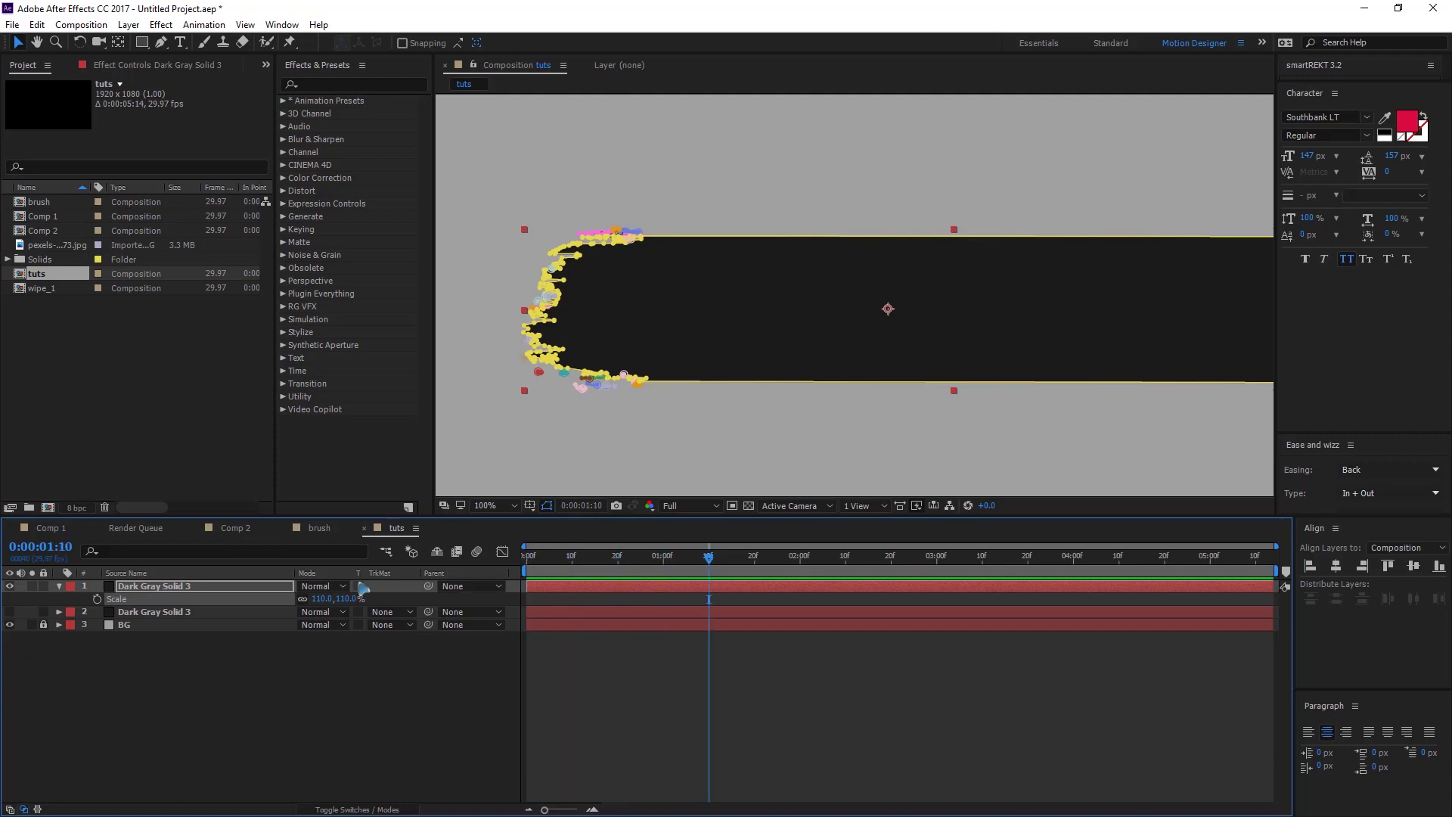
pyautogui.press('m')
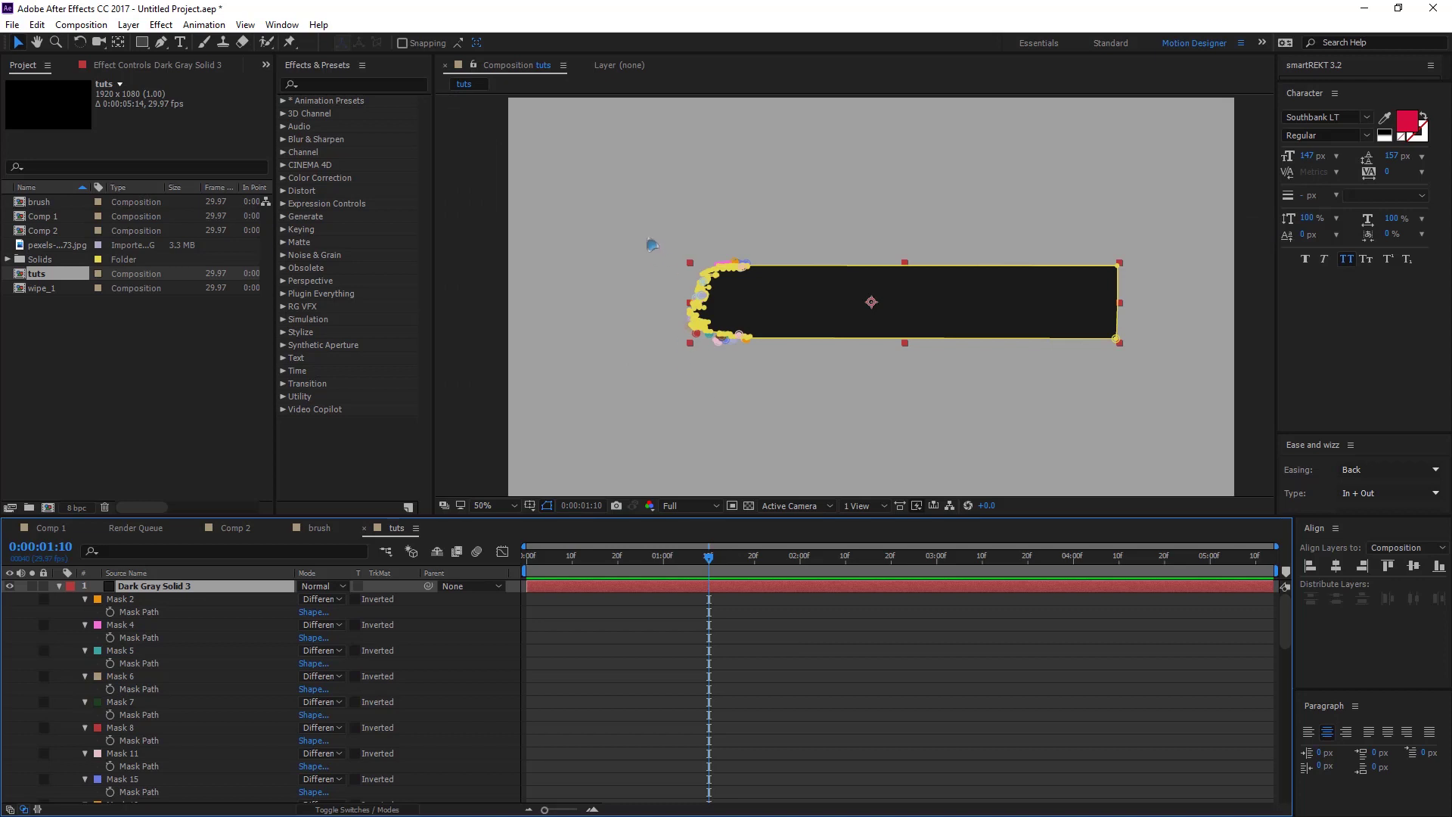
# Select the bar's left-end mask points and set Mask Path keyframes at 0:00:01:10.
pyautogui.click(643, 237)
pyautogui.click(739, 308)
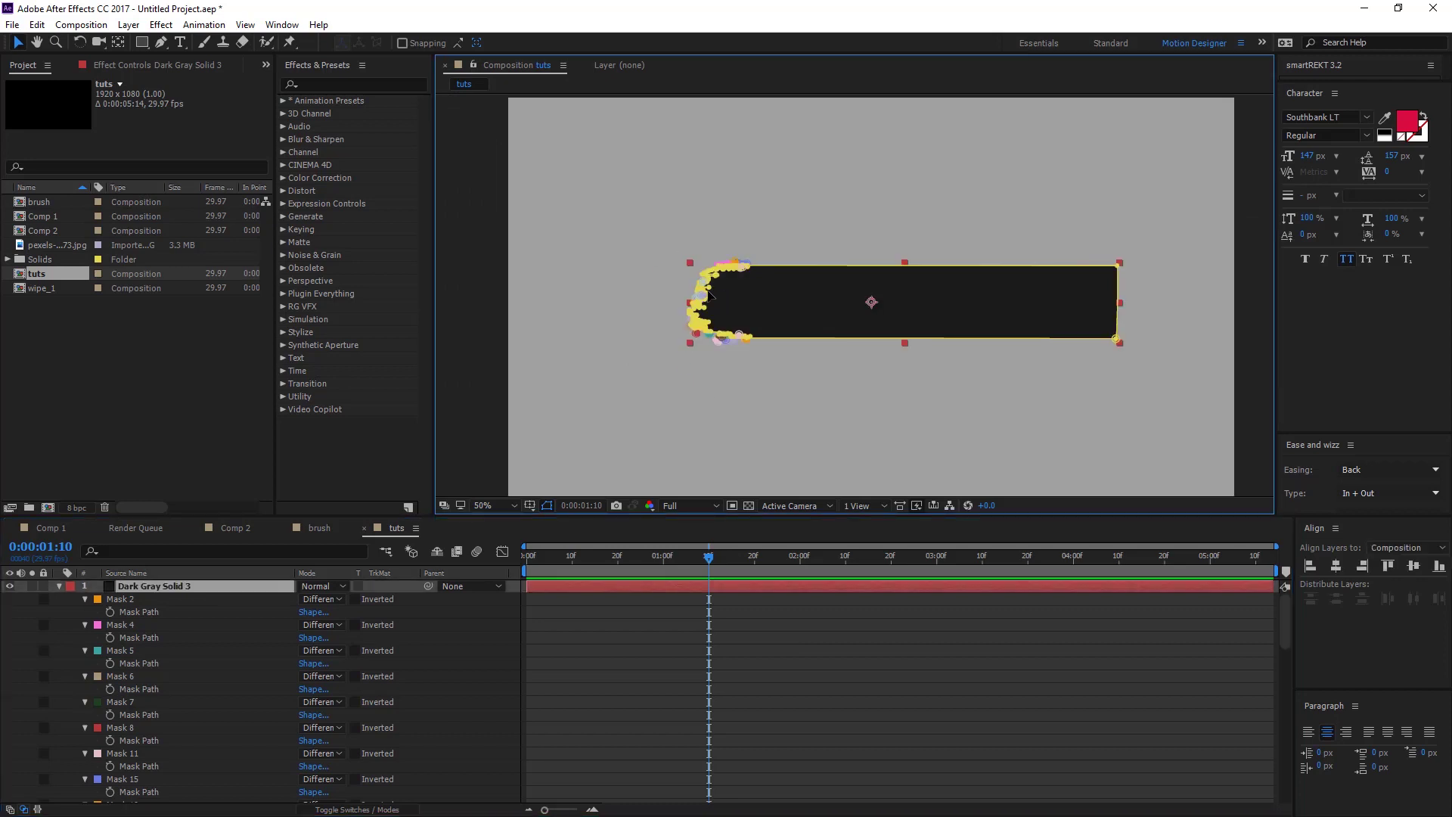
pyautogui.moveTo(602, 227); pyautogui.dragTo(774, 407)
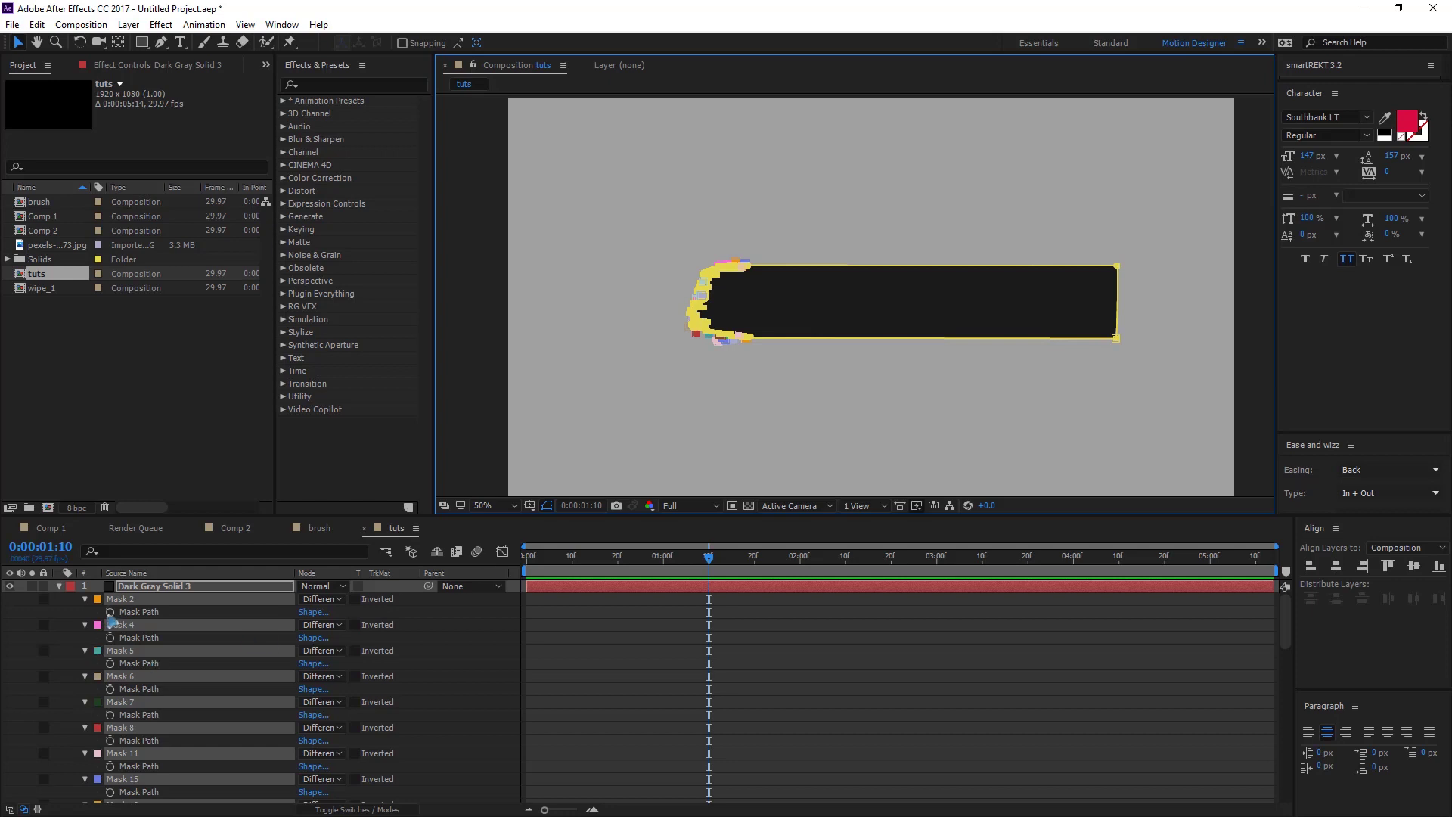
pyautogui.click(110, 613)
# At frame 0, move the left-end points to the right end and scrub to preview.
pyautogui.moveTo(711, 564); pyautogui.dragTo(528, 564)
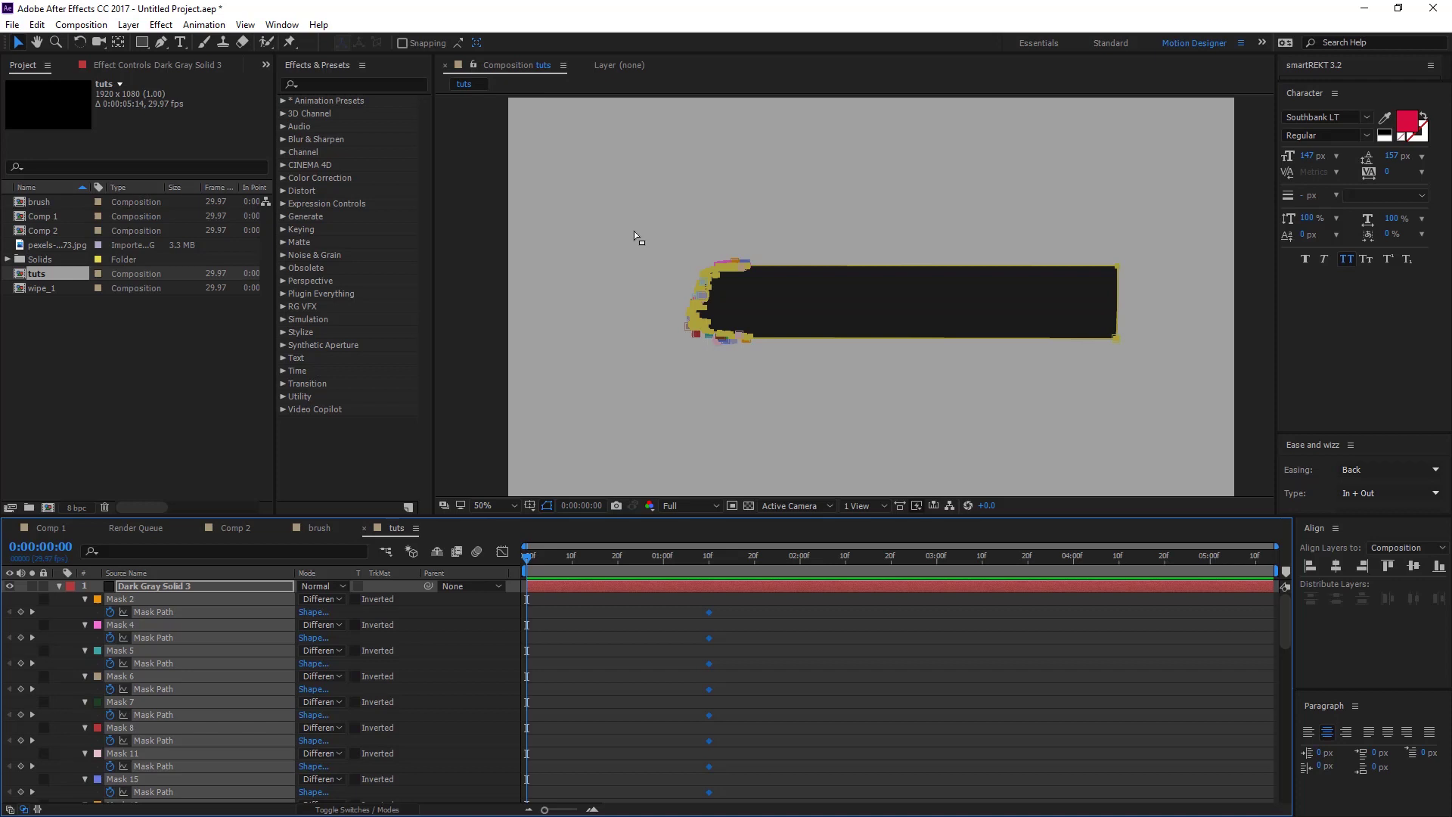
pyautogui.moveTo(634, 230); pyautogui.dragTo(1090, 350)
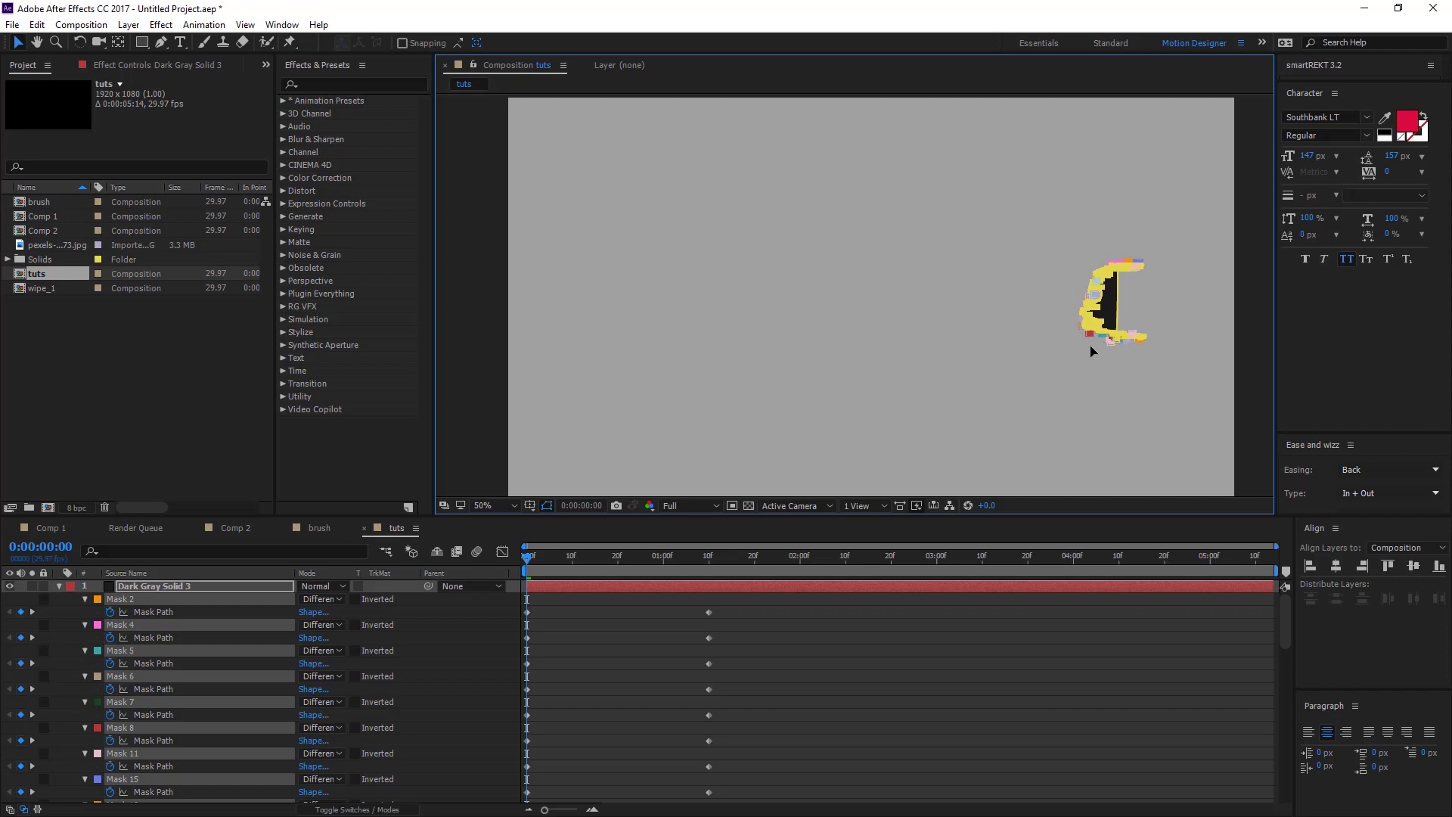
pyautogui.click(897, 627)
pyautogui.moveTo(550, 567)
pyautogui.mouseDown()
pyautogui.moveTo(708, 566)
pyautogui.moveTo(634, 566)
pyautogui.moveTo(654, 566)
pyautogui.mouseUp()
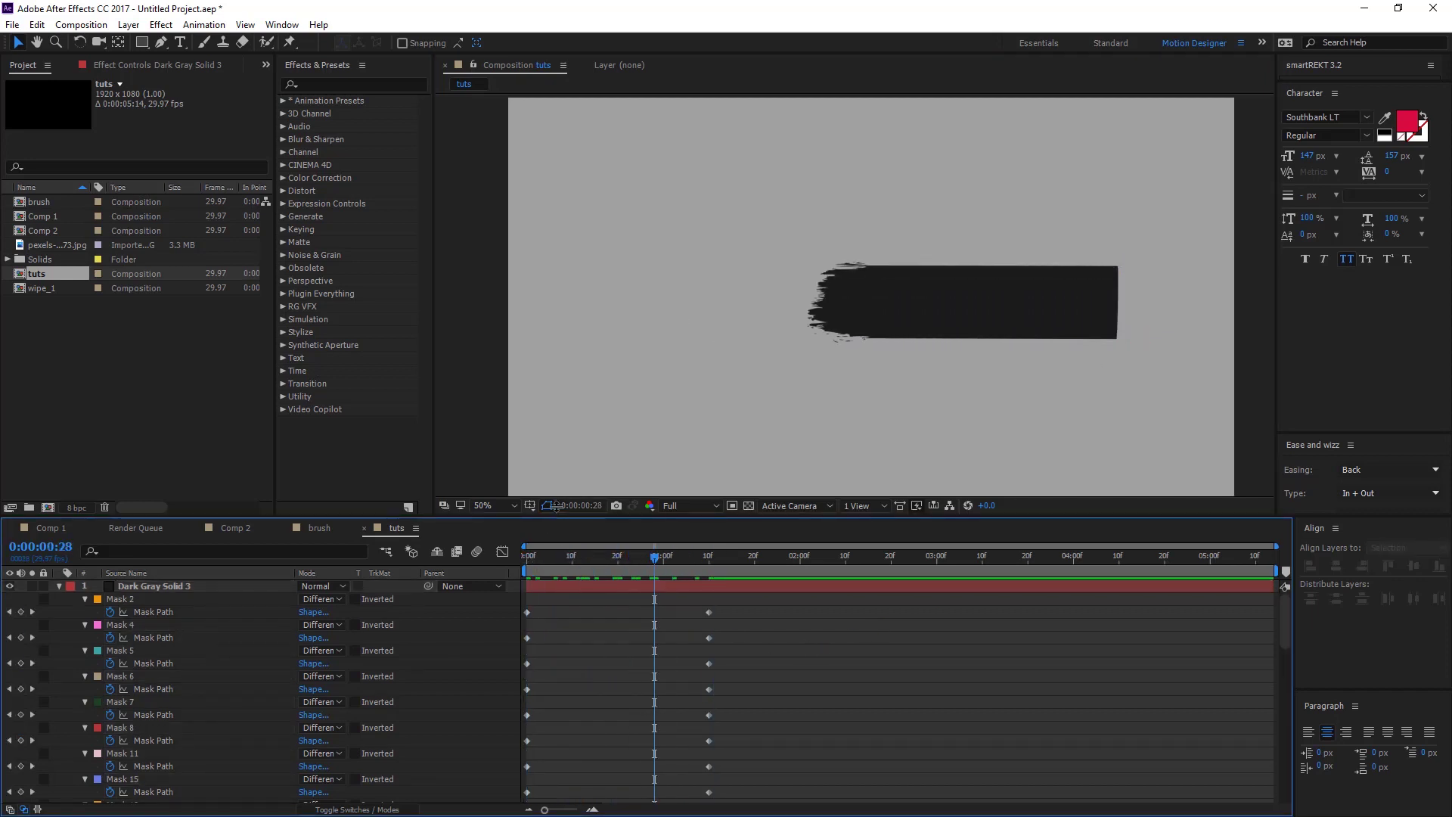
pyautogui.moveTo(560, 528); pyautogui.dragTo(561, 478)
# Apply Easy Ease to all the Mask Path keyframes.
pyautogui.press('`')
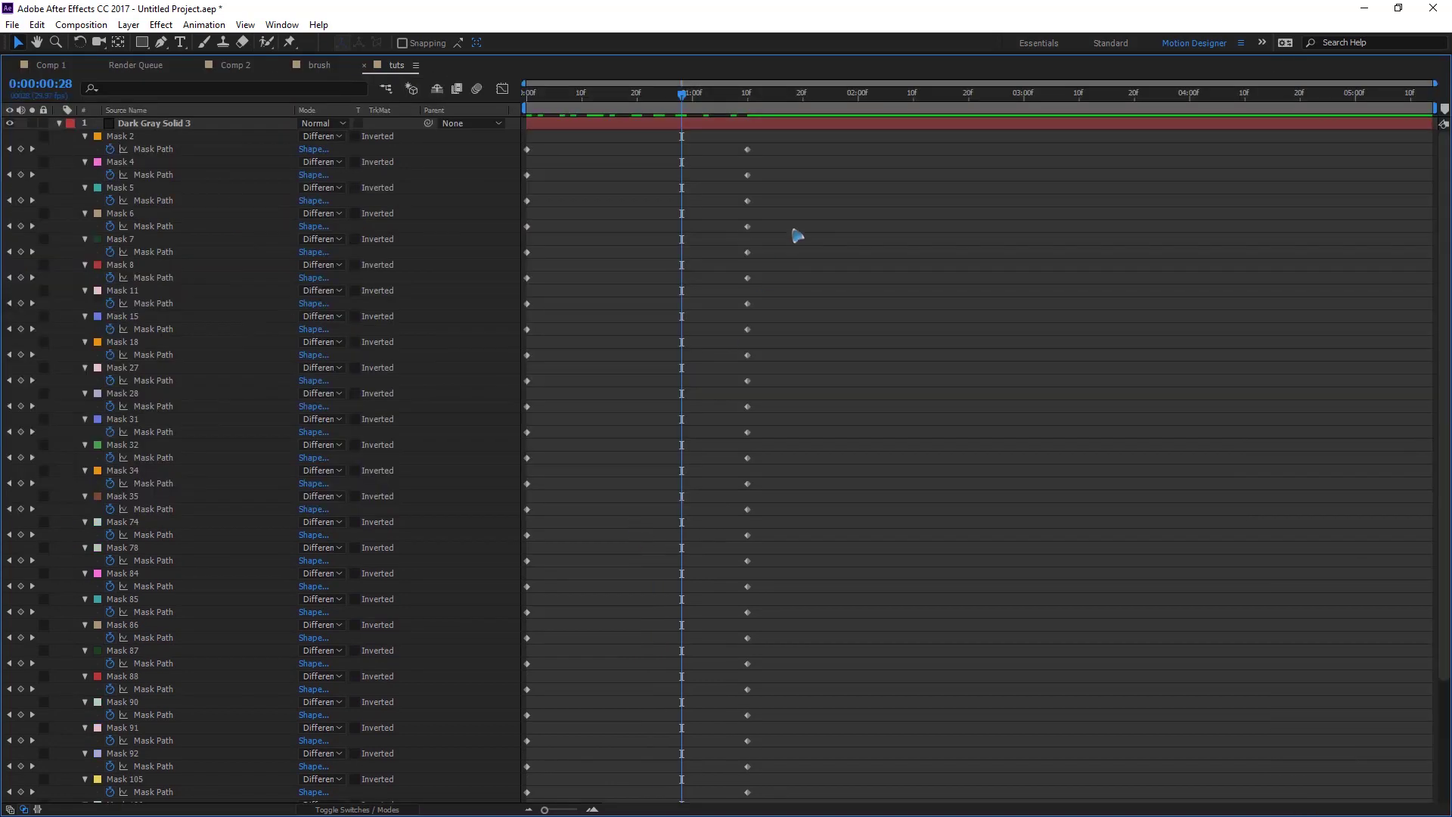
pyautogui.moveTo(803, 146); pyautogui.dragTo(534, 756)
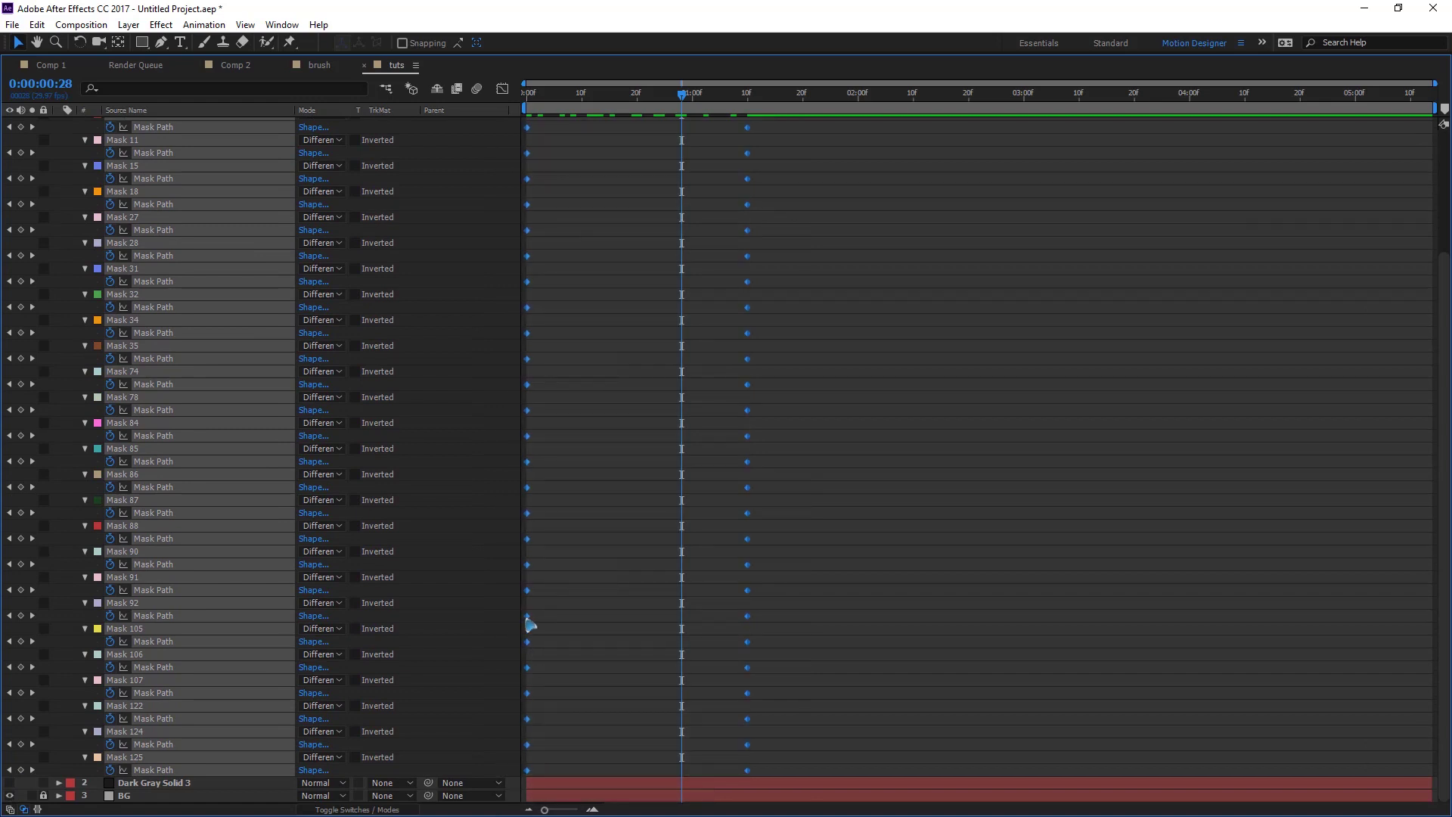
pyautogui.rightClick(527, 618)
pyautogui.rightClick(528, 360)
pyautogui.rightClick(528, 360)
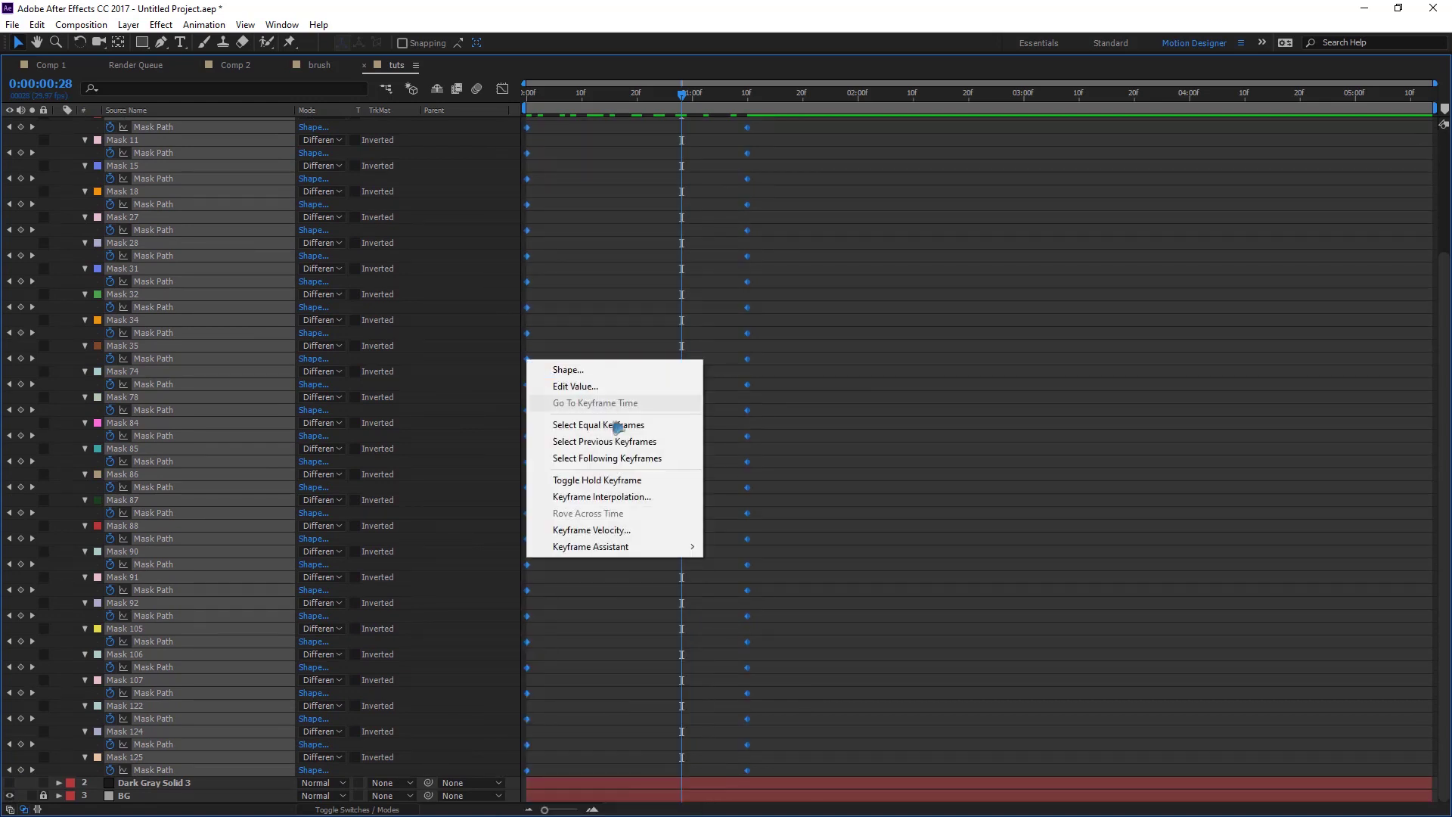
pyautogui.moveTo(605, 546)
pyautogui.click(791, 580)
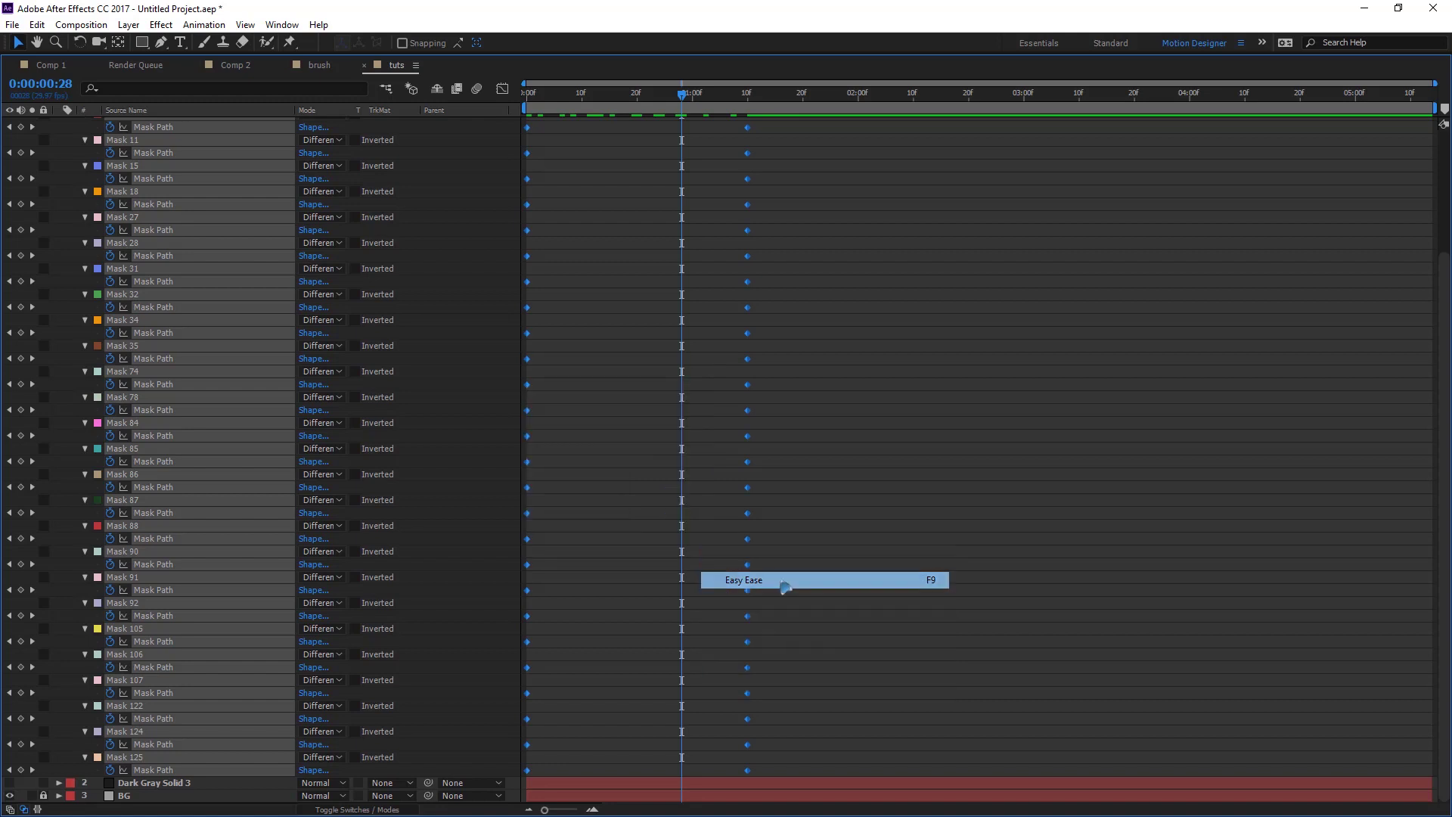
# In the Graph Editor, stretch the keyframes' speed-curve influence to about 86%.
pyautogui.click(503, 89)
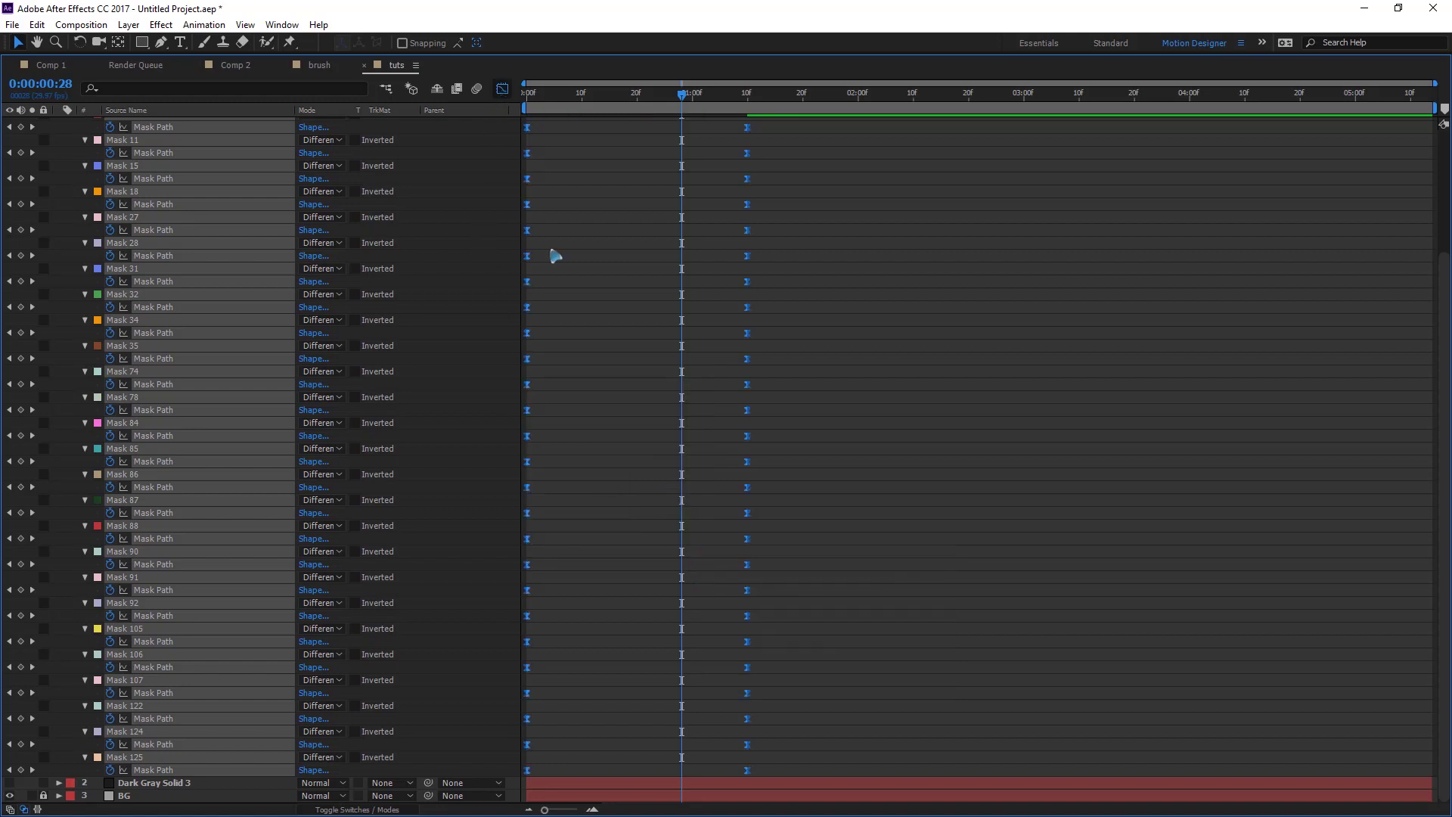
pyautogui.moveTo(860, 613); pyautogui.dragTo(438, 788)
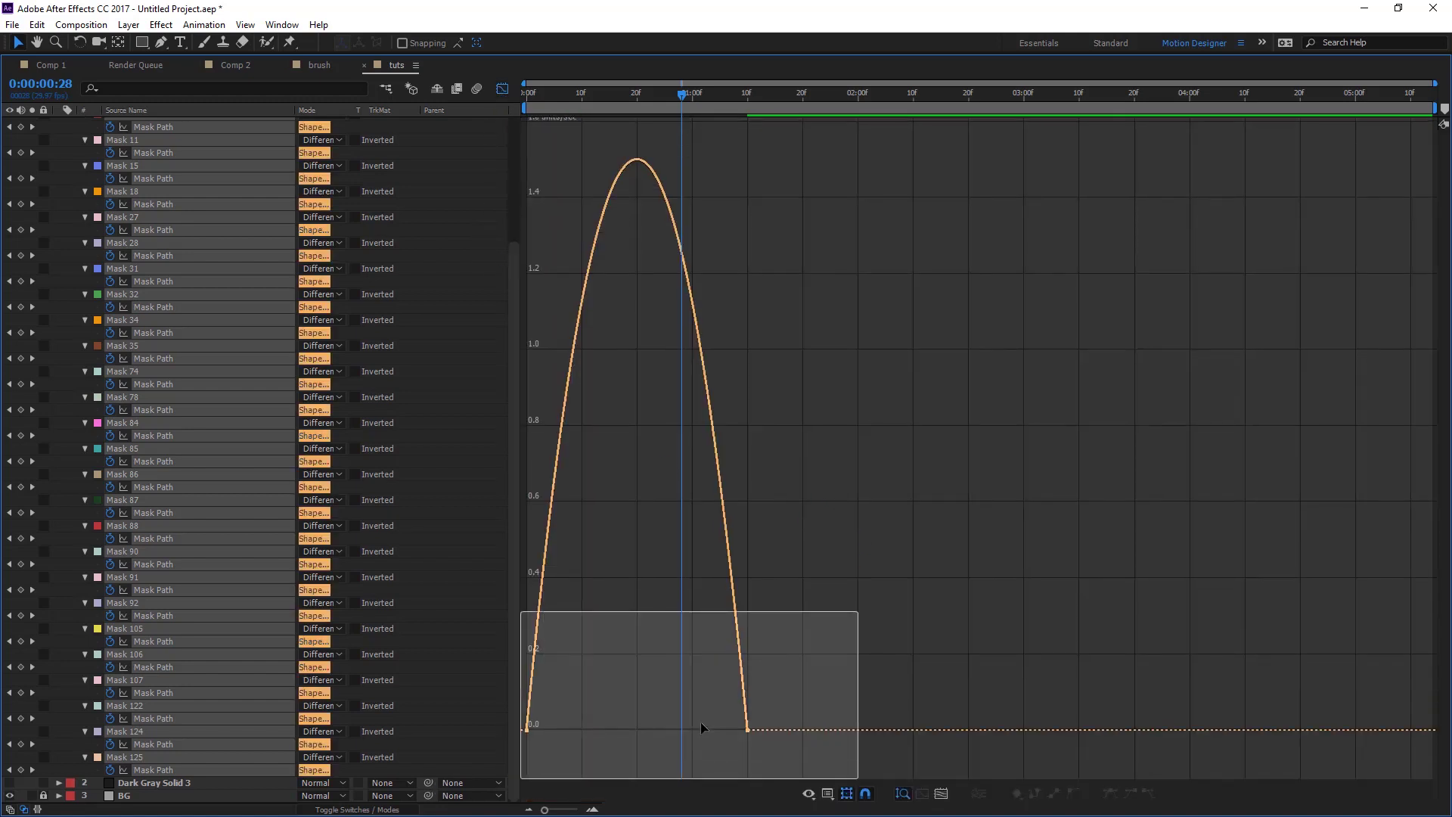
pyautogui.moveTo(652, 734); pyautogui.dragTo(652, 731)
pyautogui.click(502, 89)
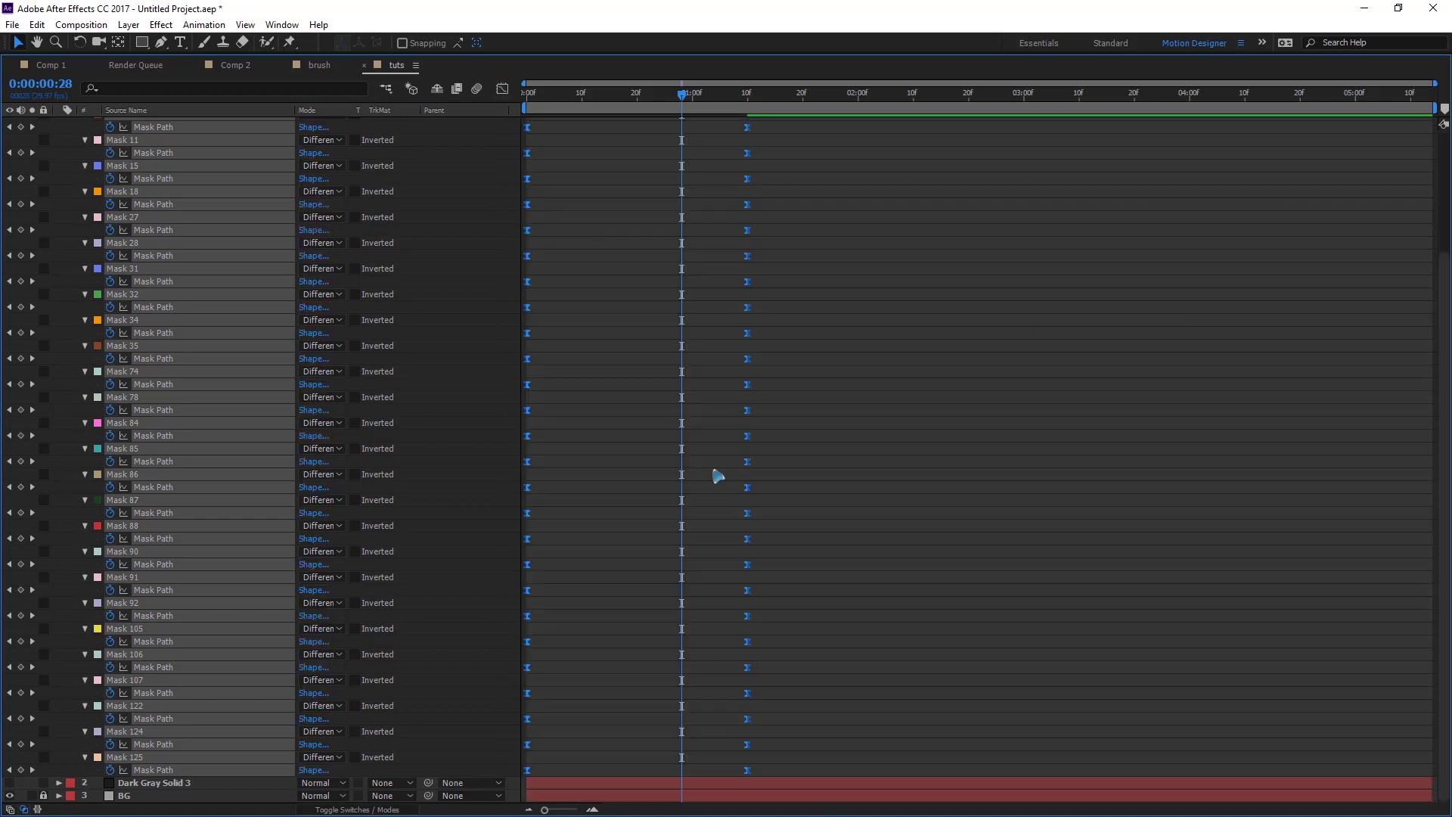
pyautogui.press('`')
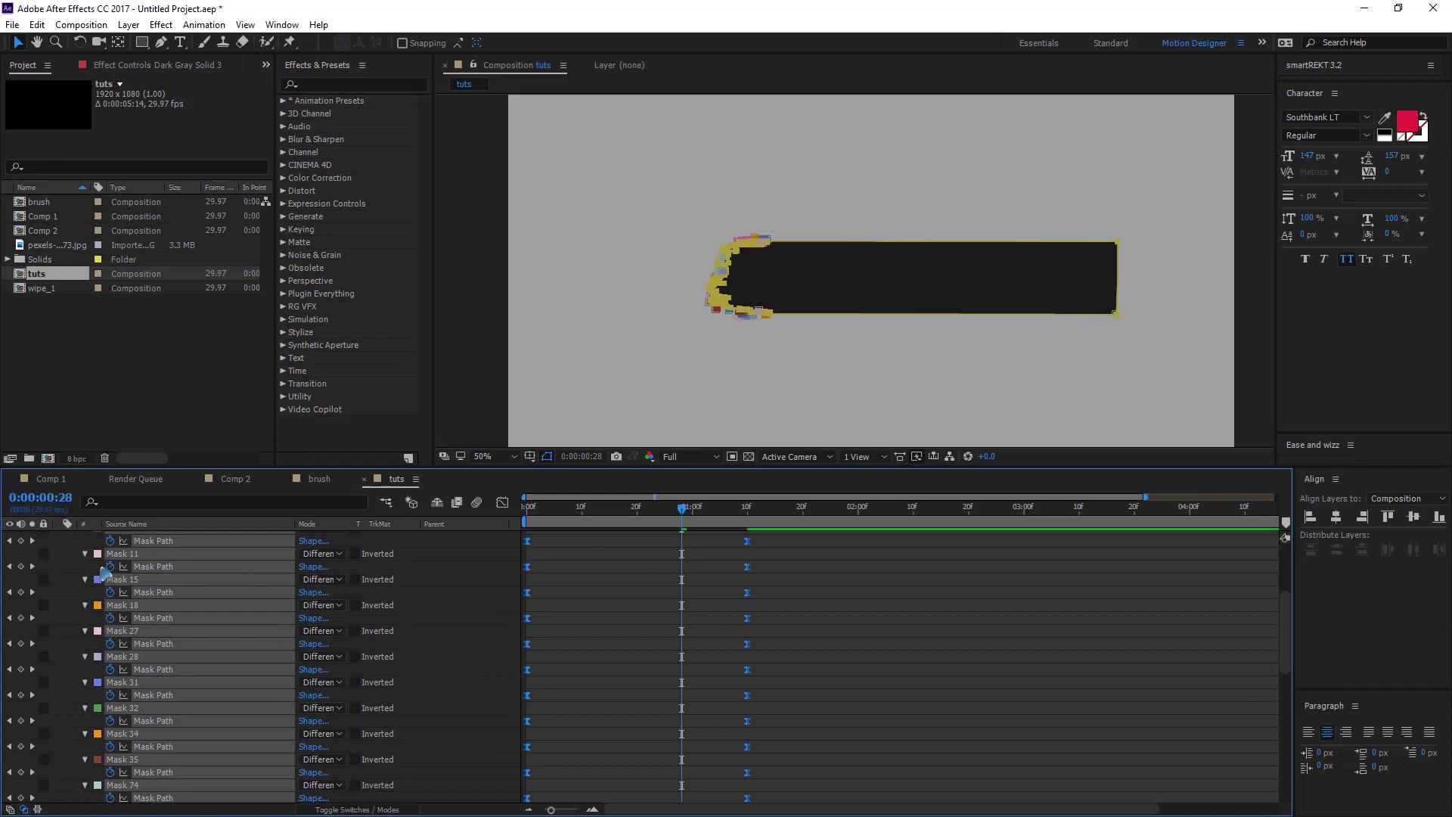
# Show the lower Dark Gray Solid 3, set its TrkMat to Alpha Matte 'Dark Gray Solid 3', preview to 1:18.
pyautogui.scroll(4, 75, 565)
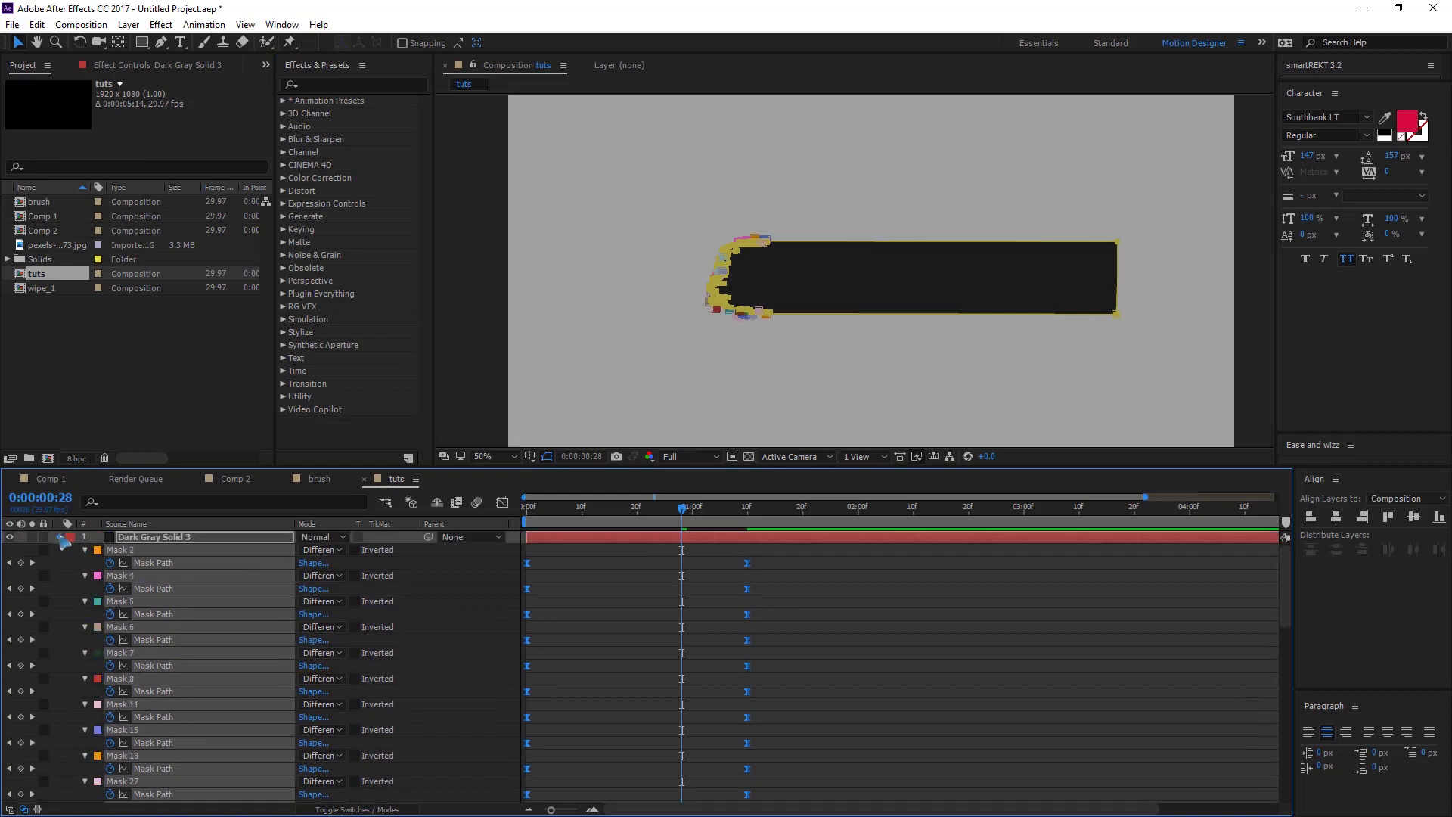
pyautogui.click(60, 538)
pyautogui.press('space')
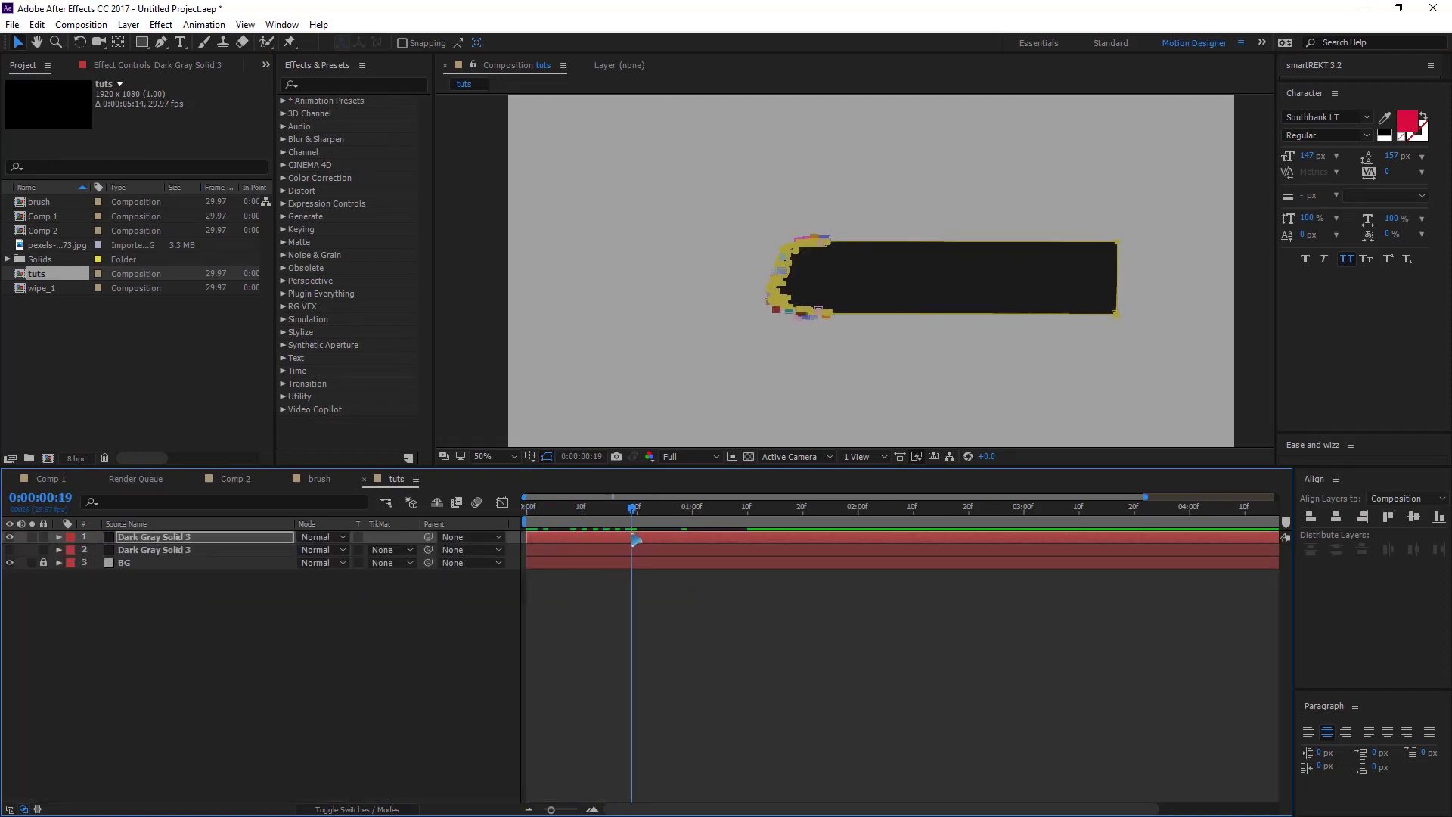
pyautogui.click(168, 632)
pyautogui.click(151, 550)
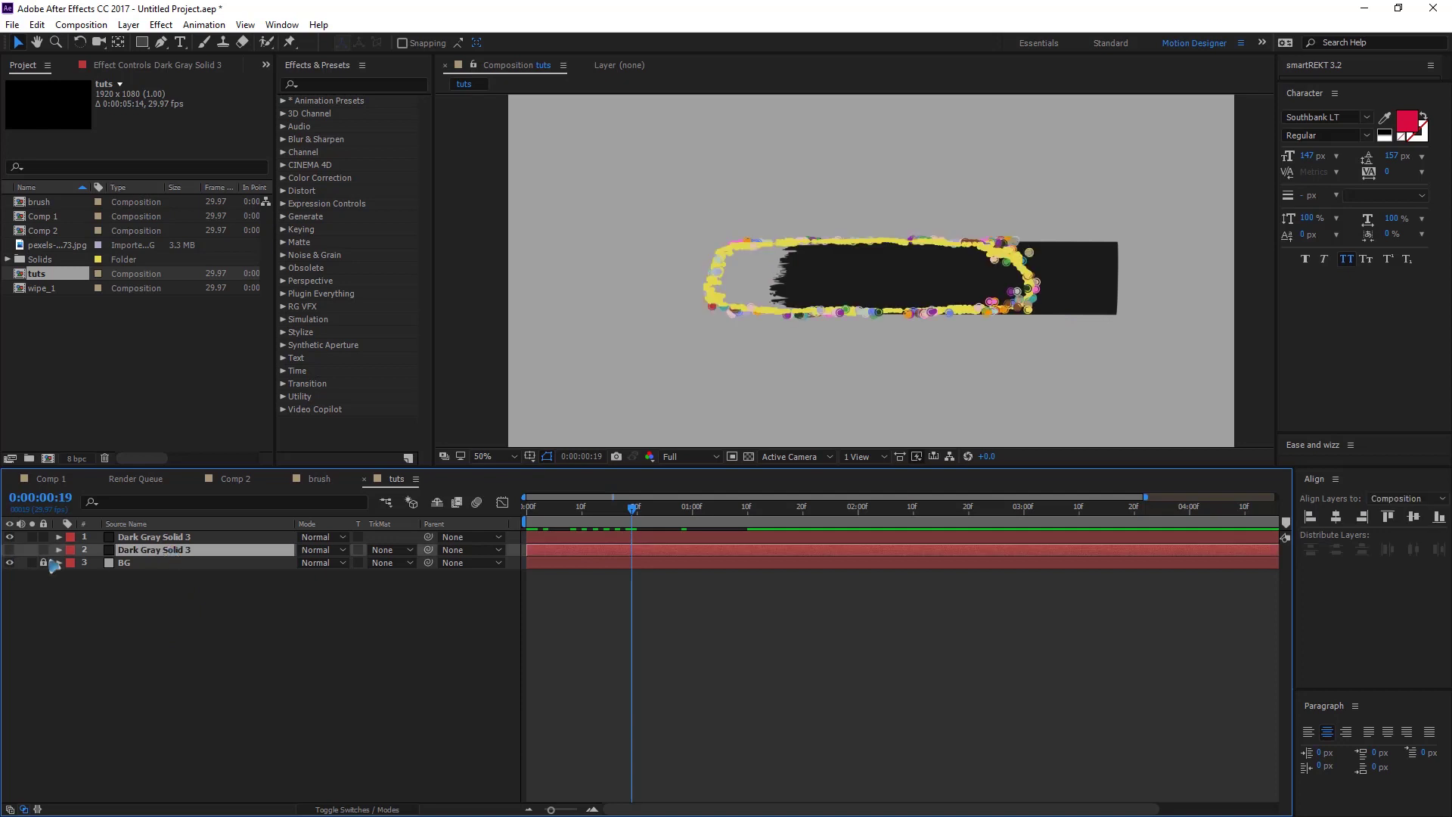
pyautogui.click(10, 550)
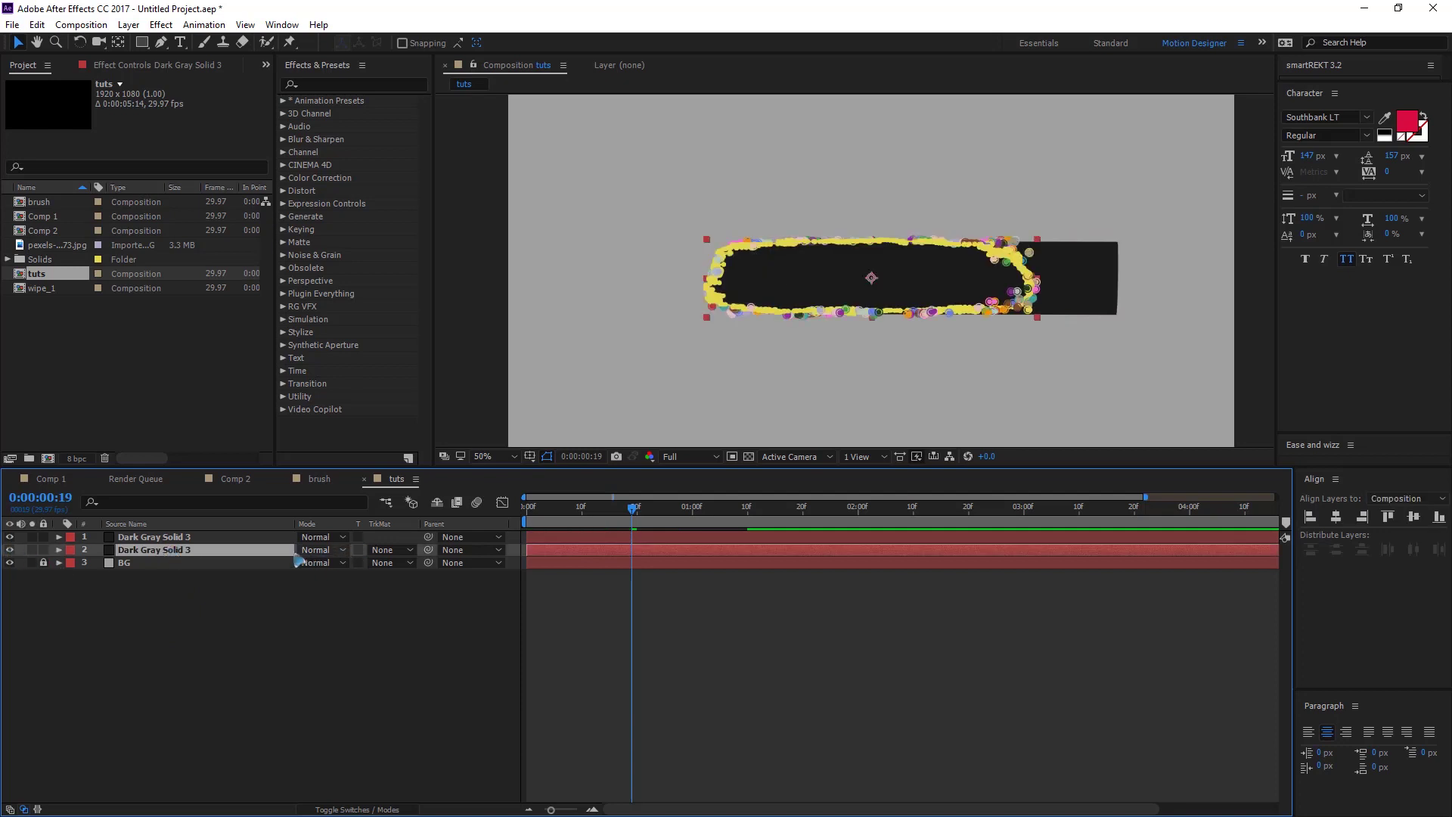
pyautogui.click(384, 550)
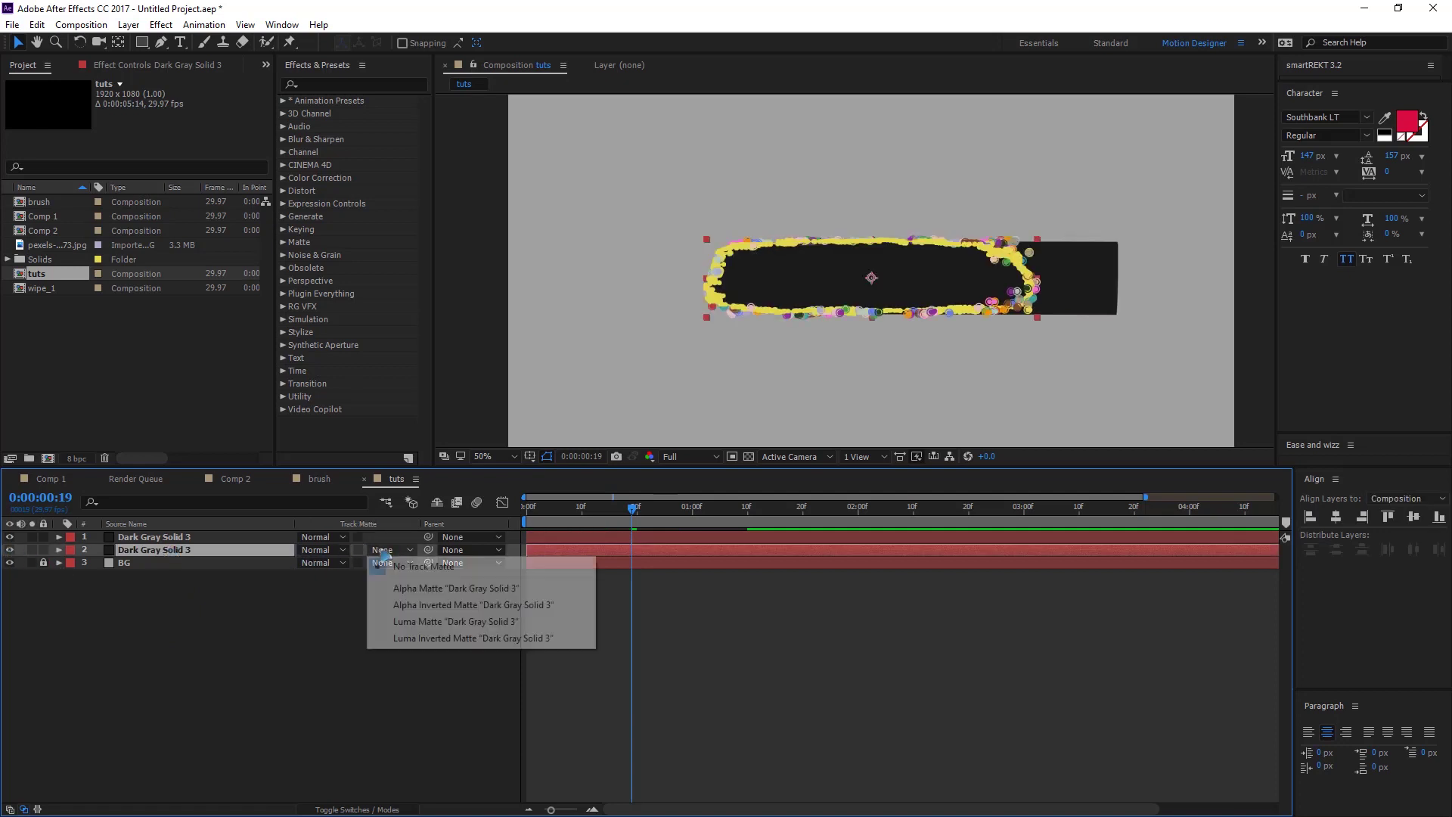
pyautogui.click(435, 589)
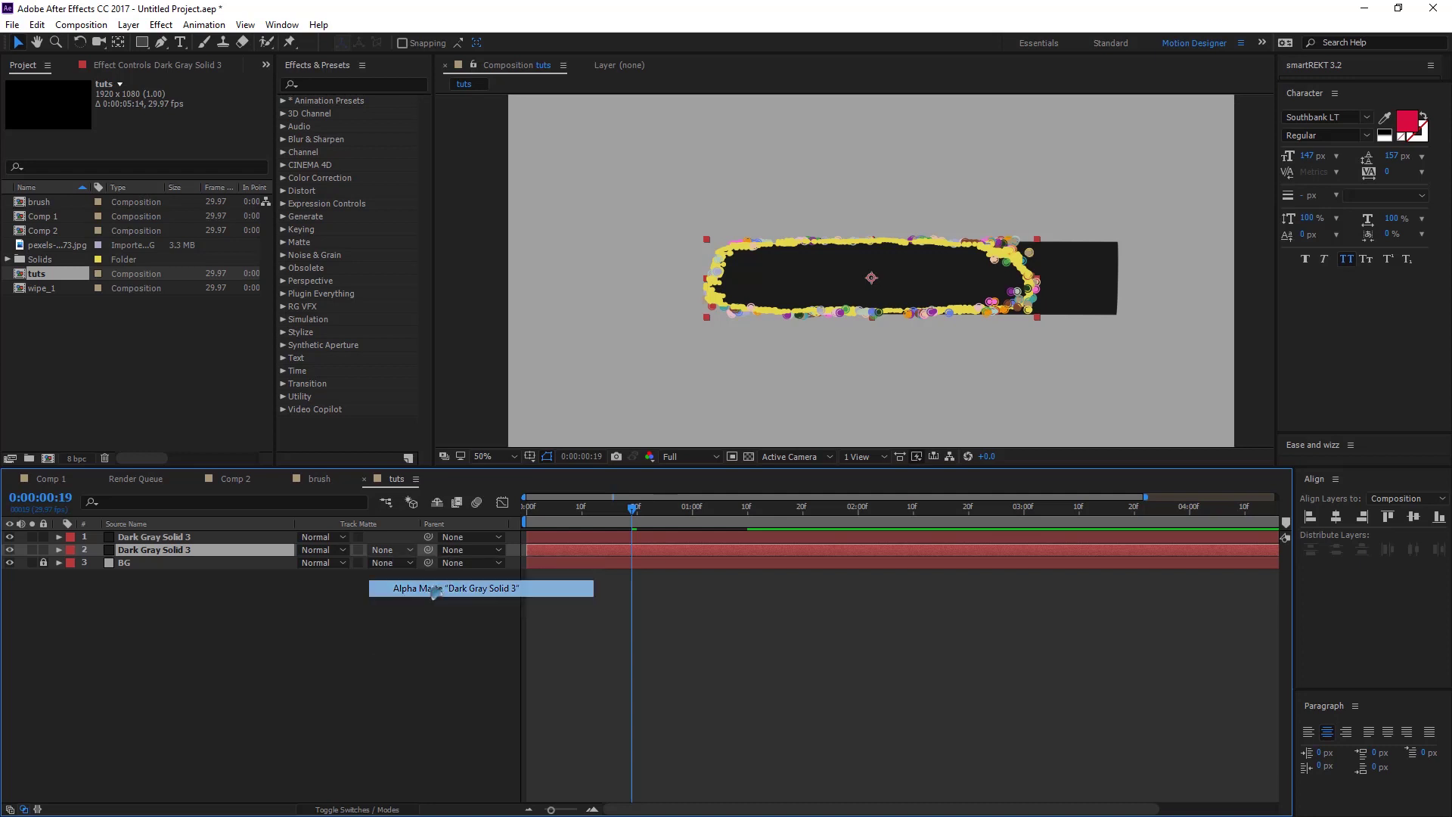
pyautogui.click(801, 644)
pyautogui.press('space')
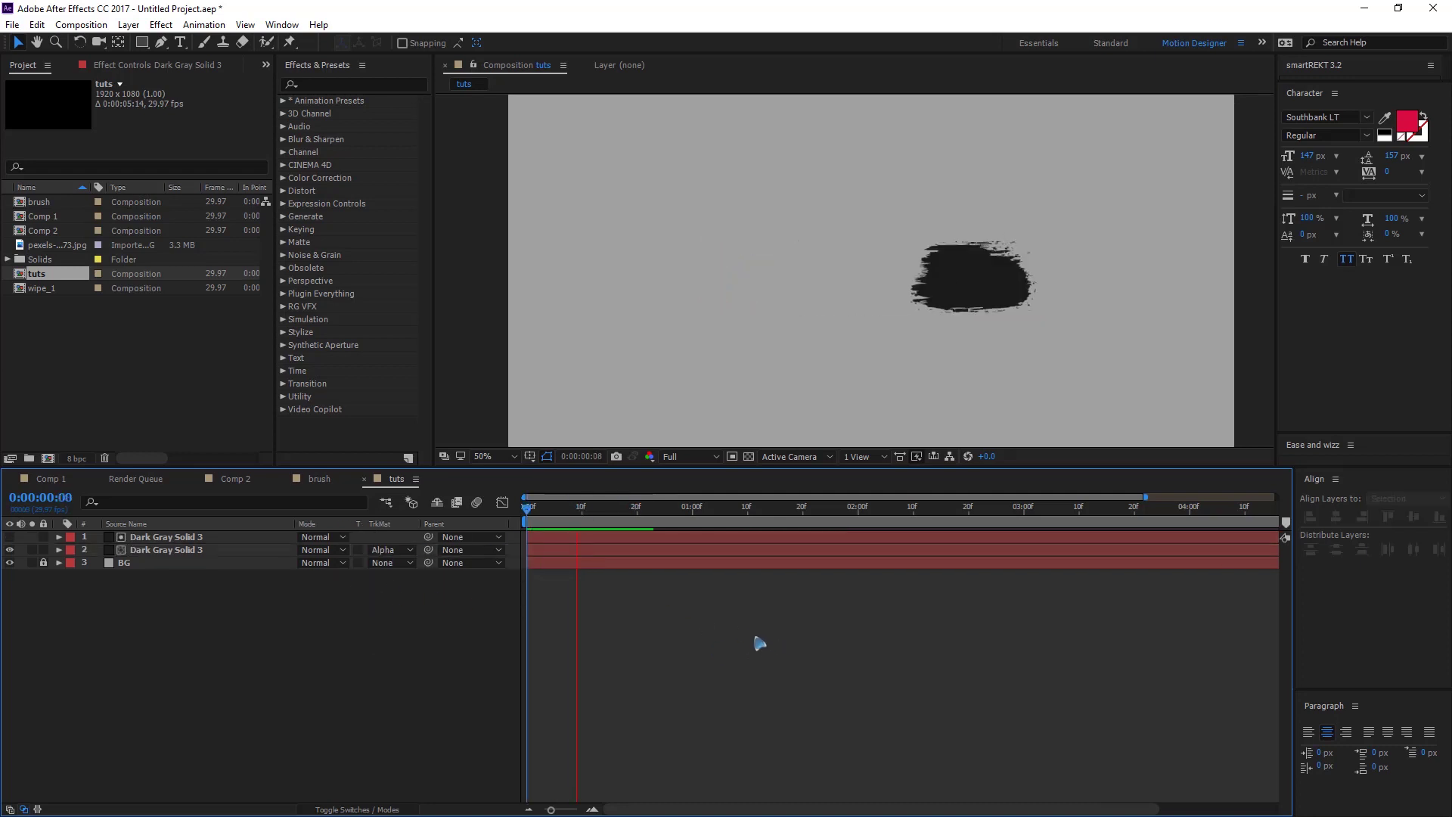
pyautogui.moveTo(636, 510); pyautogui.dragTo(792, 539)
# Pre-compose both Dark Gray Solid 3 layers into a nested comp named 'b' and enlarge the viewer.
pyautogui.click(181, 550)
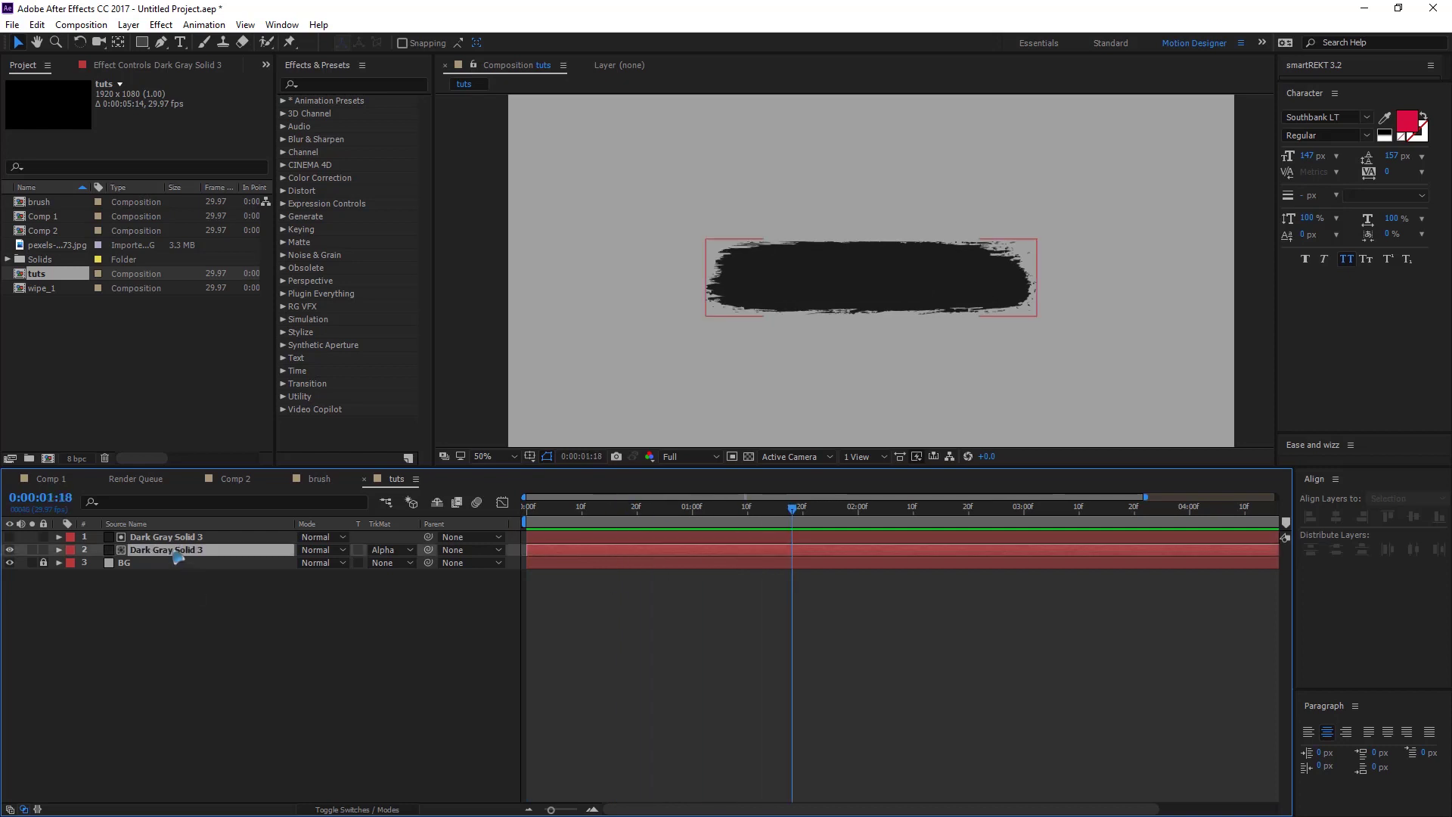
pyautogui.keyDown('shift'); pyautogui.click(163, 538); pyautogui.keyUp('shift')
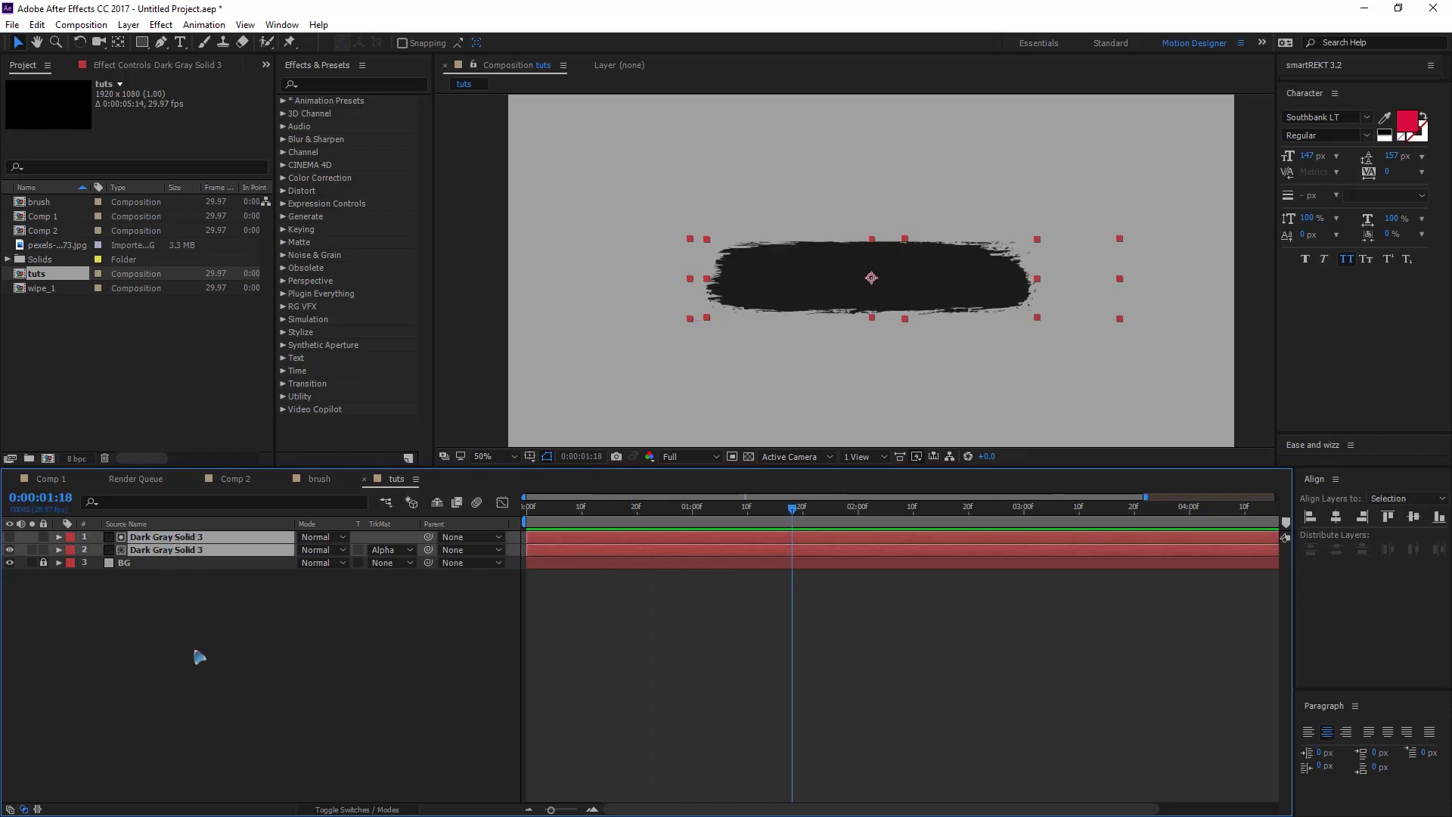
pyautogui.rightClick(195, 557)
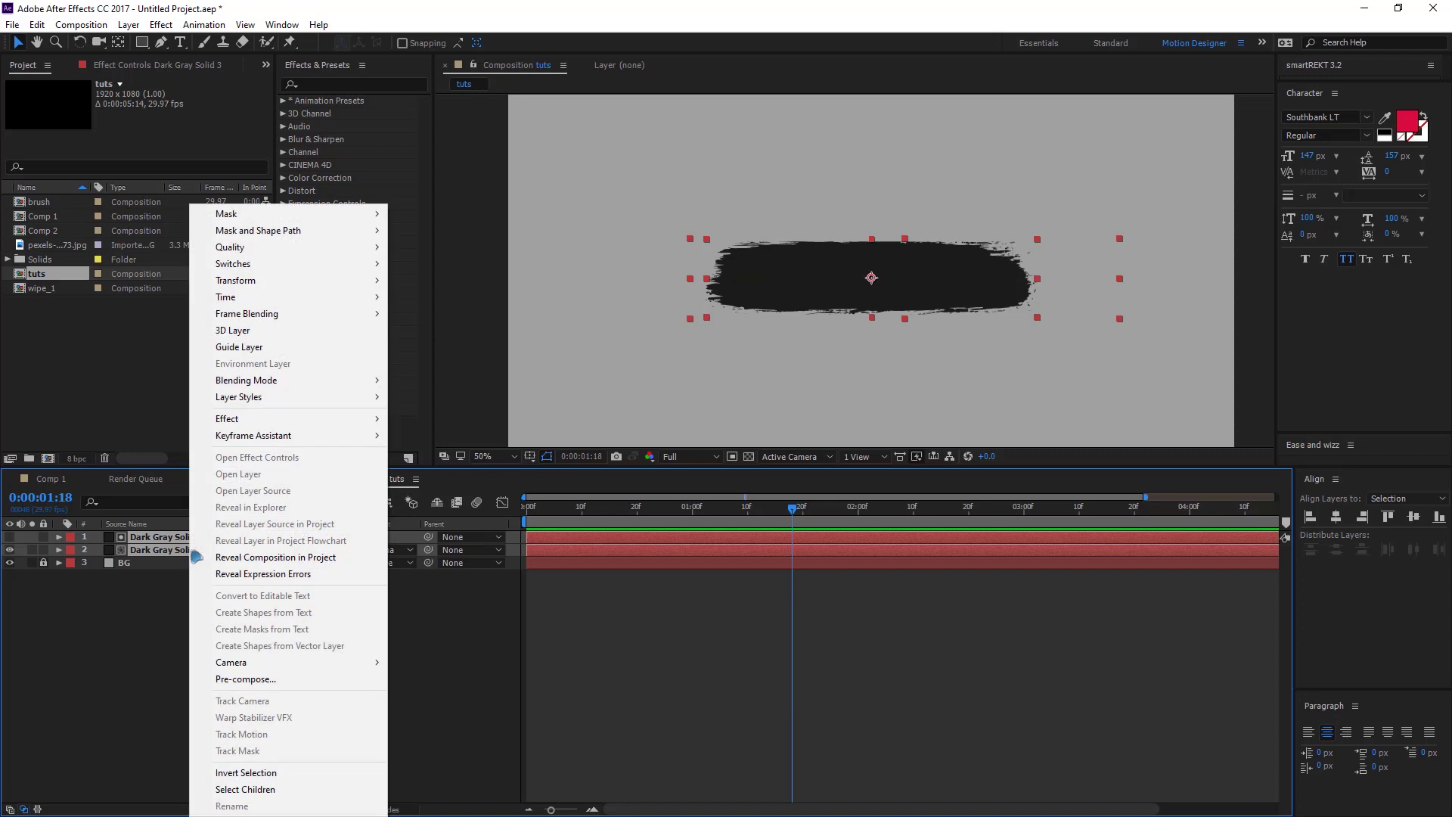
pyautogui.click(295, 679)
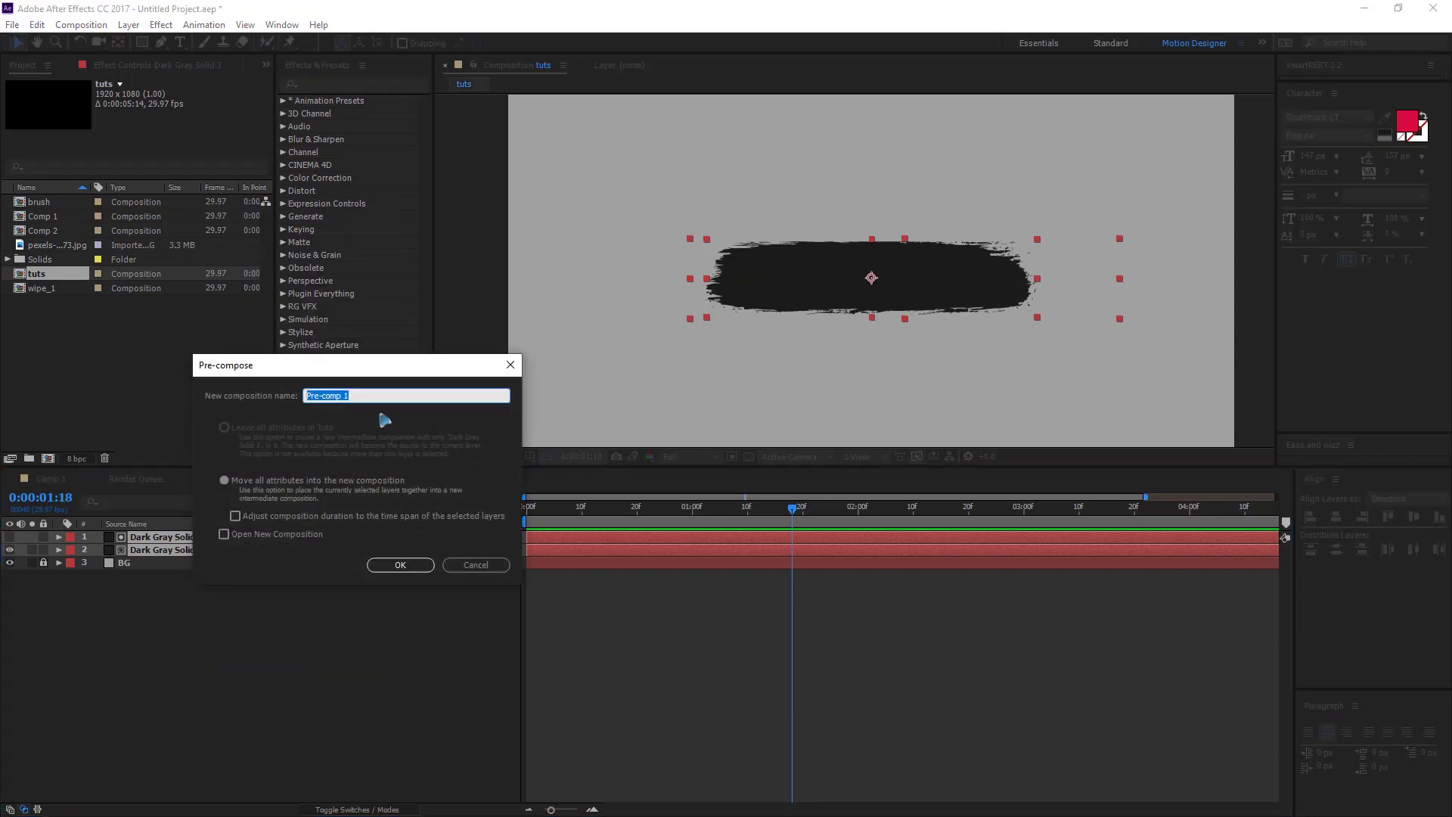
pyautogui.write('b')
pyautogui.press('Return')
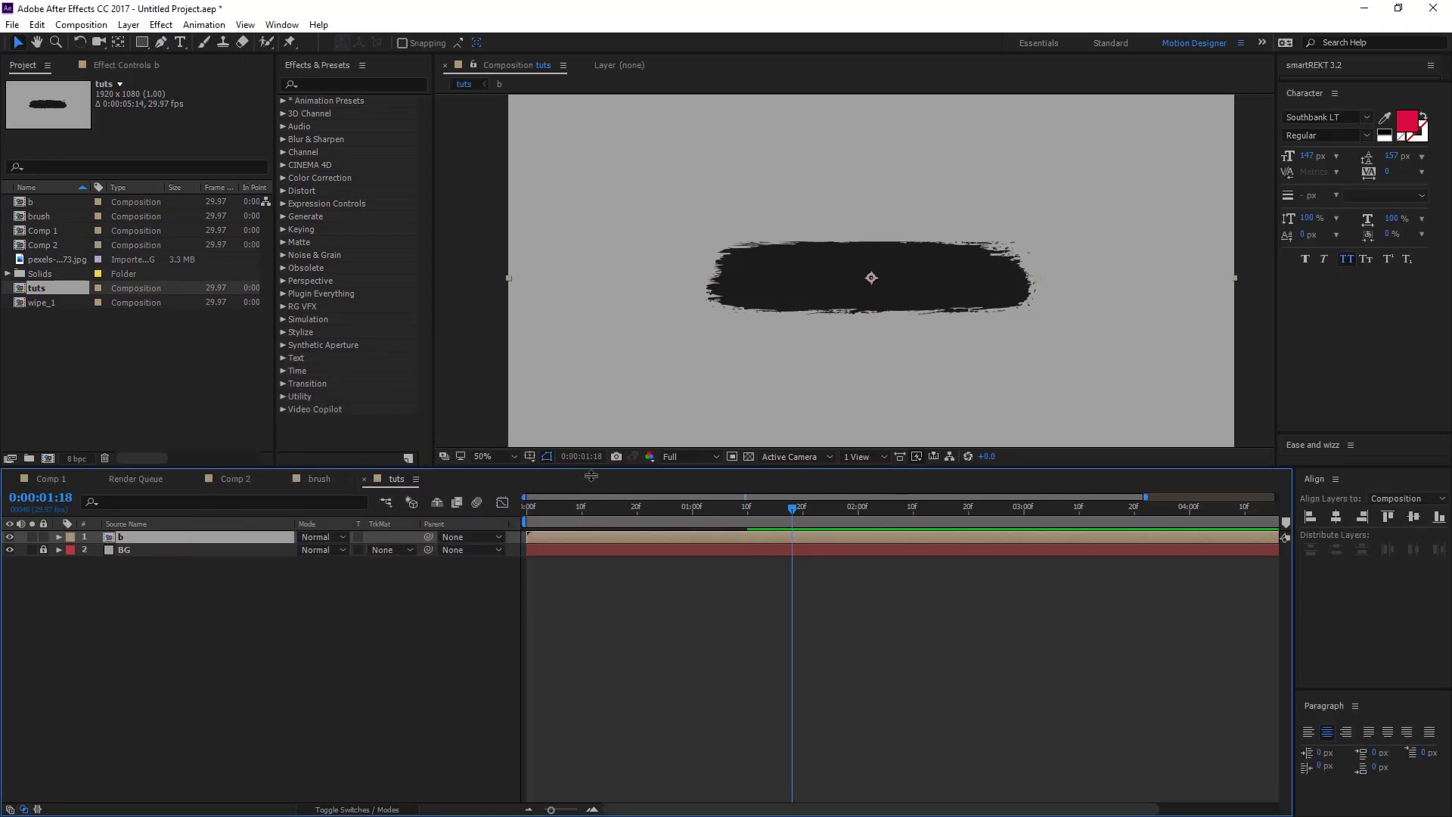
pyautogui.moveTo(591, 475); pyautogui.dragTo(591, 512)
pyautogui.click(351, 647)
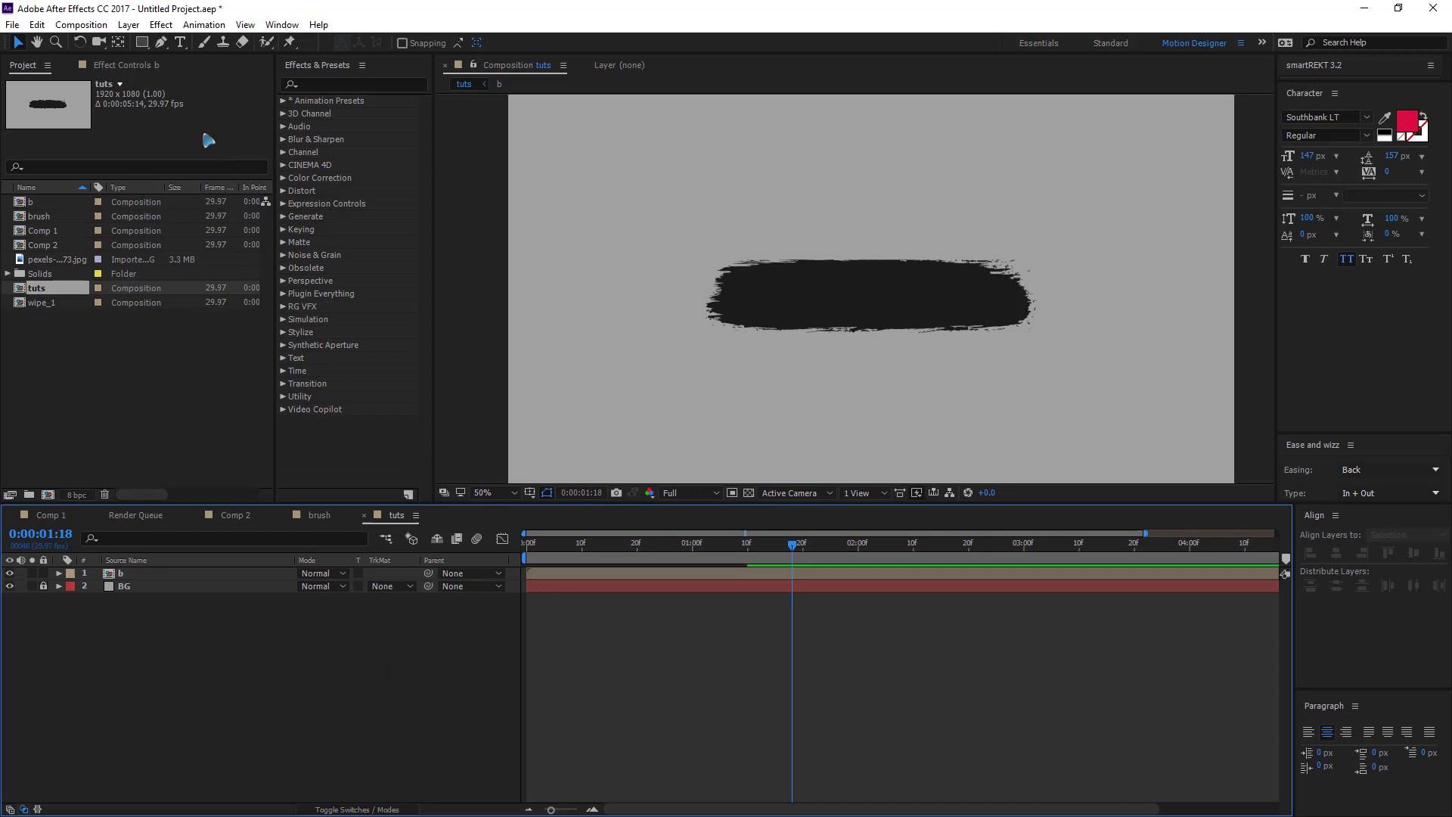
# Type red 'BRUSH' text and drag it onto the centre of the dark stroke.
pyautogui.click(180, 42)
pyautogui.click(785, 310)
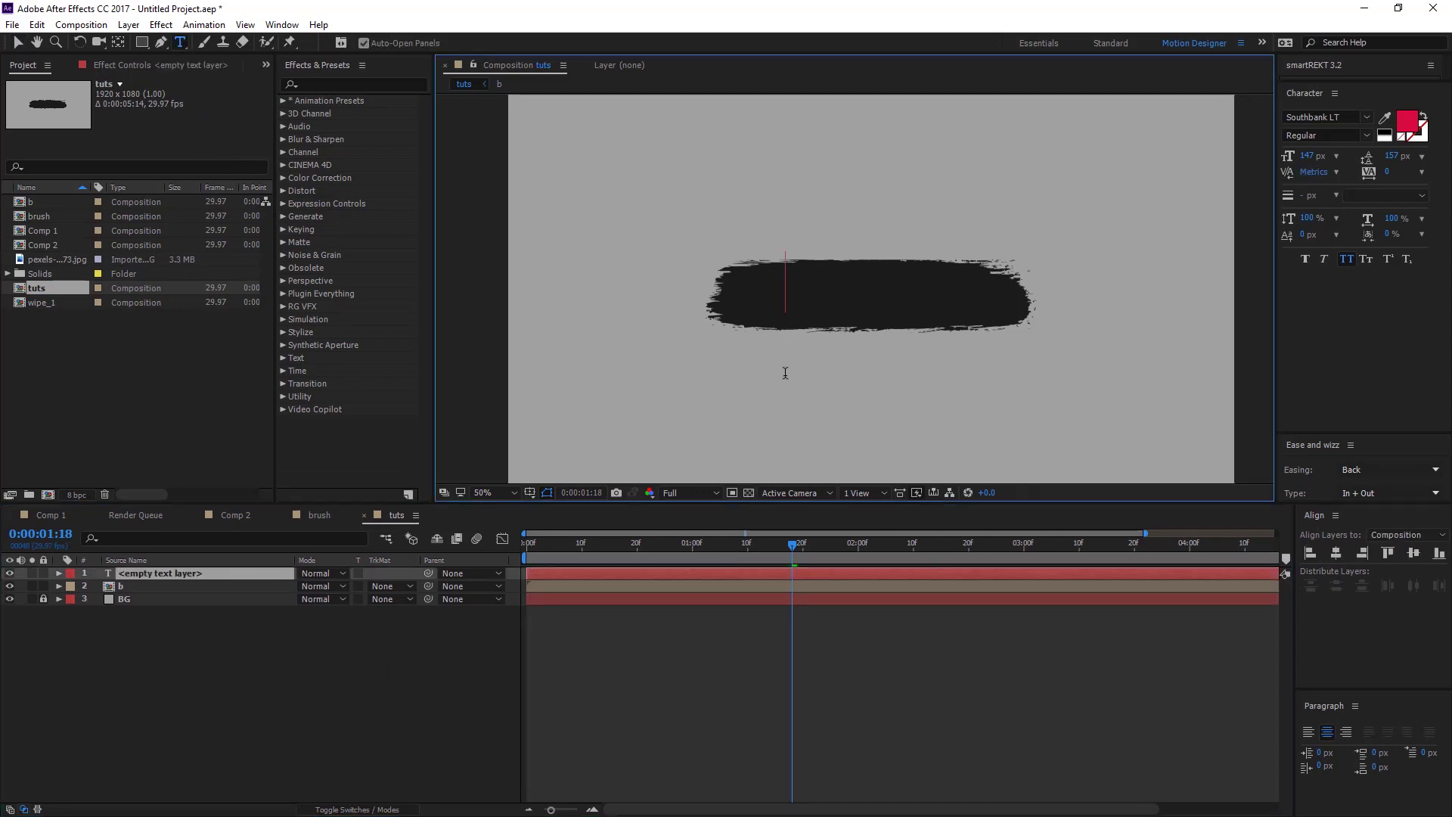
pyautogui.write('brush')
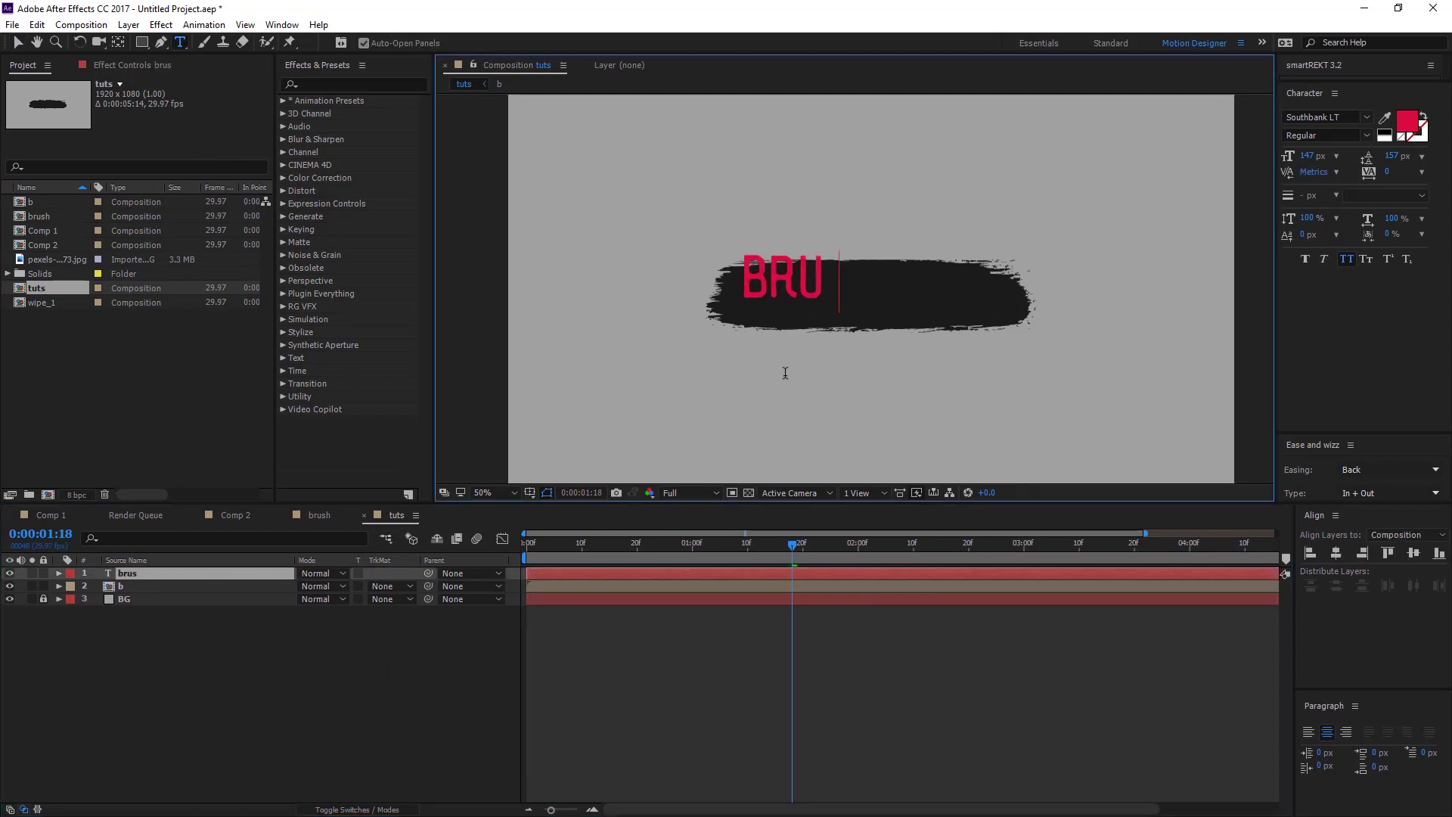
pyautogui.click(17, 42)
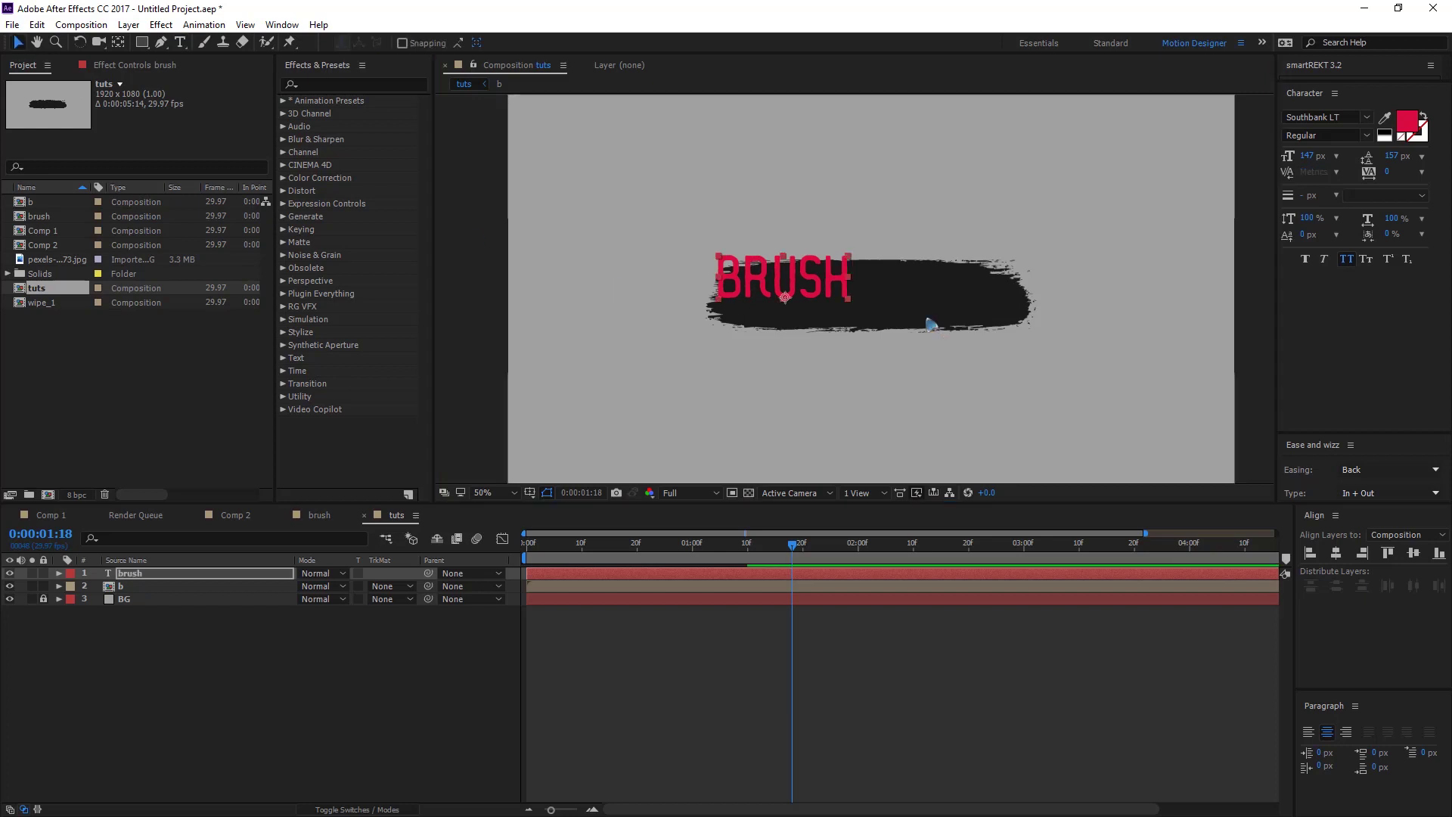
pyautogui.moveTo(829, 287); pyautogui.dragTo(906, 301)
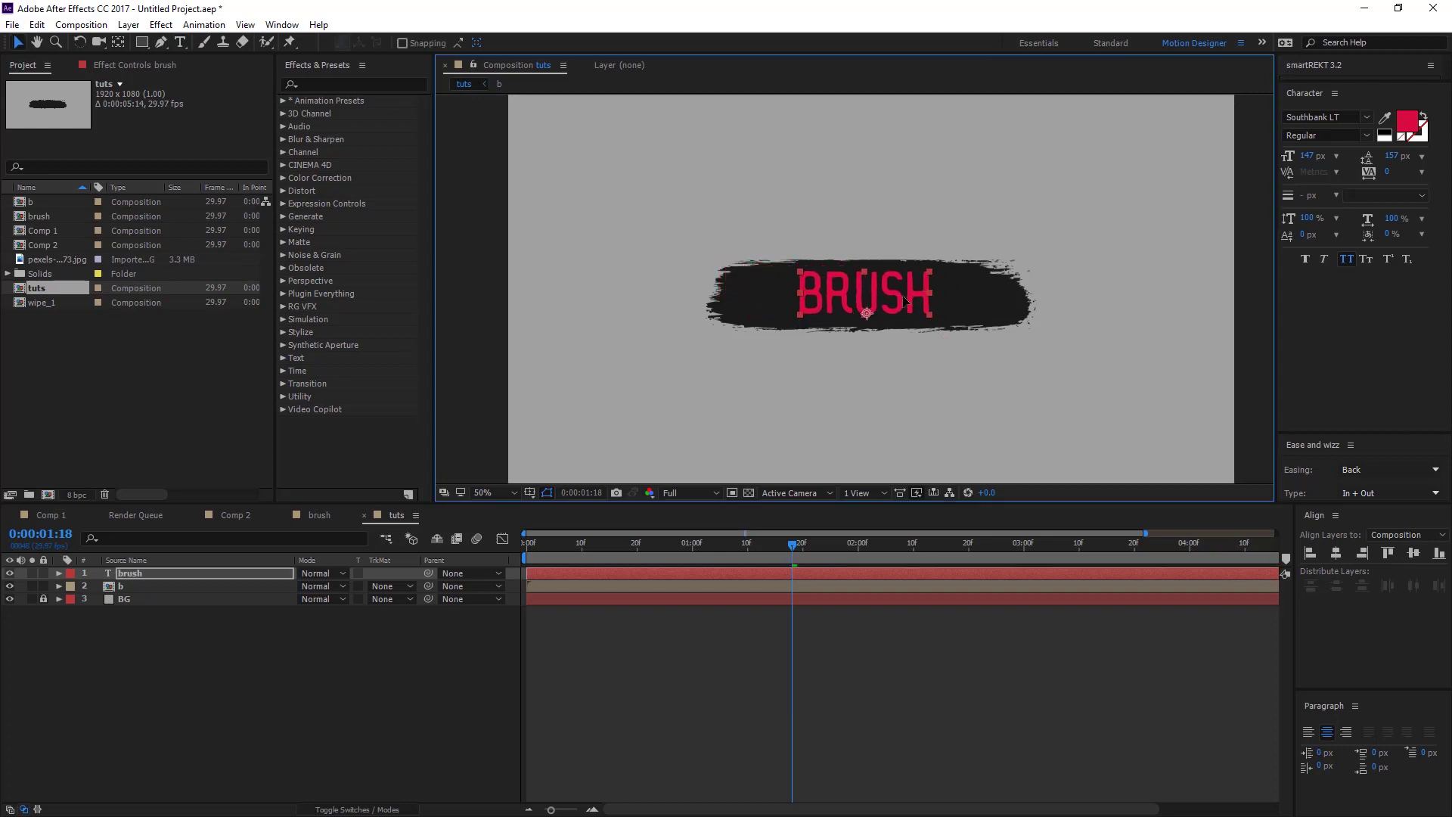
pyautogui.click(182, 677)
pyautogui.click(140, 588)
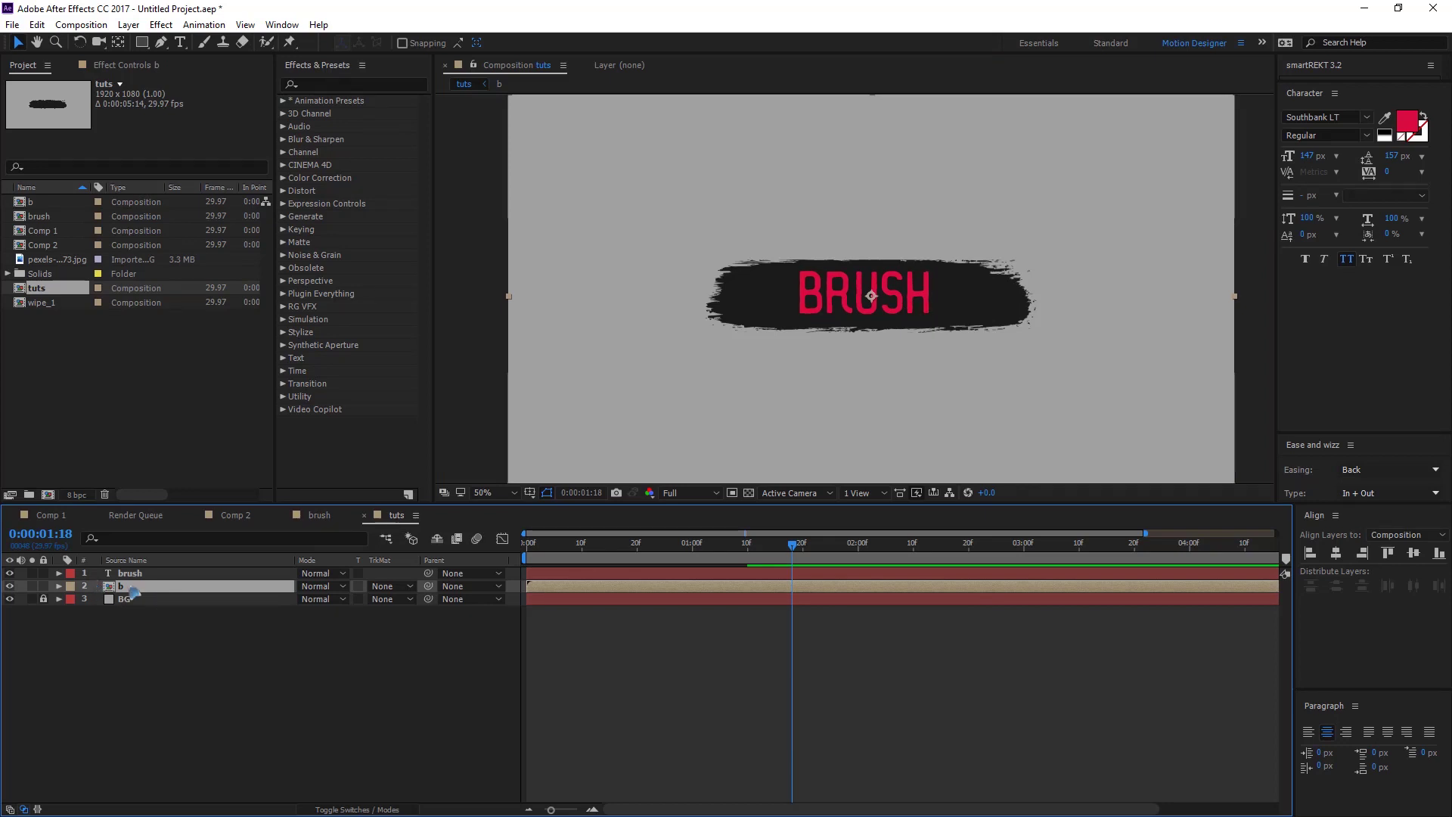
# Duplicate layer b and use the top copy as the BRUSH text's Alpha Matte.
pyautogui.hotkey('ctrl', 'd')
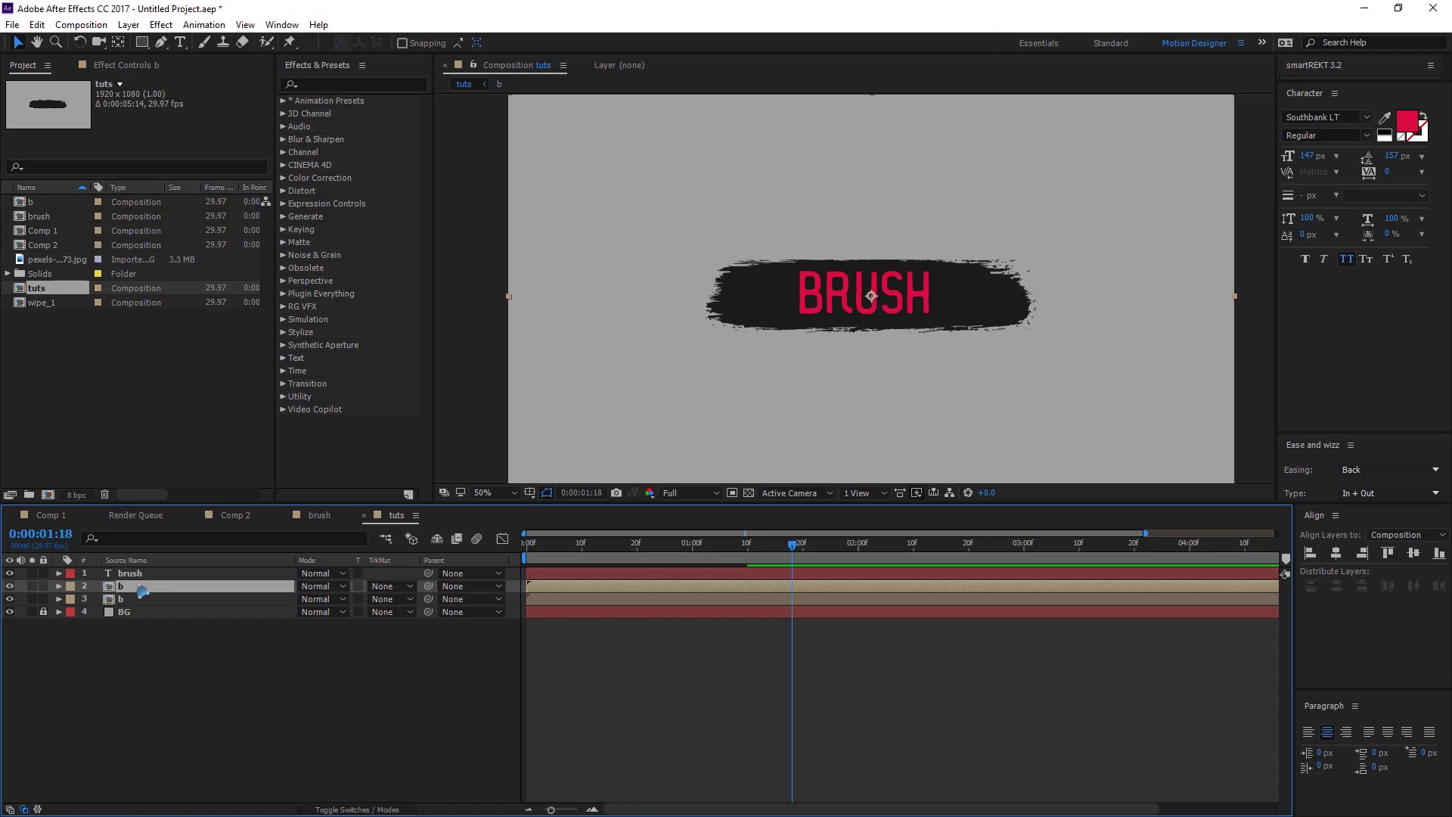
pyautogui.moveTo(142, 573); pyautogui.dragTo(151, 594)
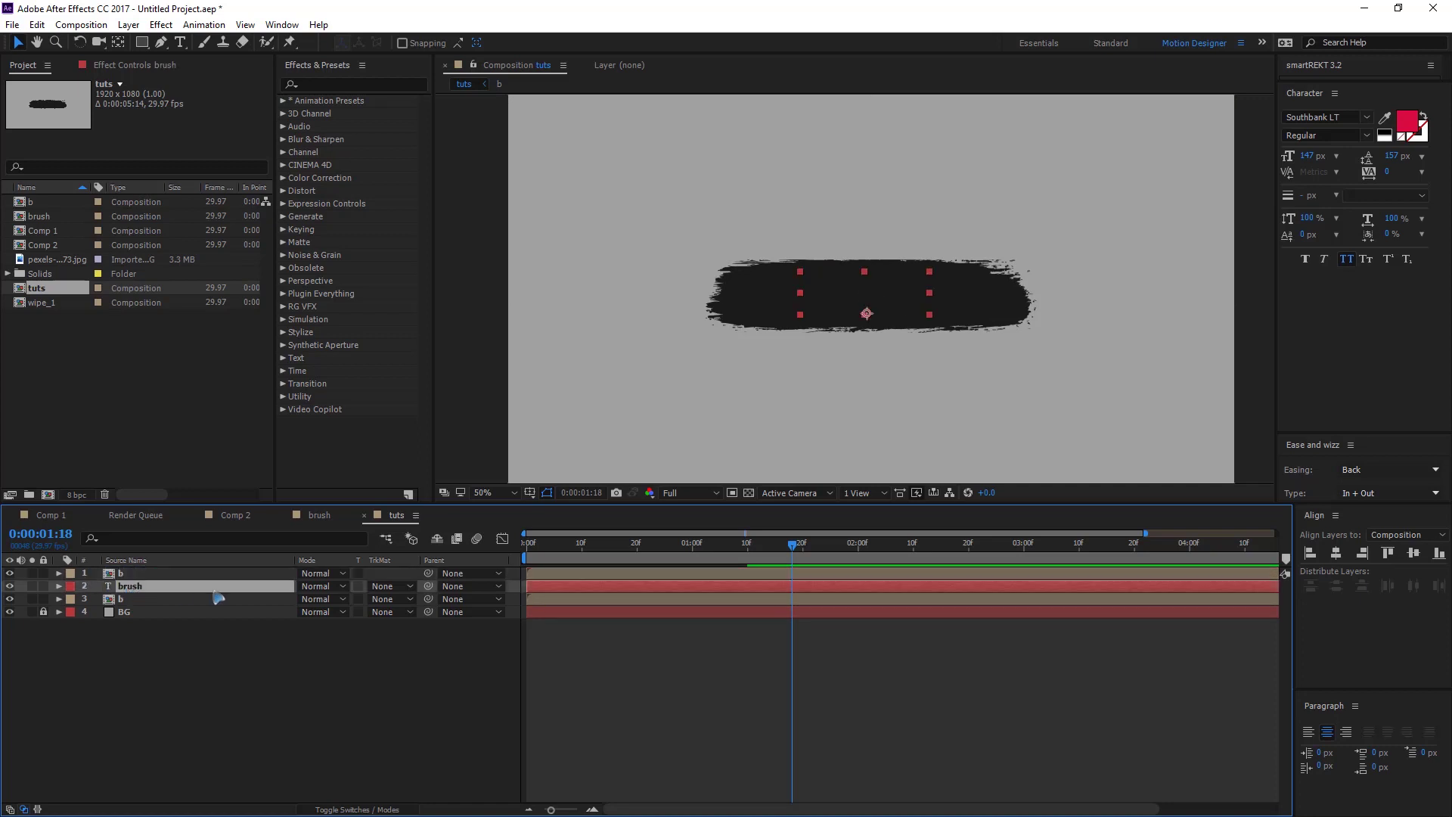
pyautogui.click(390, 586)
pyautogui.click(408, 625)
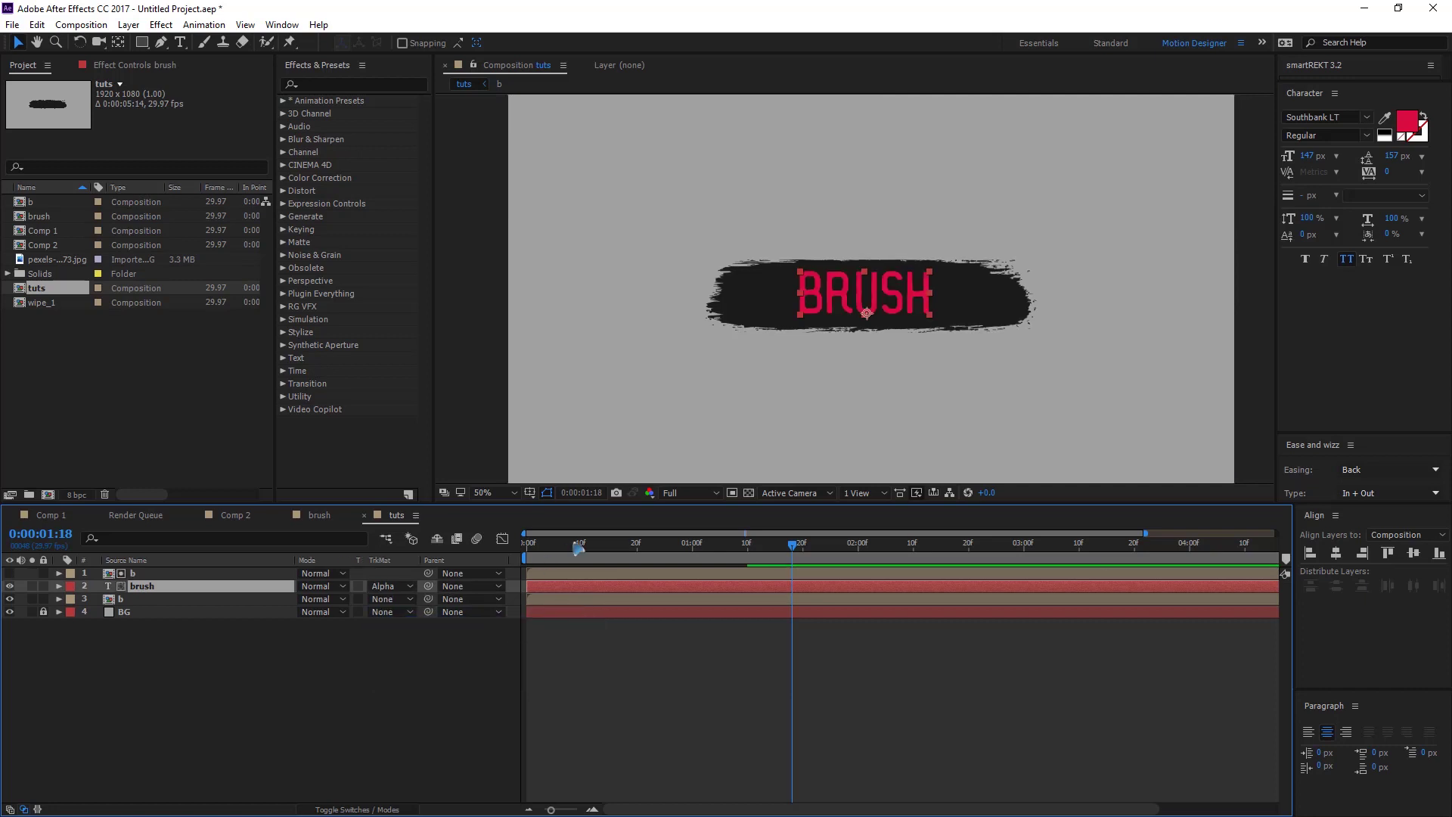
pyautogui.moveTo(579, 550)
pyautogui.mouseDown()
pyautogui.moveTo(553, 571)
pyautogui.moveTo(620, 588)
pyautogui.mouseUp()
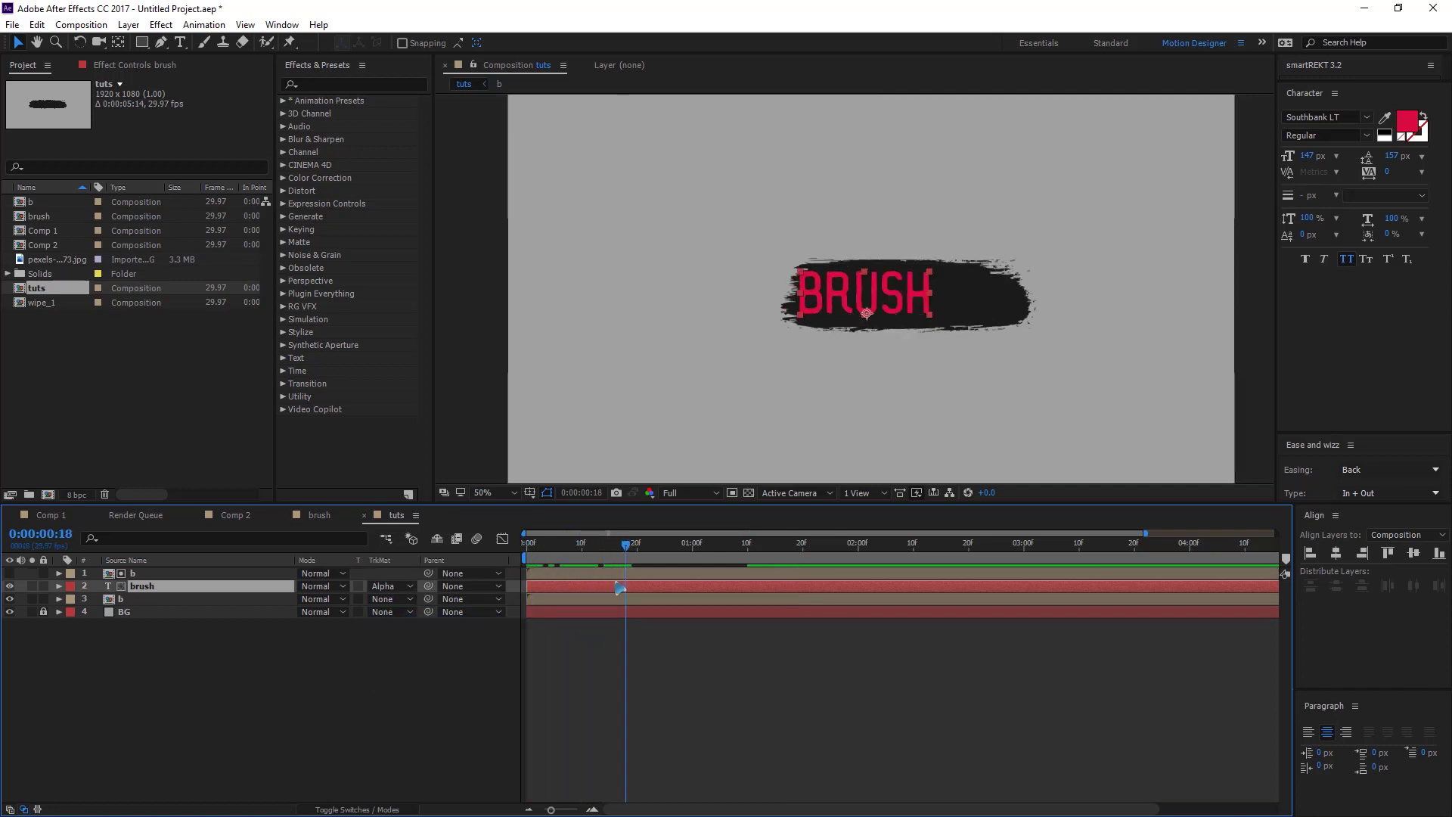
# Slide the top b layer about 4 frames later and preview the reveal up to 0:00:01:03.
pyautogui.click(181, 664)
pyautogui.click(162, 573)
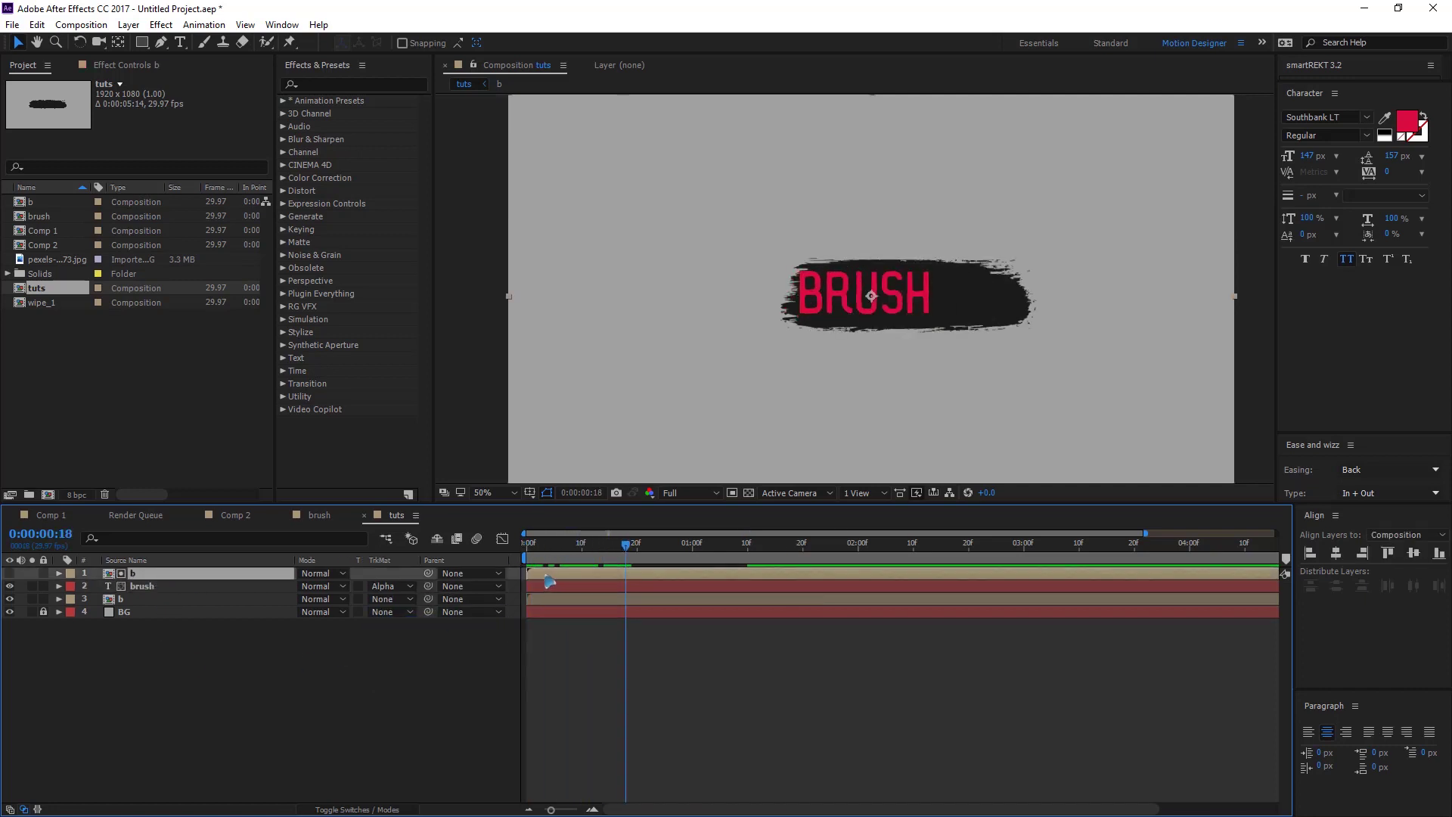
pyautogui.moveTo(547, 577); pyautogui.dragTo(400, 607)
pyautogui.press('space')
pyautogui.press('space')
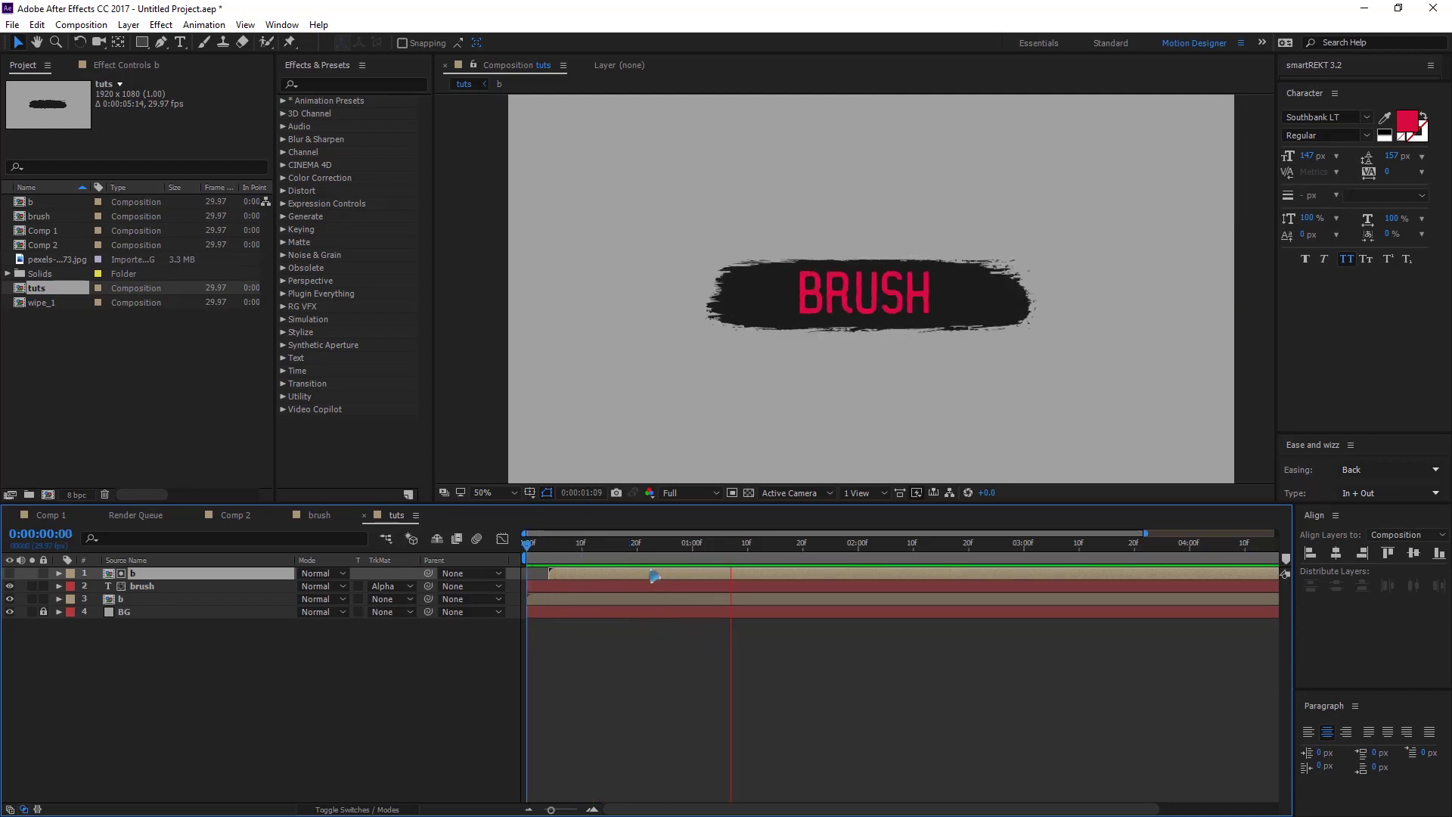
pyautogui.press('space')
pyautogui.moveTo(536, 573); pyautogui.dragTo(709, 595)
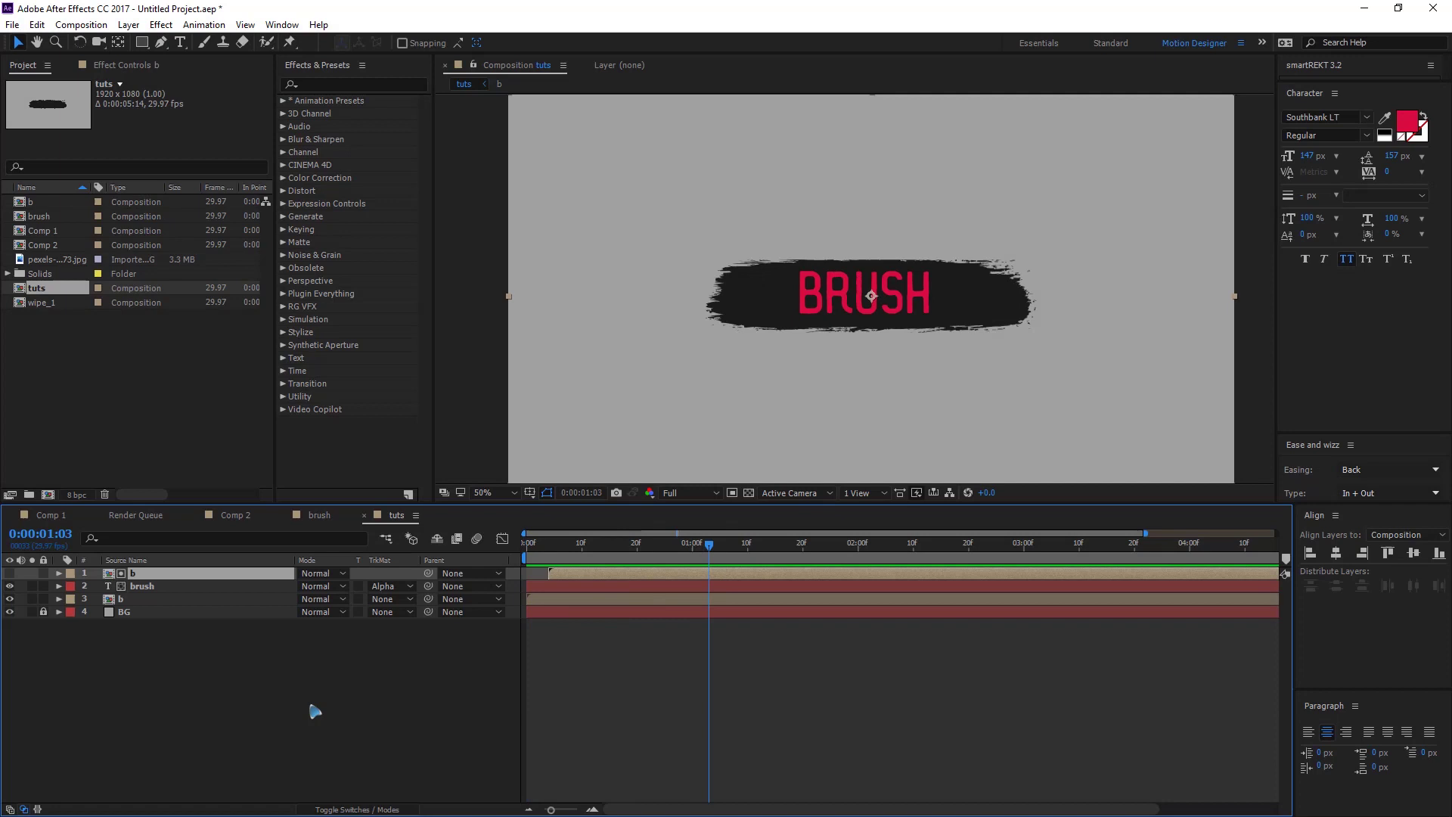
pyautogui.click(314, 711)
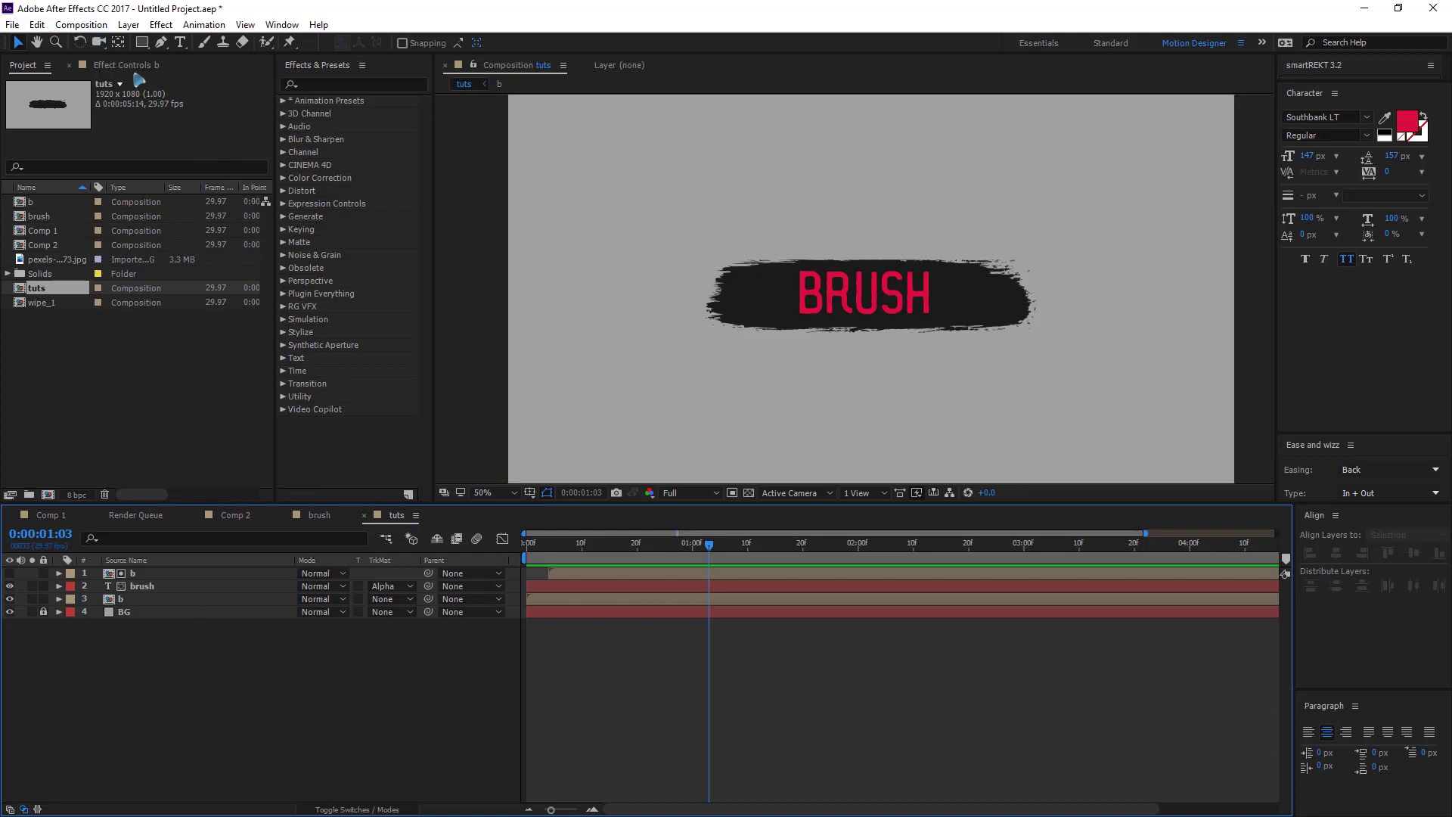
# Create Comp 3 and add the nested comp b to it as a layer.
pyautogui.click(81, 24)
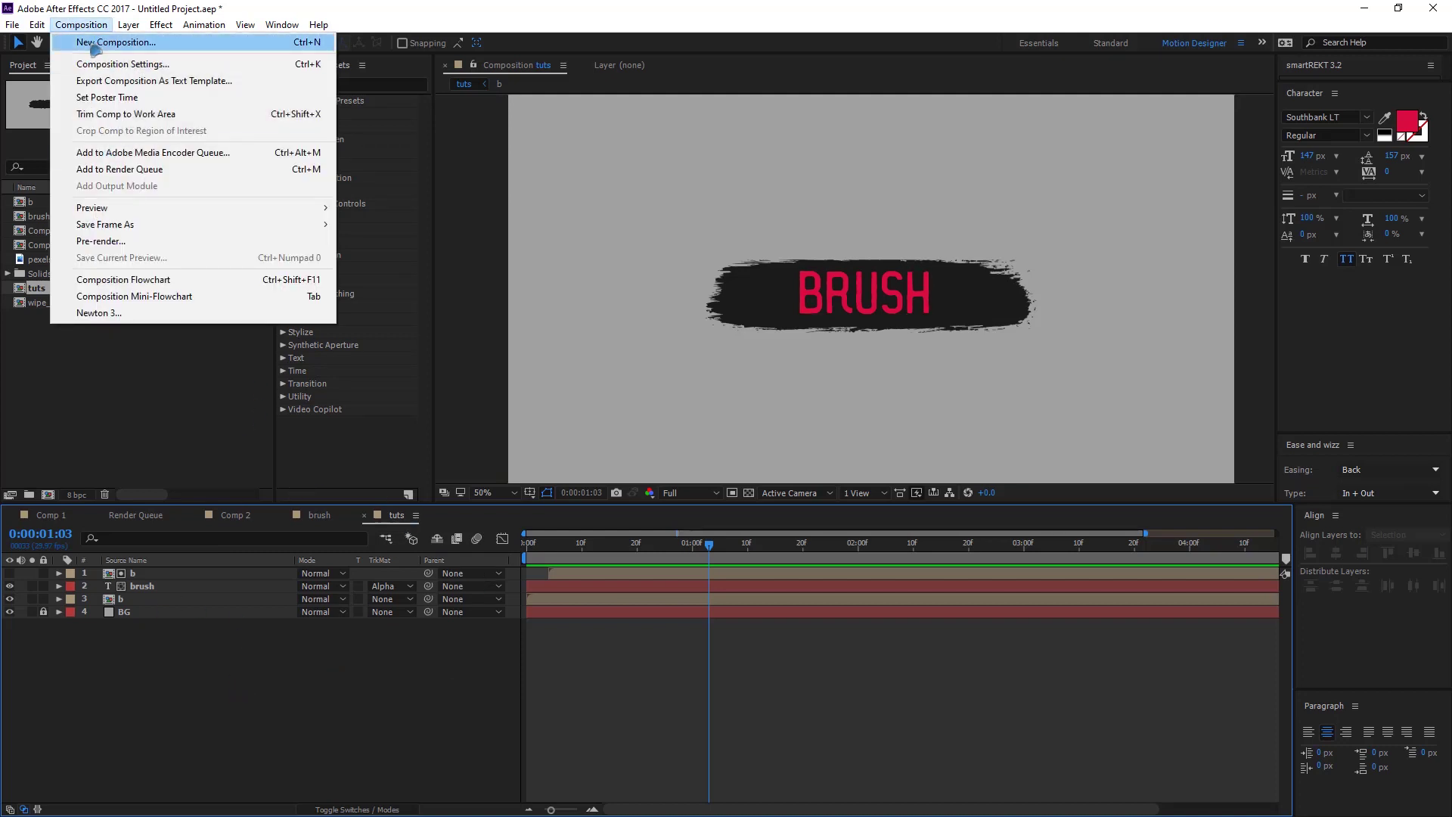
pyautogui.click(95, 39)
pyautogui.click(614, 627)
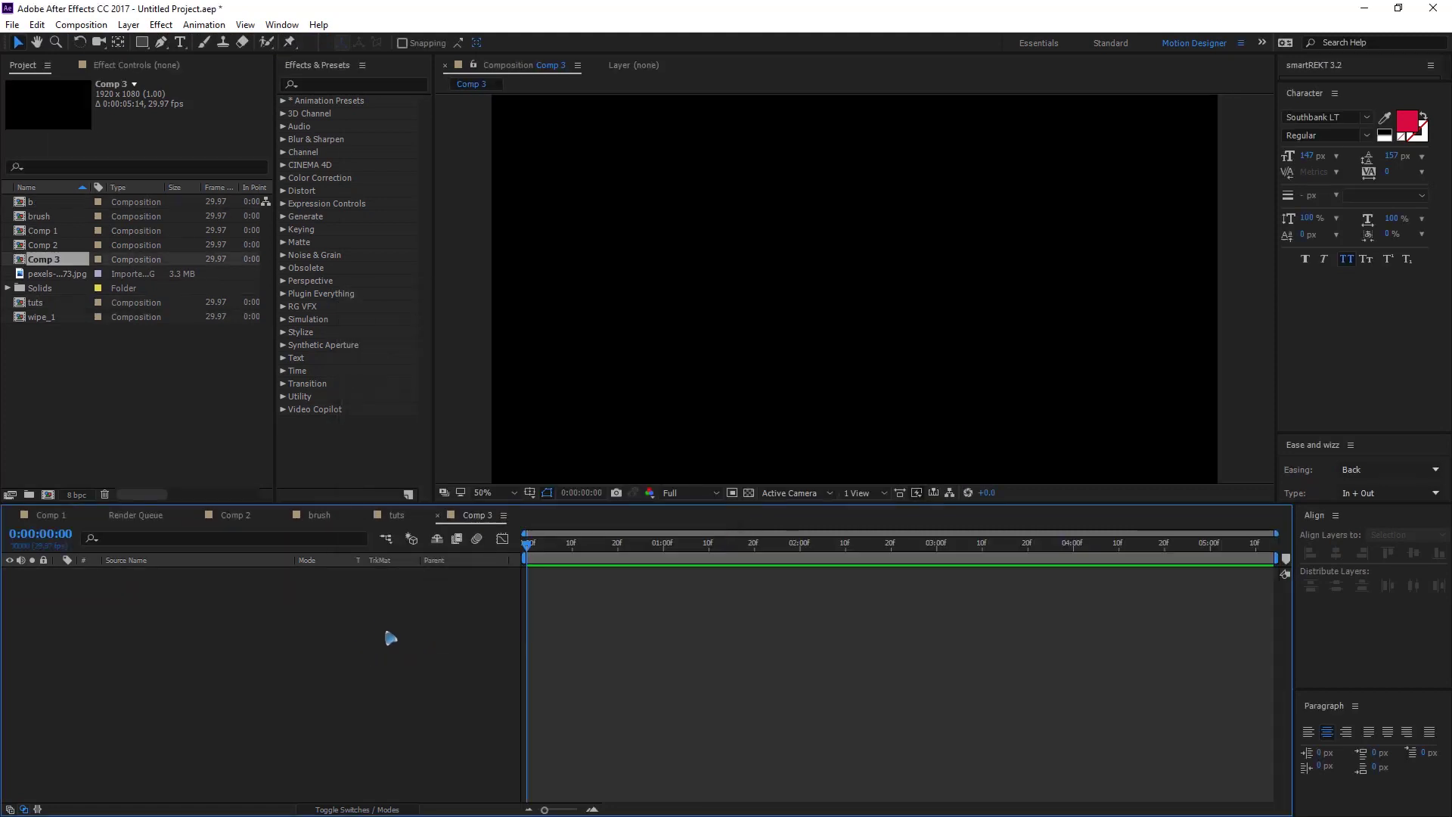
pyautogui.click(45, 207)
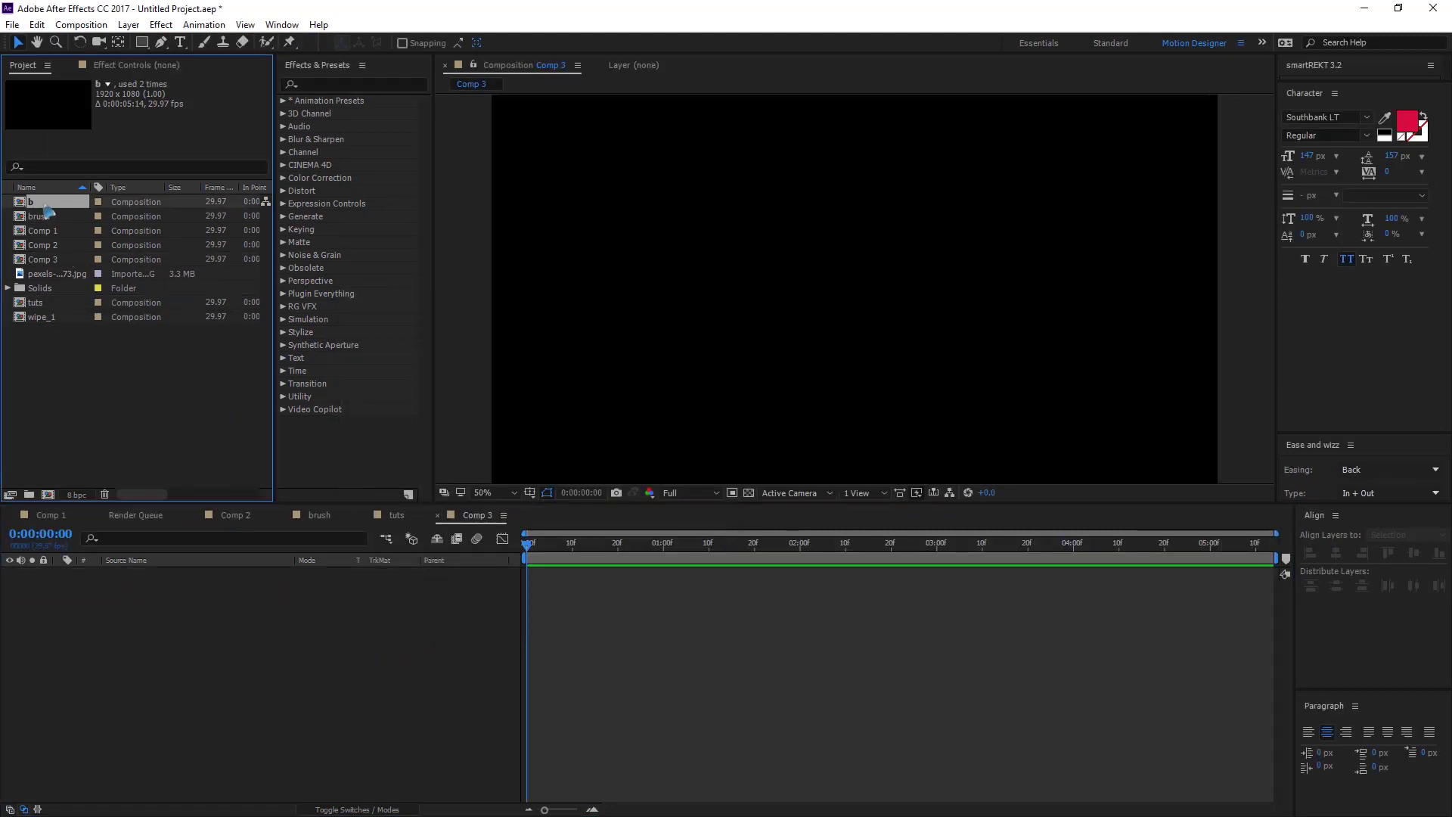
pyautogui.moveTo(63, 220); pyautogui.dragTo(247, 685)
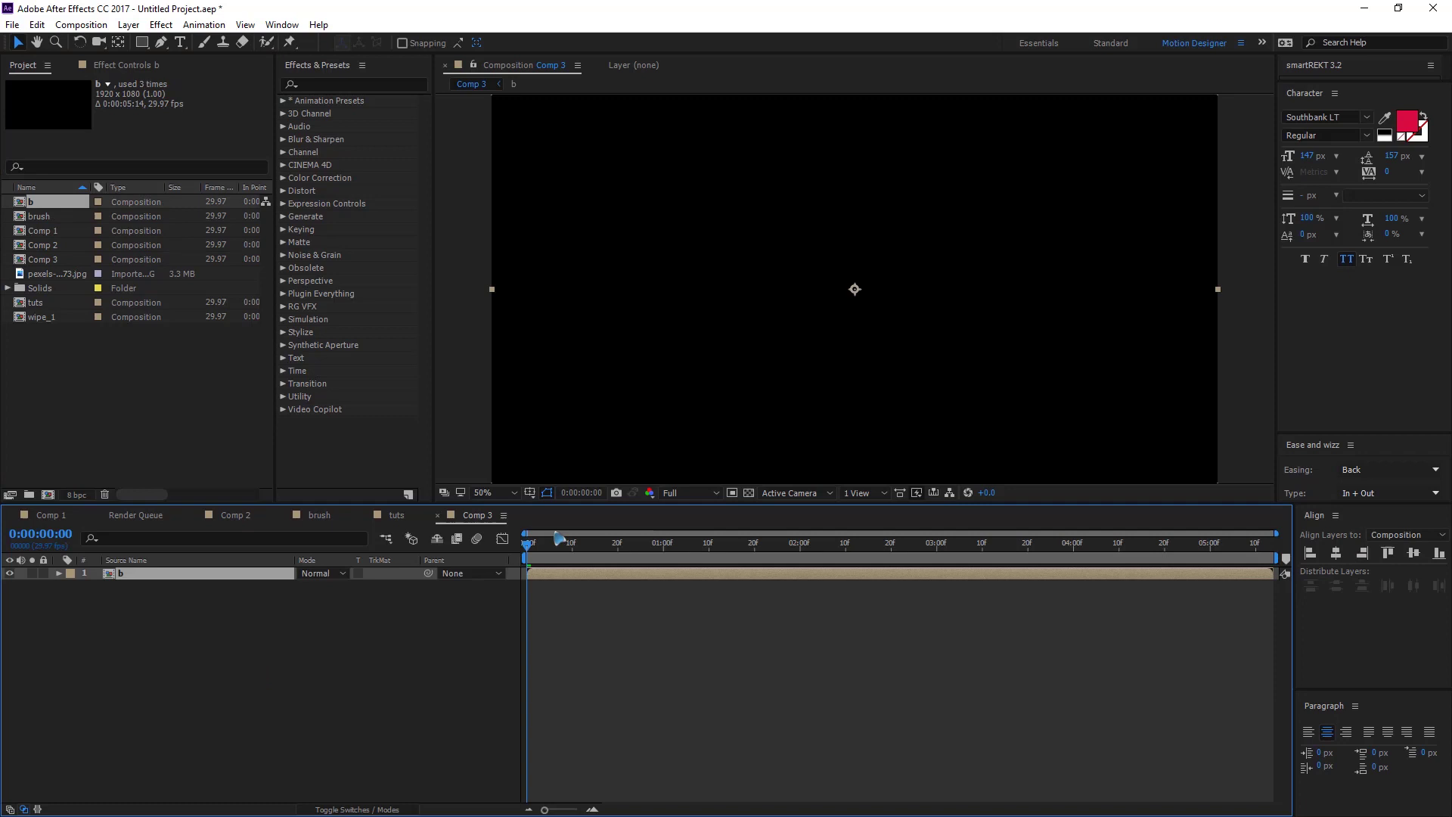
pyautogui.press('pagedown')
pyautogui.moveTo(561, 560)
pyautogui.mouseDown()
pyautogui.moveTo(706, 582)
pyautogui.moveTo(632, 593)
pyautogui.moveTo(727, 602)
pyautogui.mouseUp()
# Stretch the brush layer wider and taller, move it up, and duplicate it.
pyautogui.scroll(-1, 921, 326)
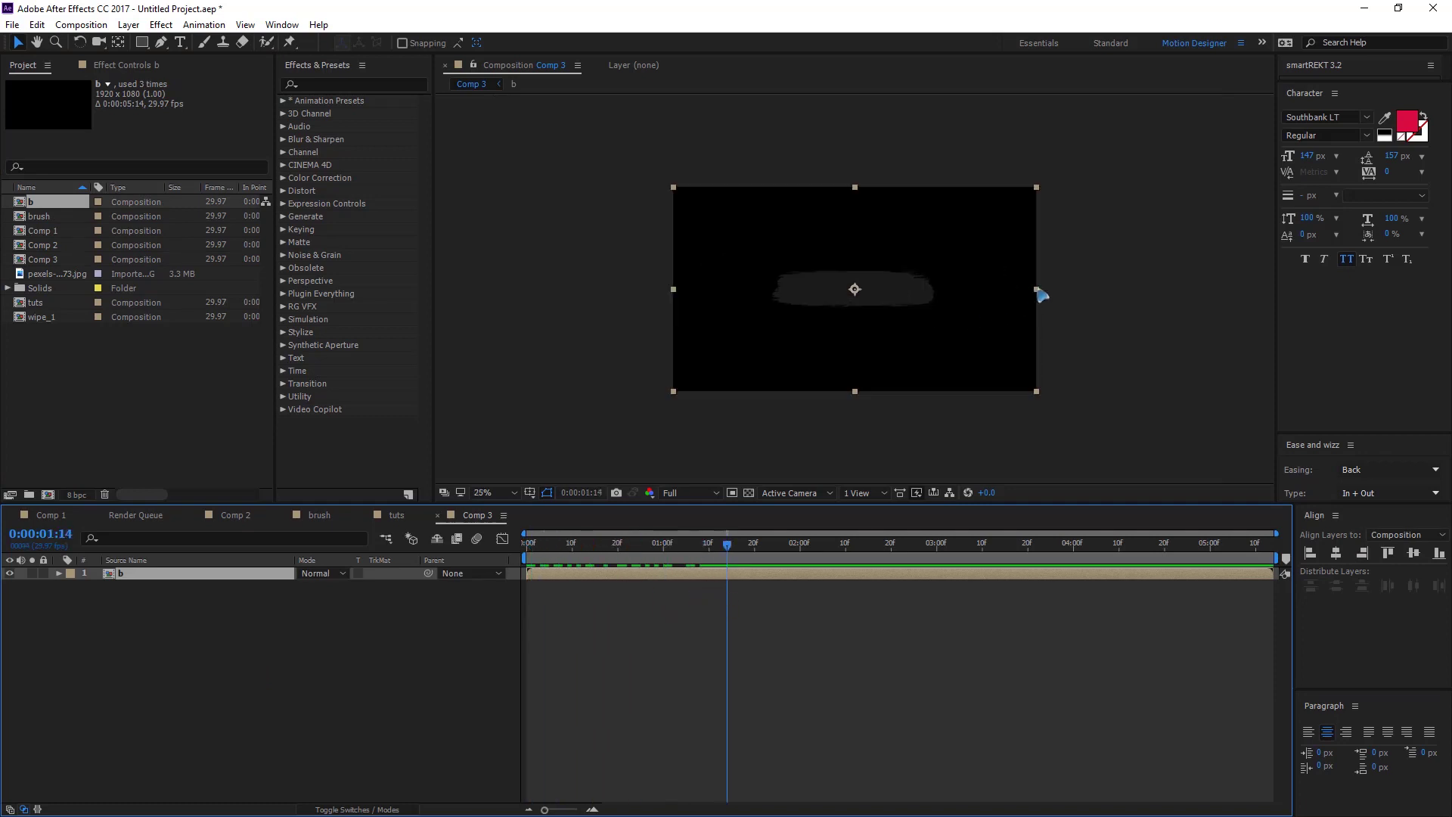
pyautogui.moveTo(1037, 290); pyautogui.dragTo(1290, 296)
pyautogui.moveTo(856, 393); pyautogui.dragTo(862, 466)
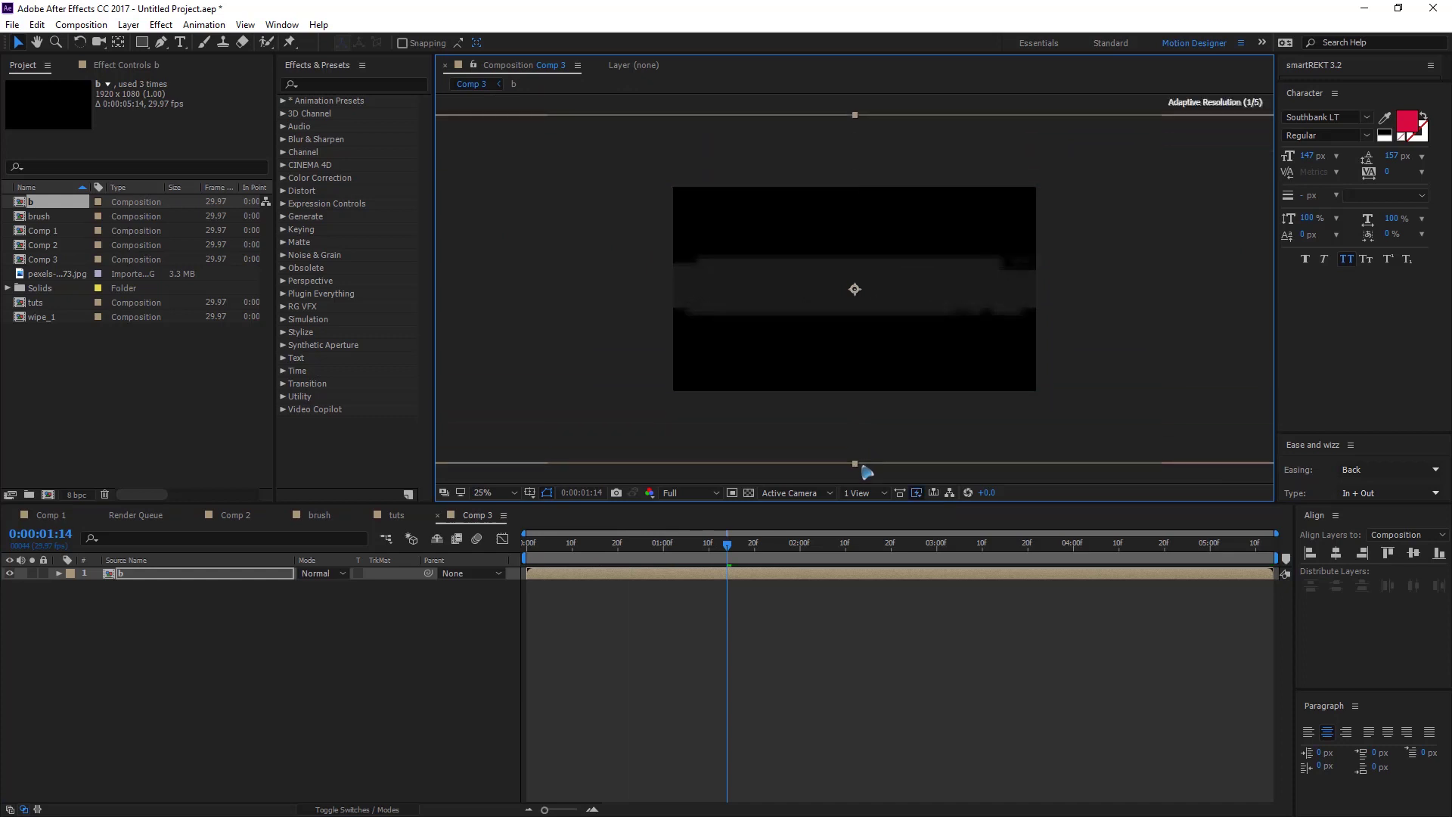
pyautogui.moveTo(947, 318); pyautogui.dragTo(942, 248)
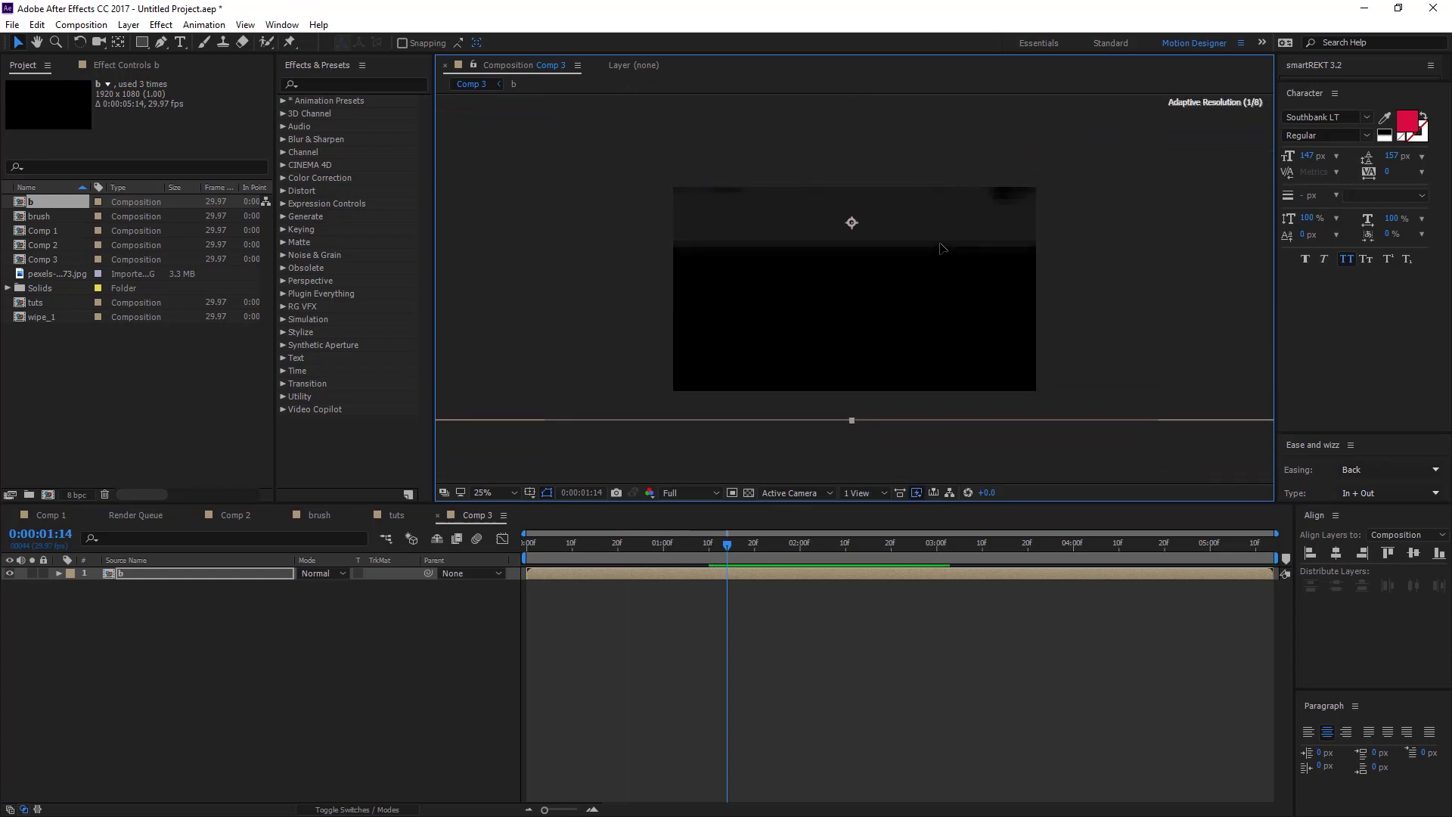
pyautogui.hotkey('ctrl', 'd')
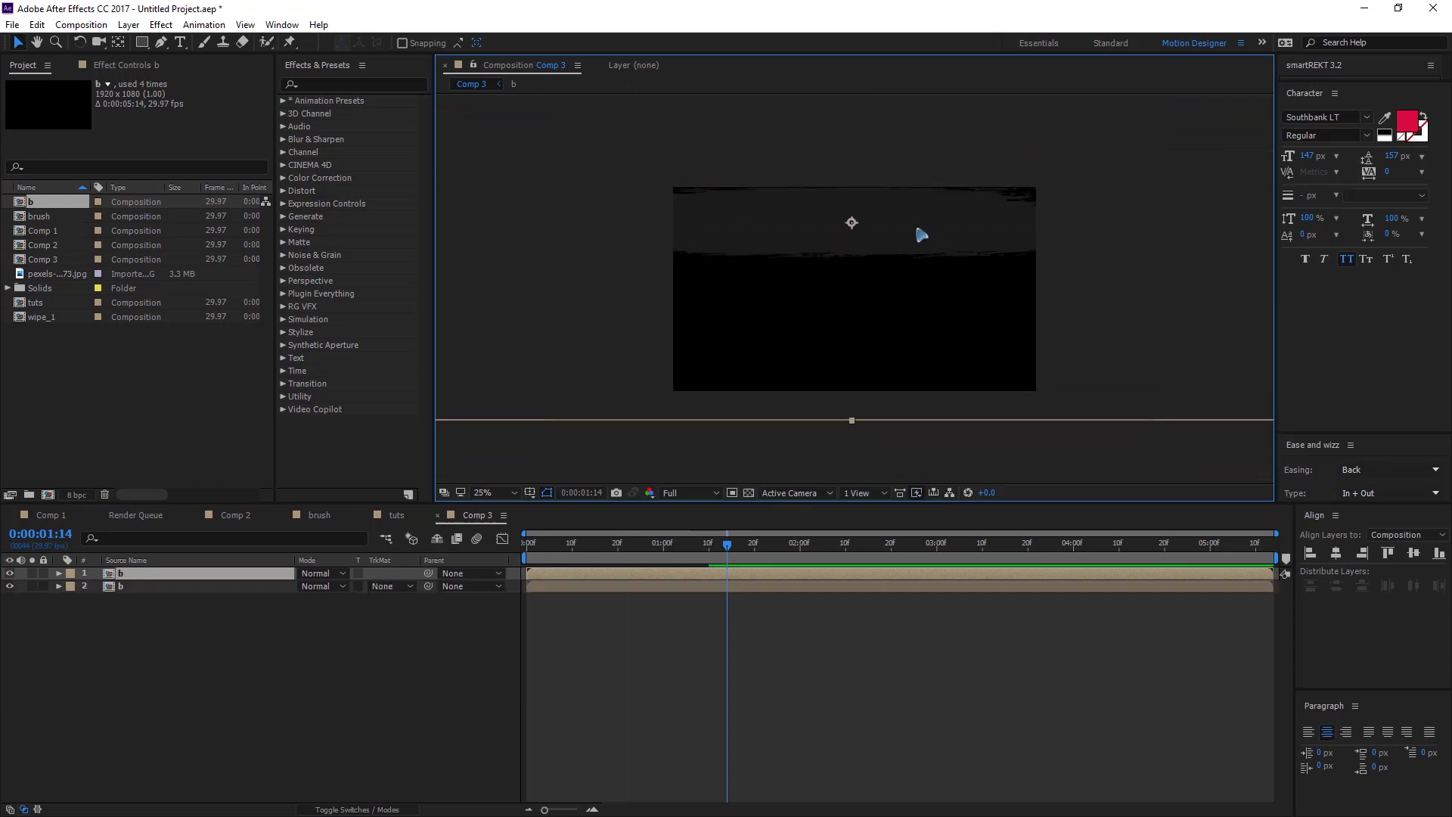
# Flip the duplicate brush horizontally and reposition both brush layers in the frame.
pyautogui.moveTo(903, 250); pyautogui.dragTo(902, 308)
pyautogui.rightClick(902, 309)
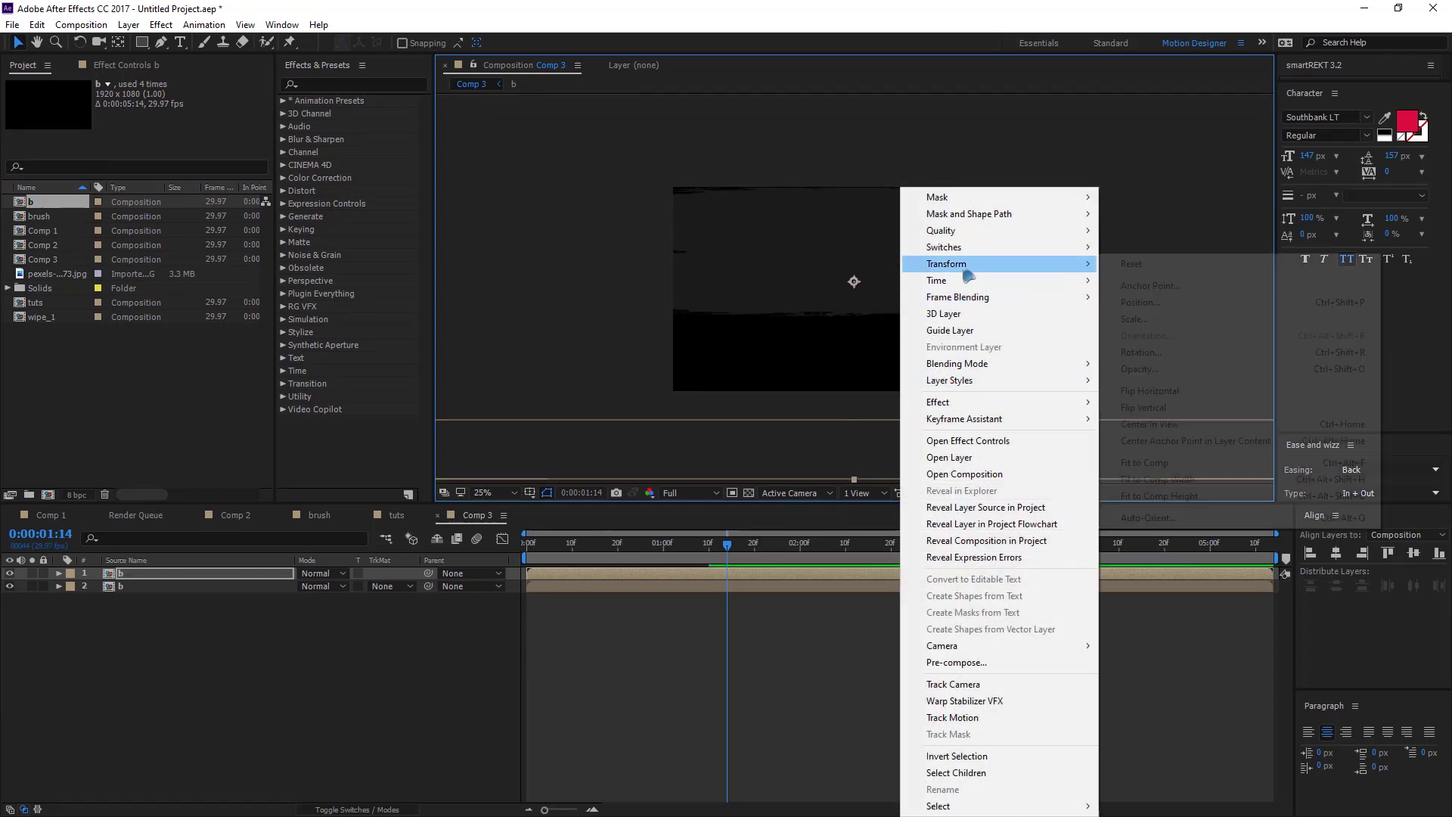
pyautogui.moveTo(968, 264)
pyautogui.click(1144, 390)
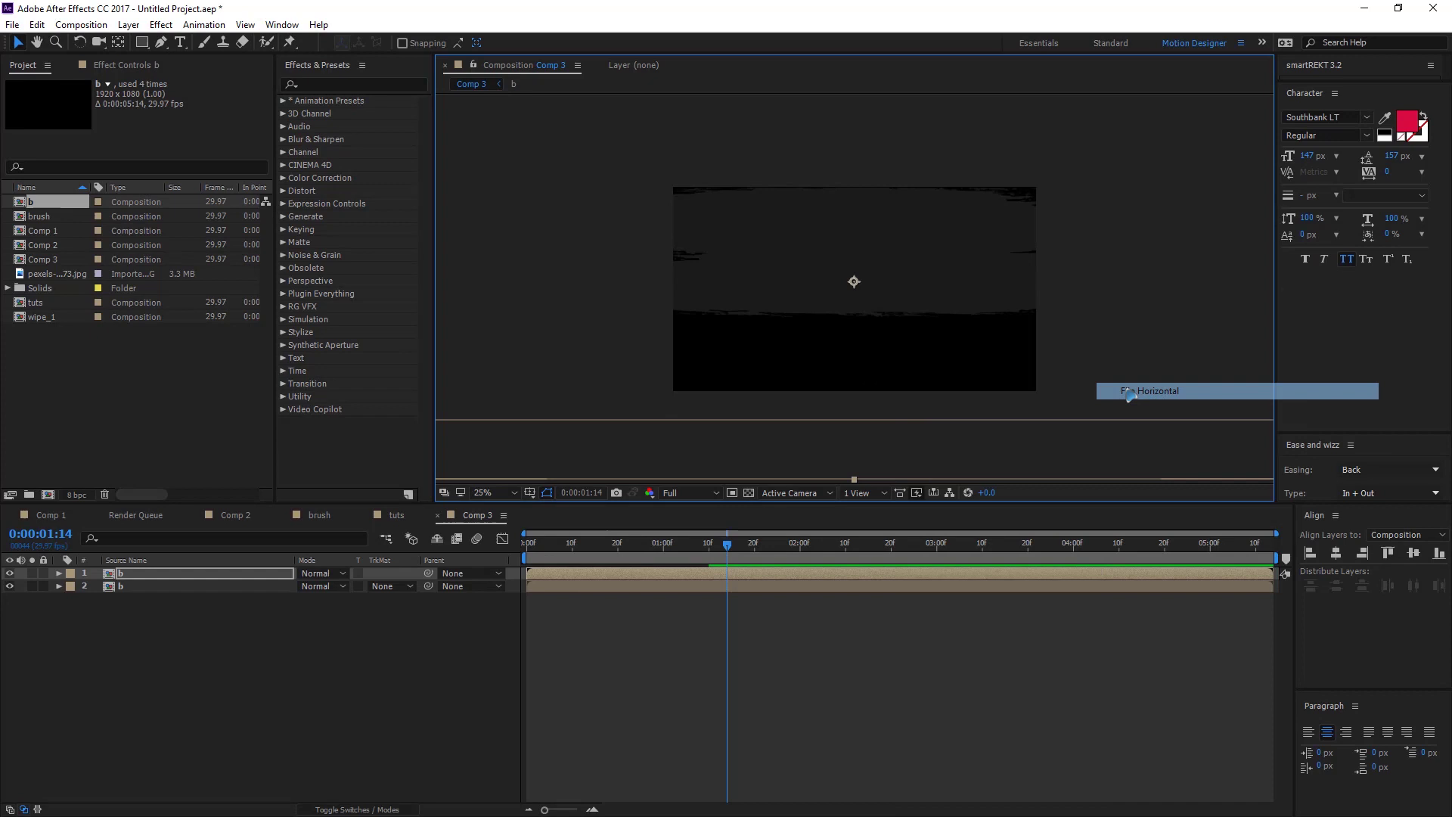
pyautogui.moveTo(911, 295); pyautogui.dragTo(909, 299)
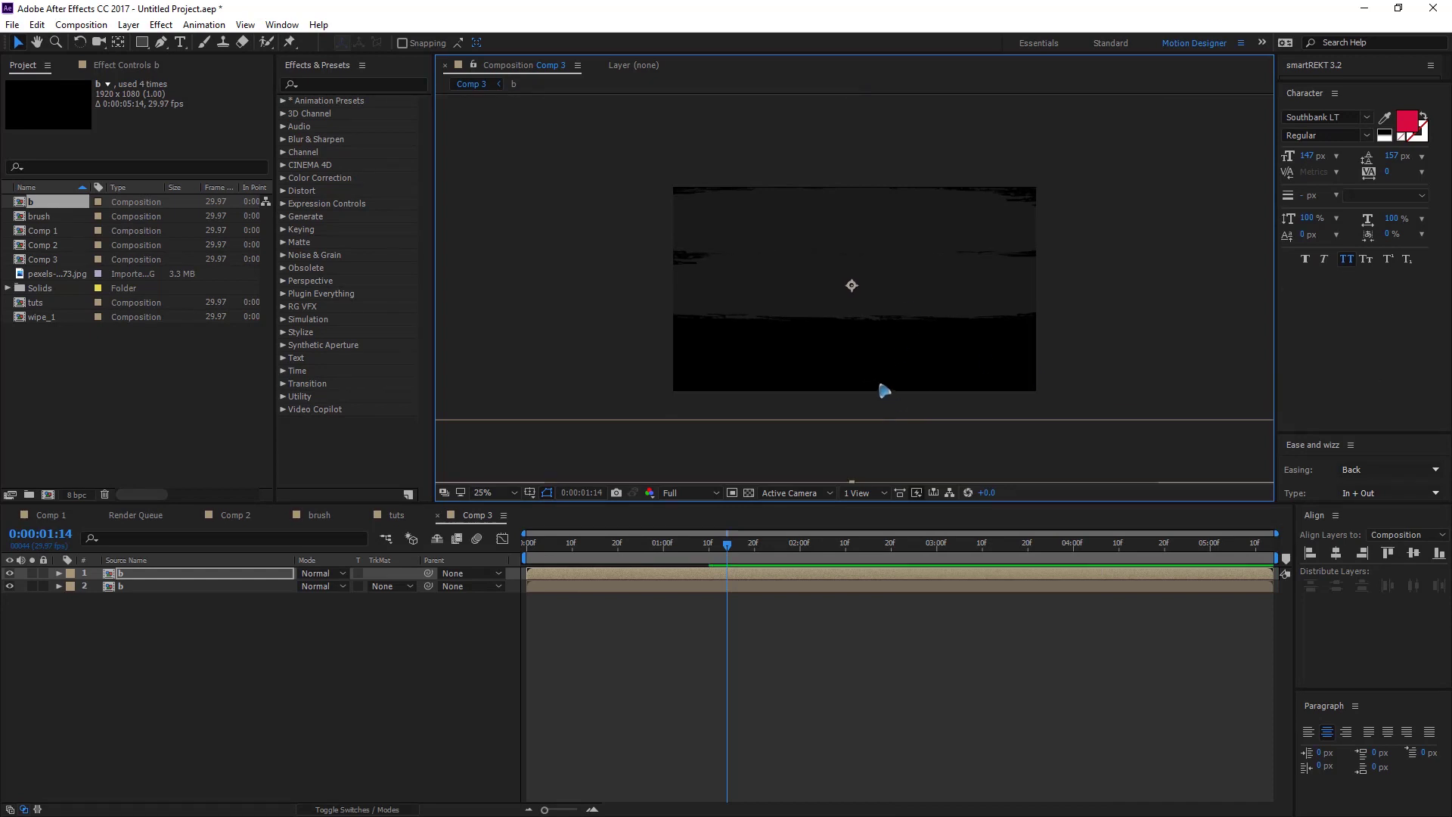
pyautogui.click(147, 590)
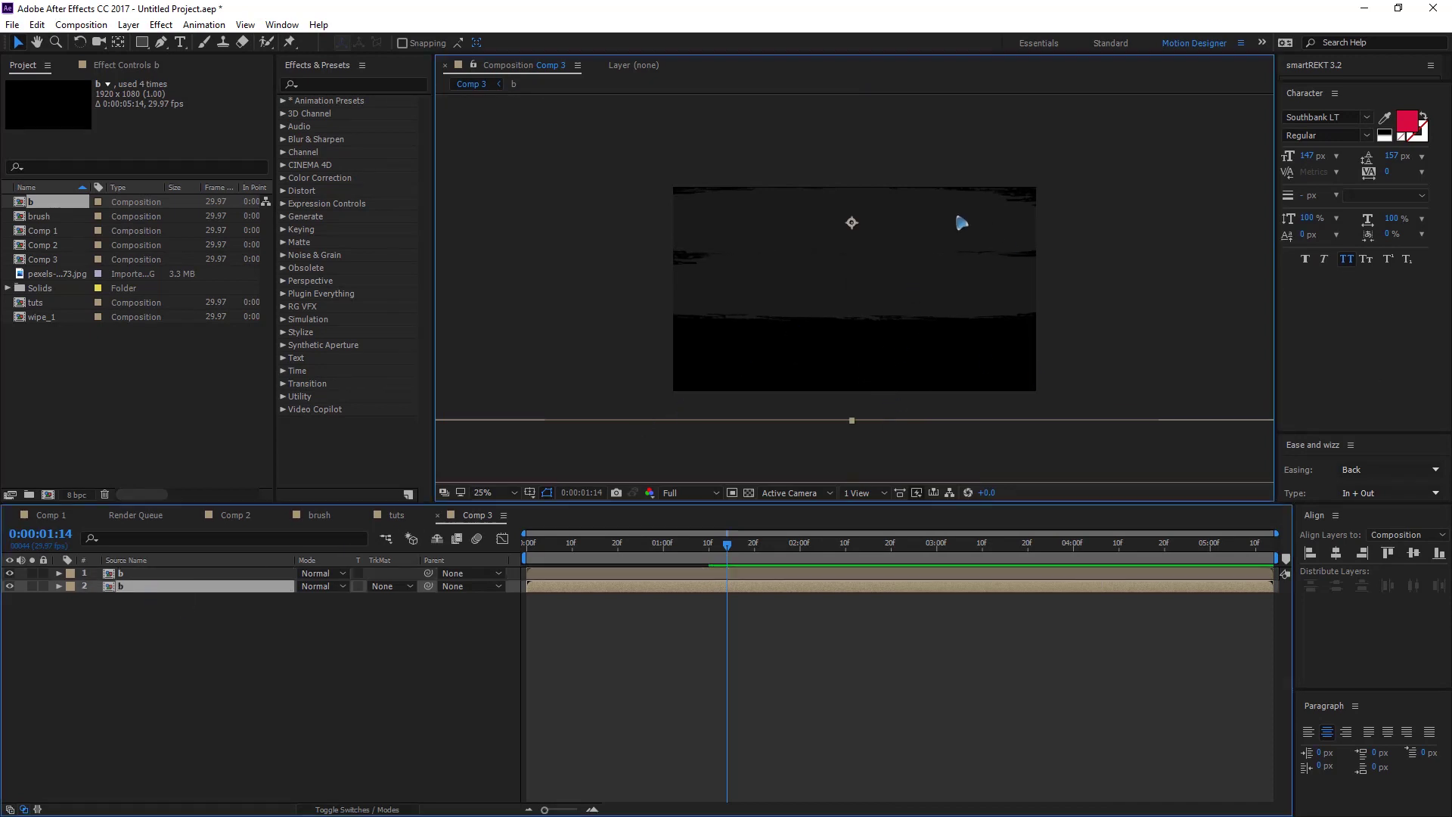
pyautogui.moveTo(962, 220); pyautogui.dragTo(961, 209)
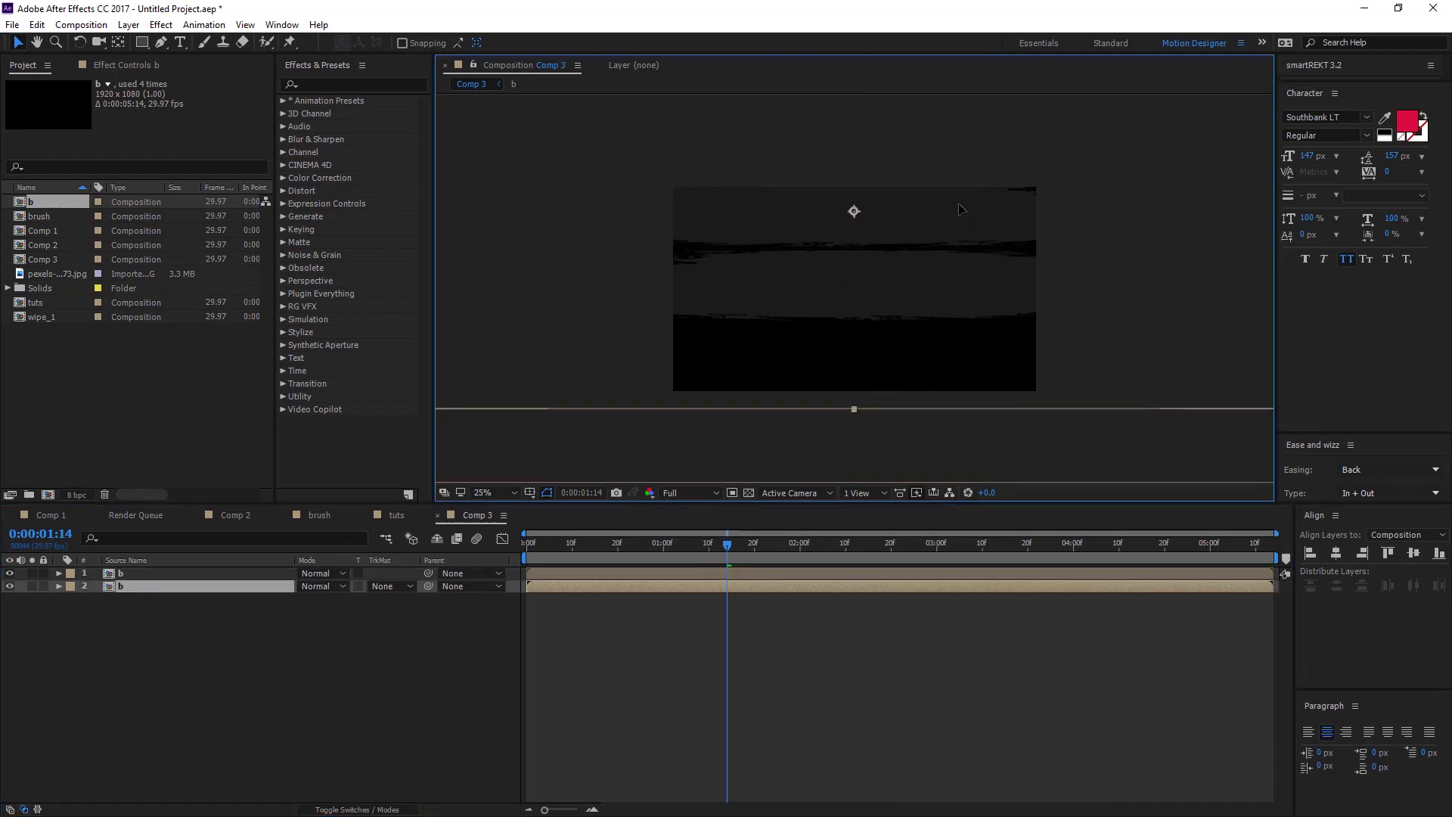
pyautogui.click(167, 576)
pyautogui.moveTo(936, 312); pyautogui.dragTo(932, 342)
# Add a third brush copy, flip it horizontally, stretch it taller and shift it into place.
pyautogui.hotkey('ctrl', 'd')
pyautogui.rightClick(904, 311)
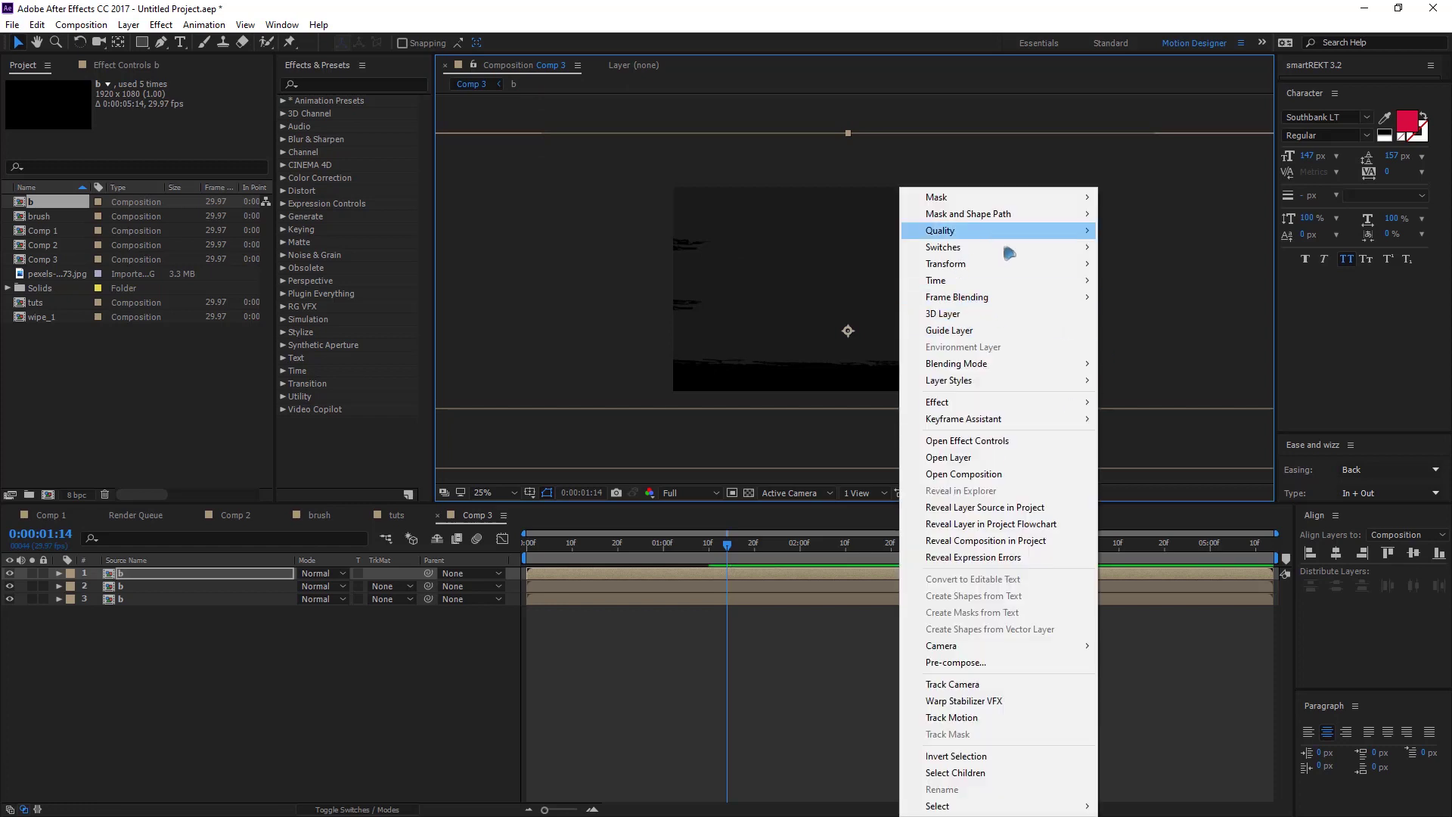
pyautogui.moveTo(1001, 270)
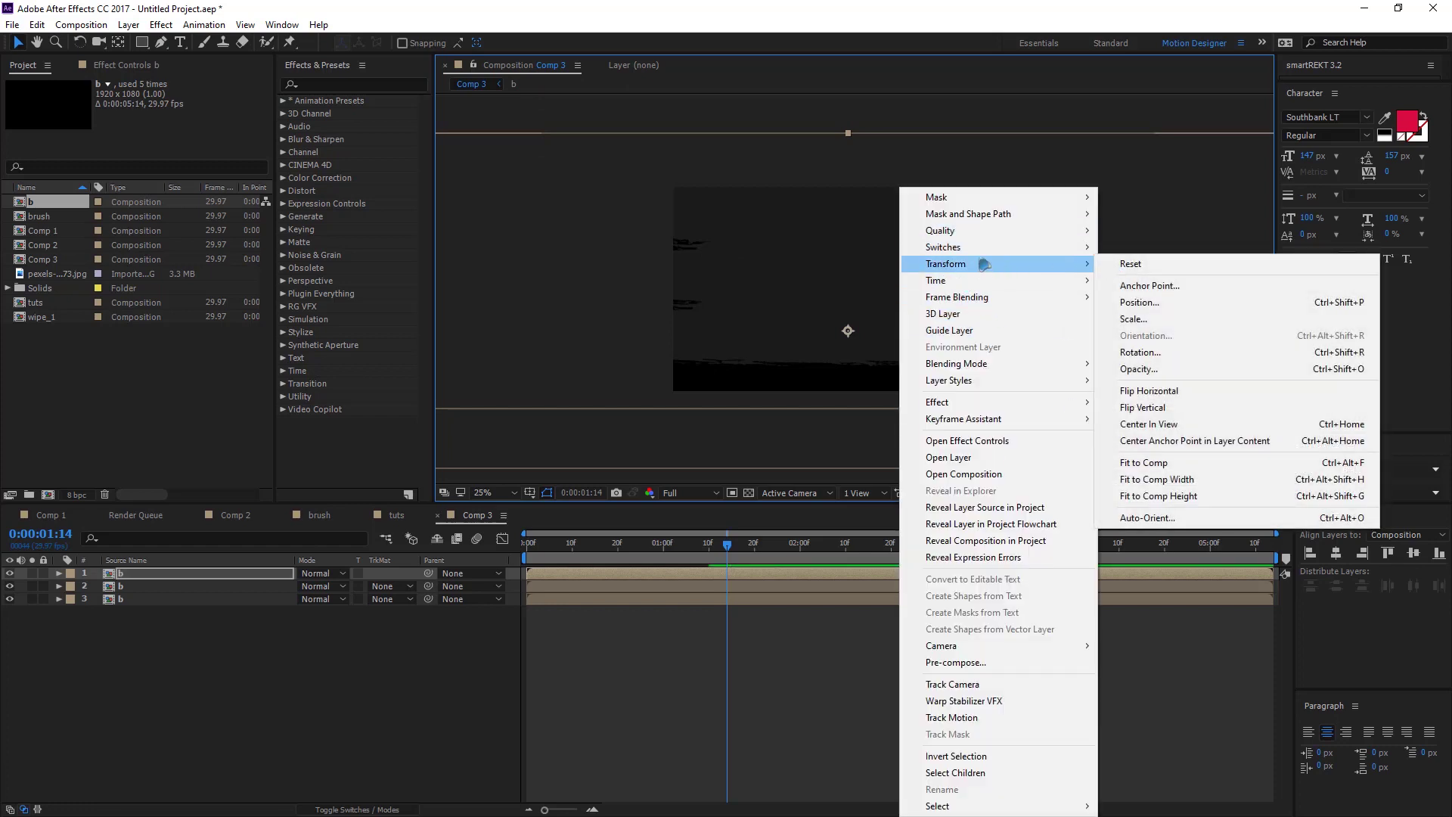
pyautogui.click(1168, 397)
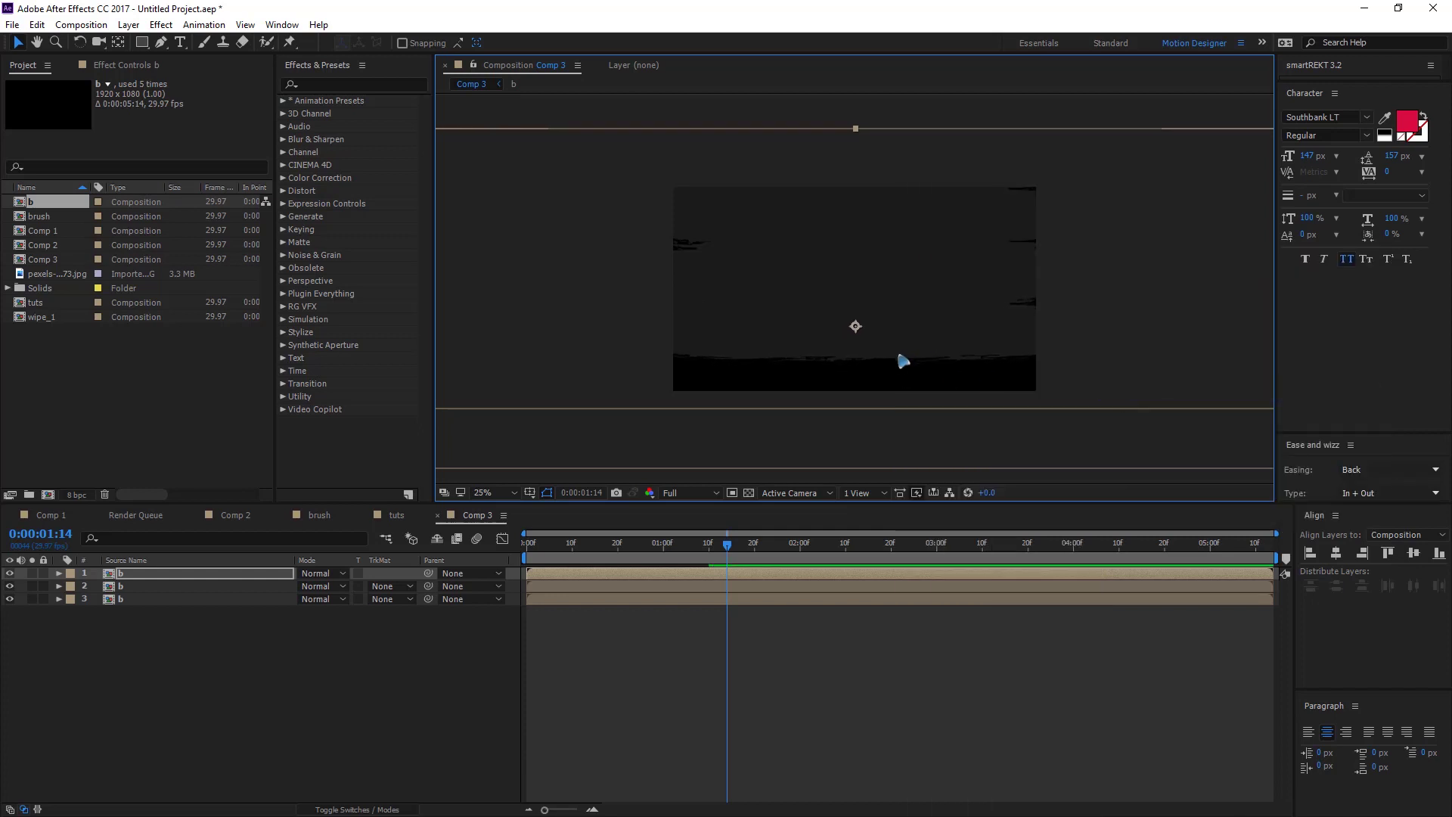
pyautogui.press(',')
pyautogui.moveTo(856, 406); pyautogui.dragTo(855, 426)
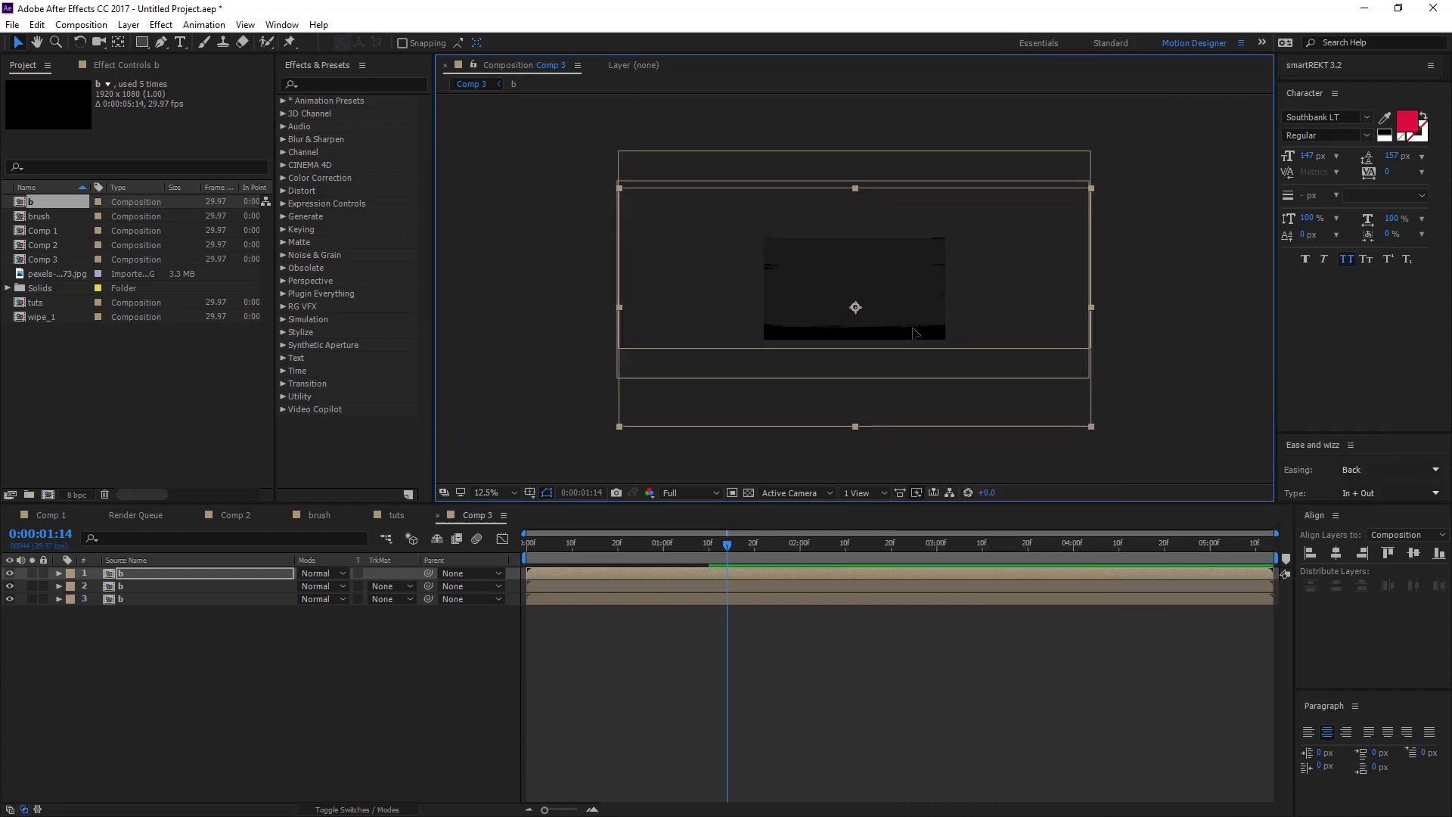
pyautogui.moveTo(912, 333)
pyautogui.mouseDown()
pyautogui.moveTo(893, 318)
pyautogui.moveTo(893, 345)
pyautogui.moveTo(884, 326)
pyautogui.mouseUp()
# Add a fourth flipped brush copy and start layer 3 slightly later in time.
pyautogui.hotkey('ctrl', 'd')
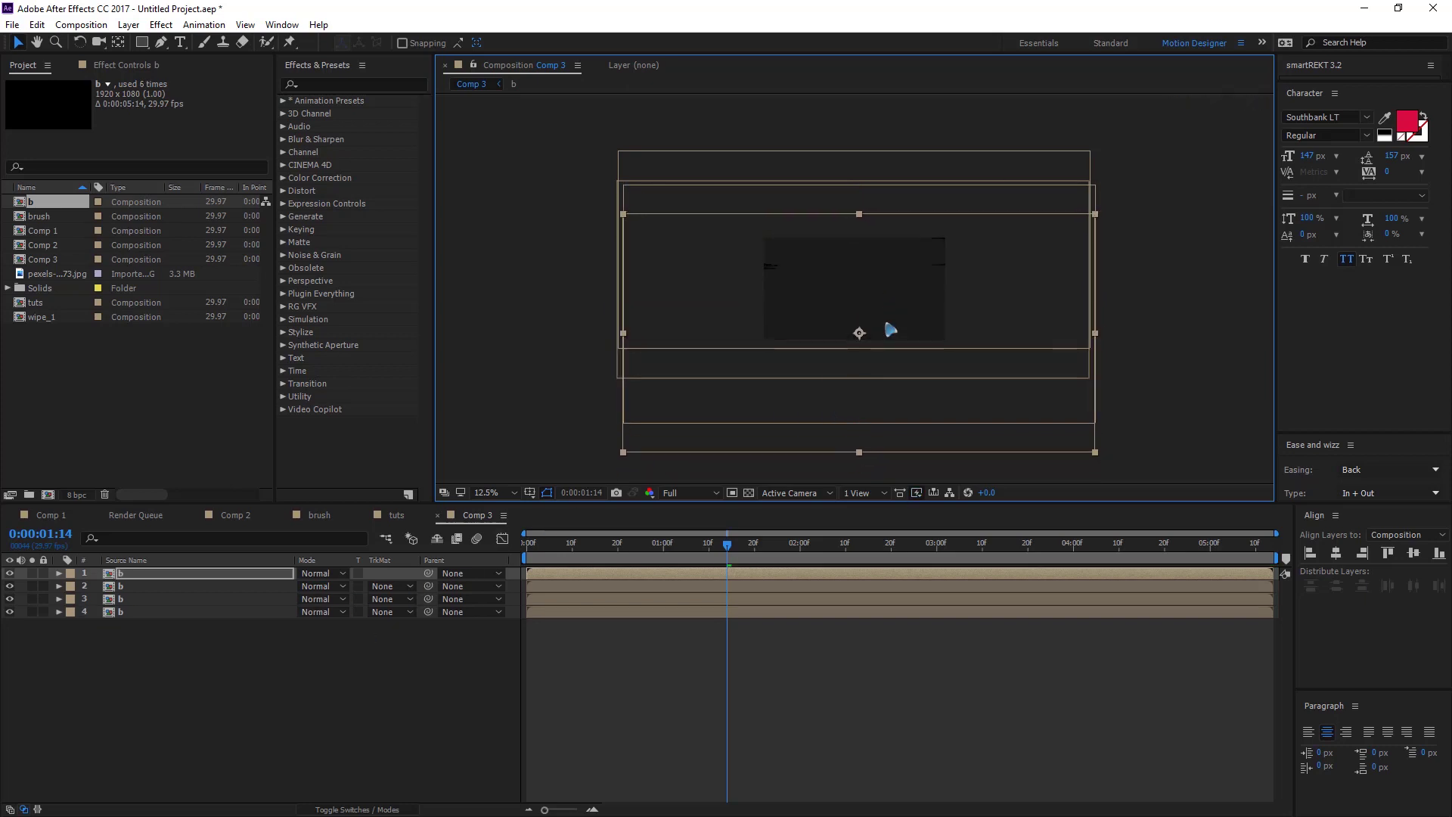
pyautogui.rightClick(889, 329)
pyautogui.moveTo(979, 270)
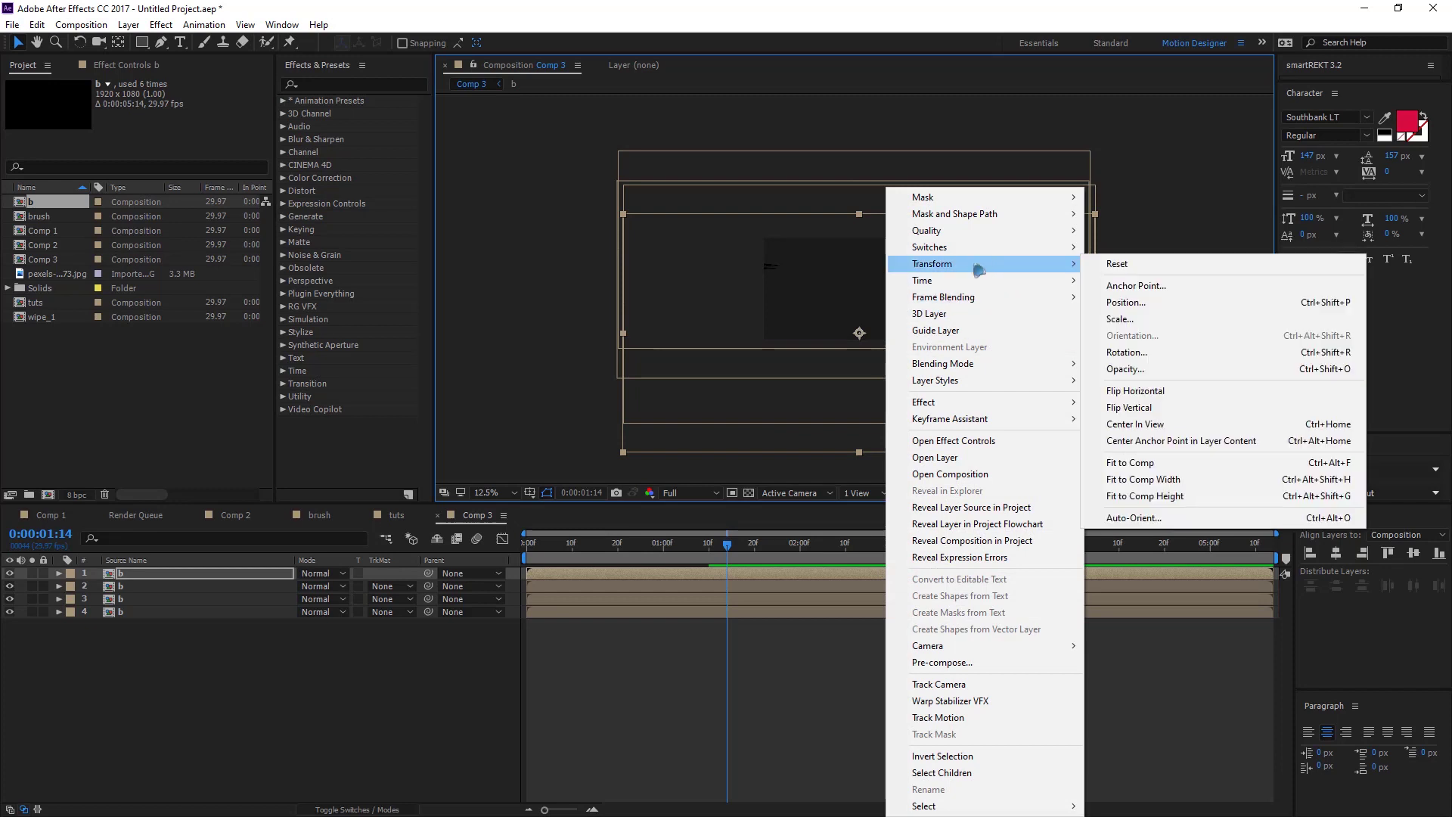
pyautogui.click(1169, 391)
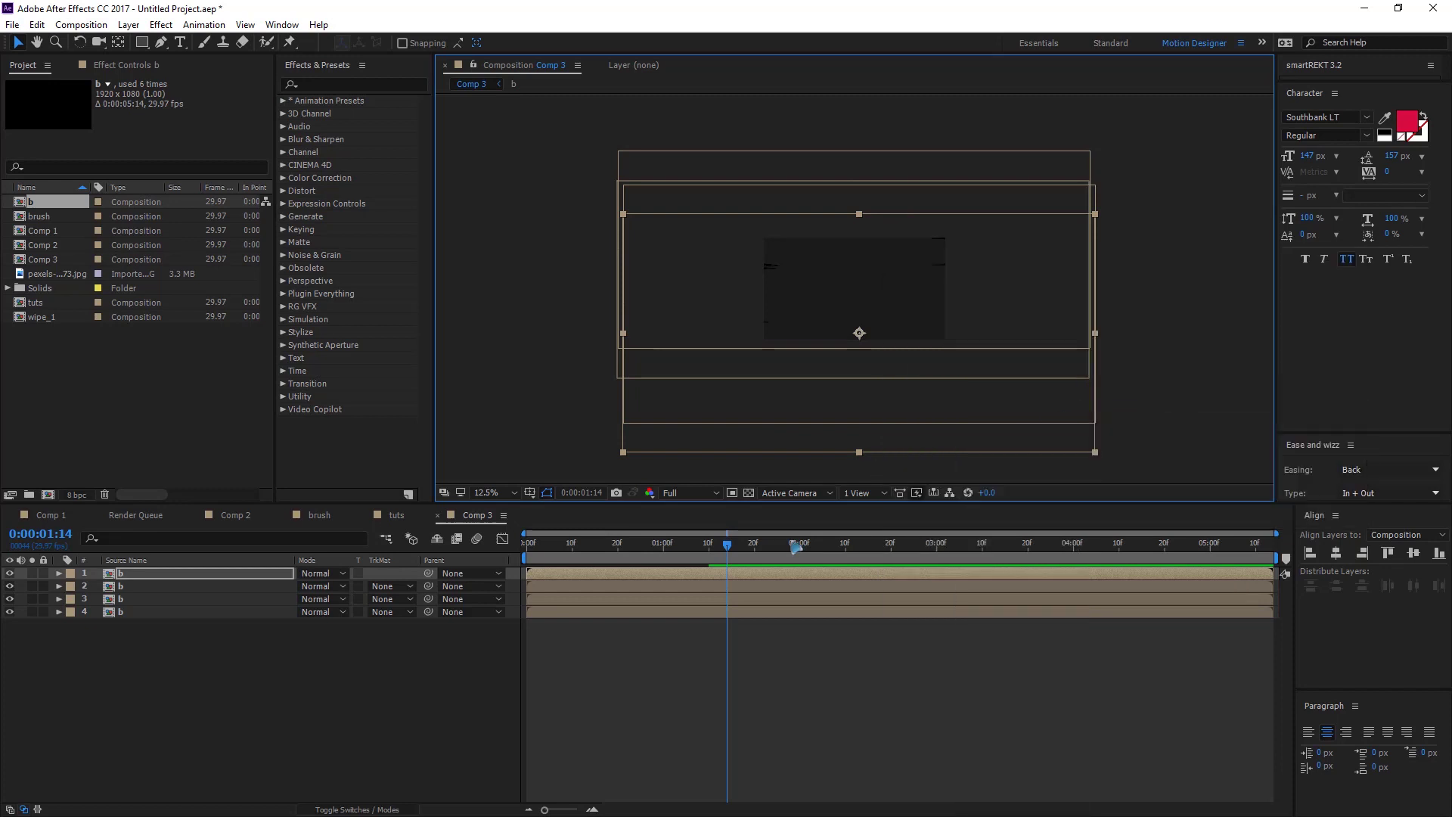
pyautogui.click(848, 720)
pyautogui.moveTo(531, 547); pyautogui.dragTo(650, 590)
pyautogui.scroll(3, 891, 351)
pyautogui.moveTo(551, 602); pyautogui.dragTo(488, 582)
# Start layer 1 about four frames later and preview the staggered brushes.
pyautogui.click(705, 684)
pyautogui.press('space')
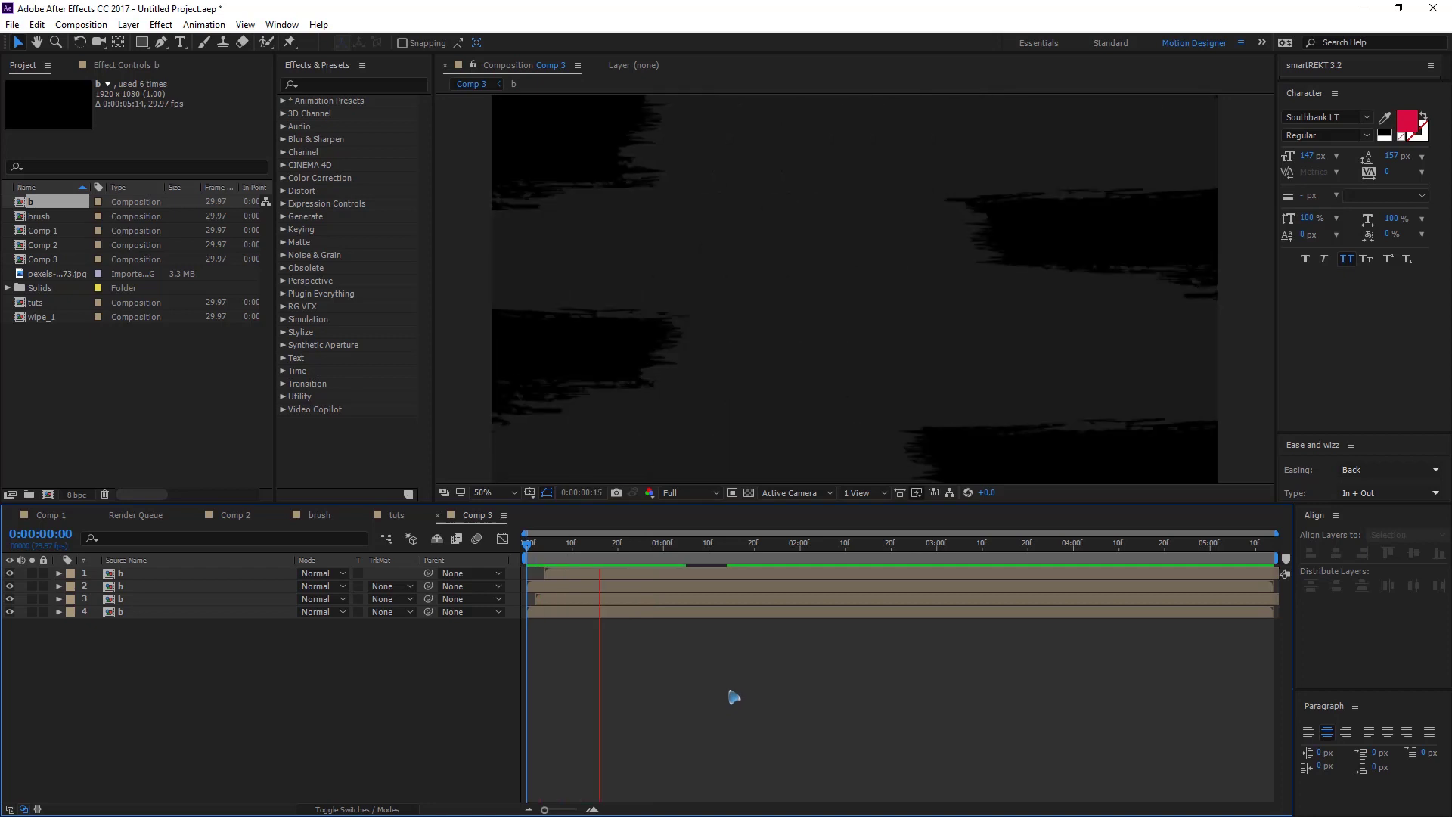
pyautogui.press(',')
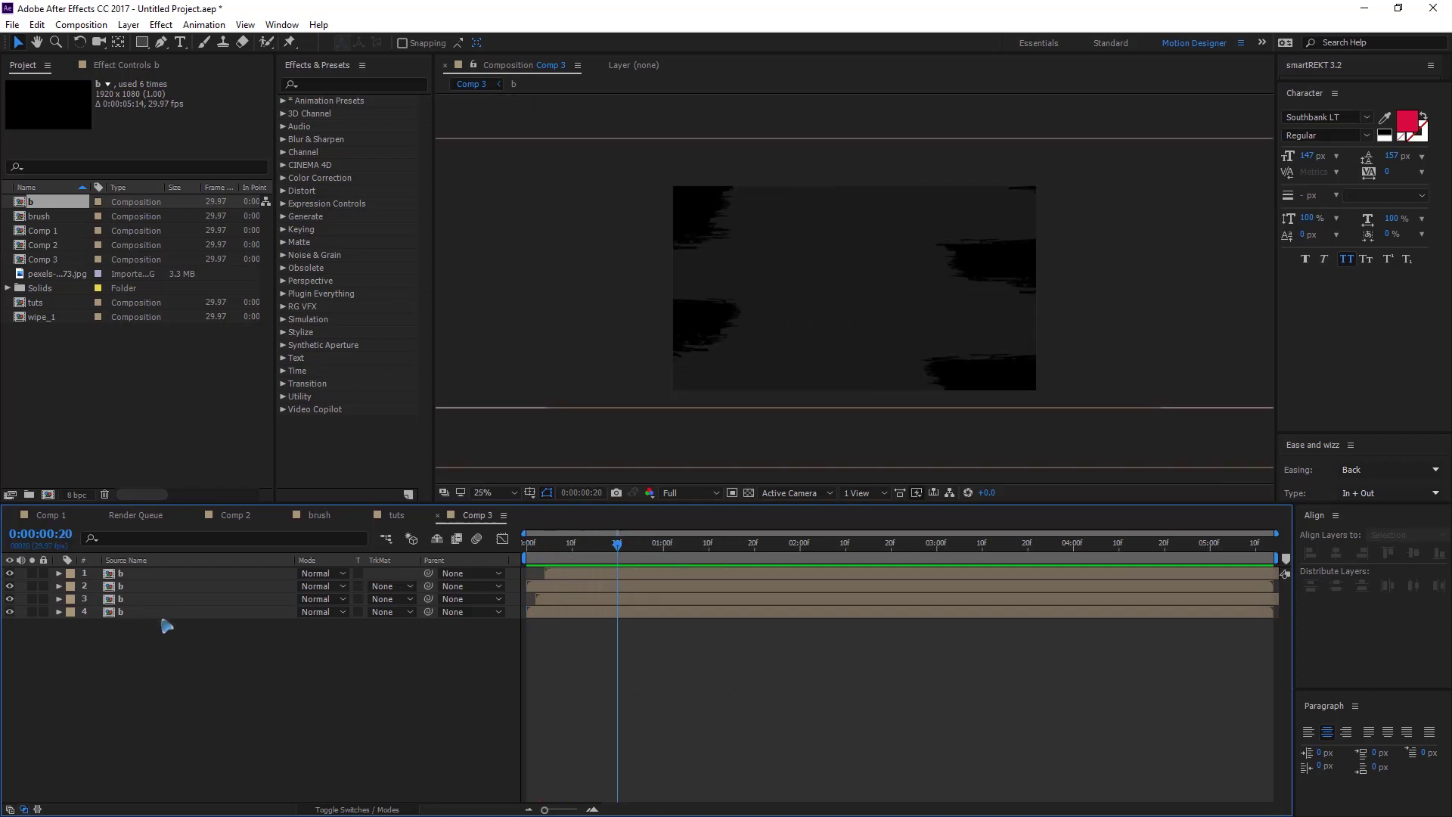
# Select all four brush layers and pre-compose them into Pre-comp 1.
pyautogui.click(153, 614)
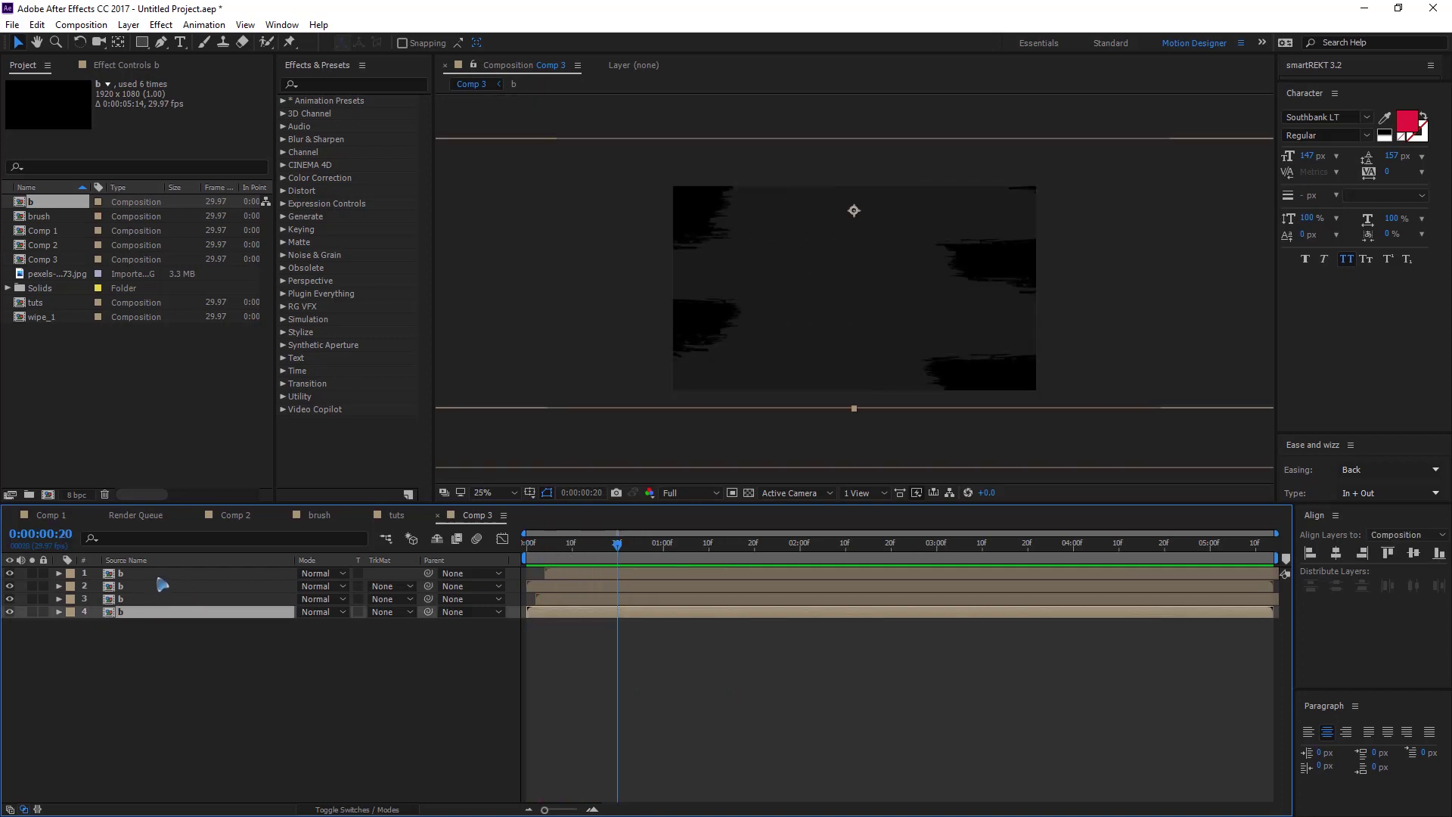
pyautogui.hotkey('ctrl', 'a')
pyautogui.hotkey('ctrl', 'shift', 'c')
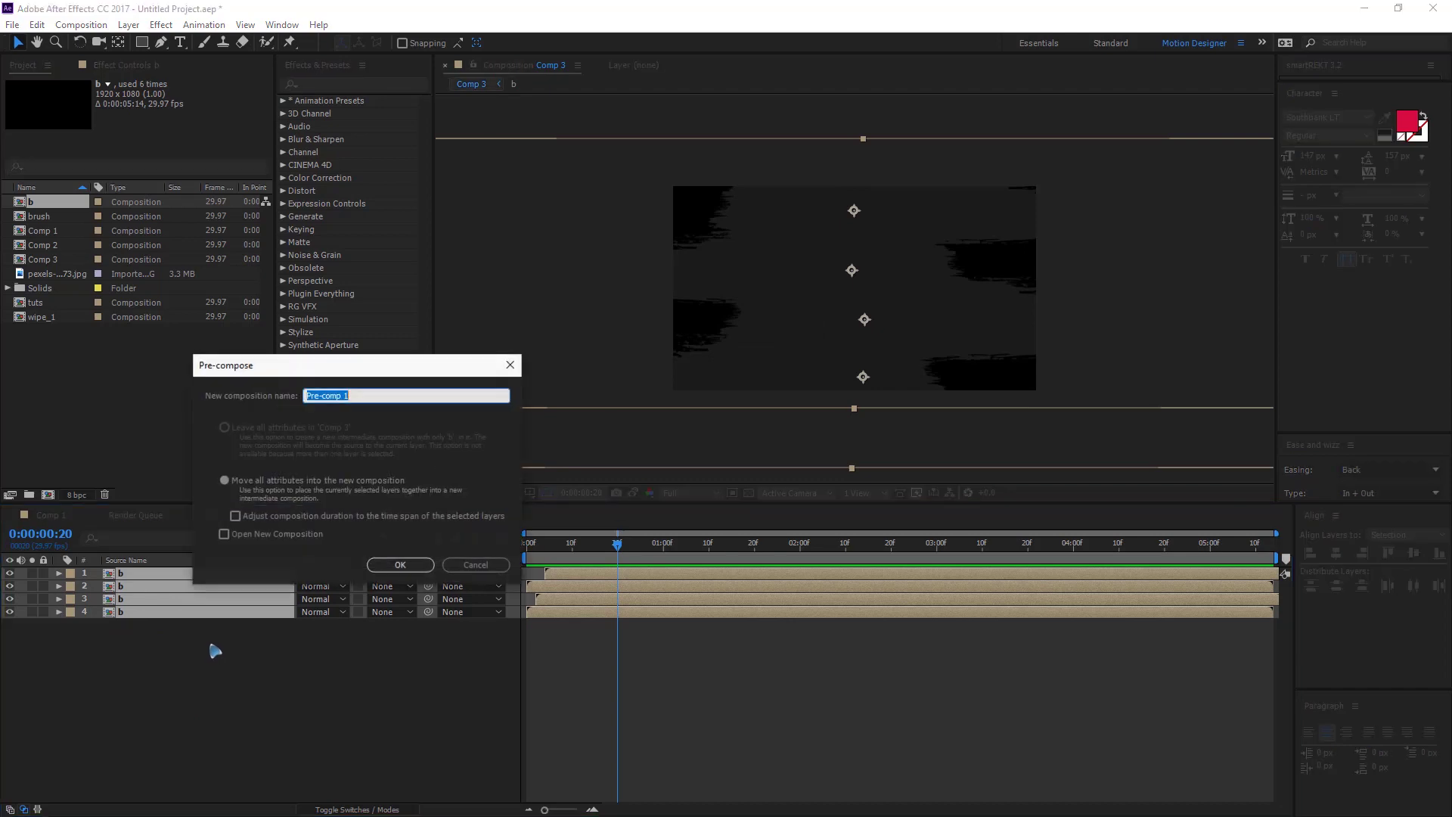
pyautogui.press('Return')
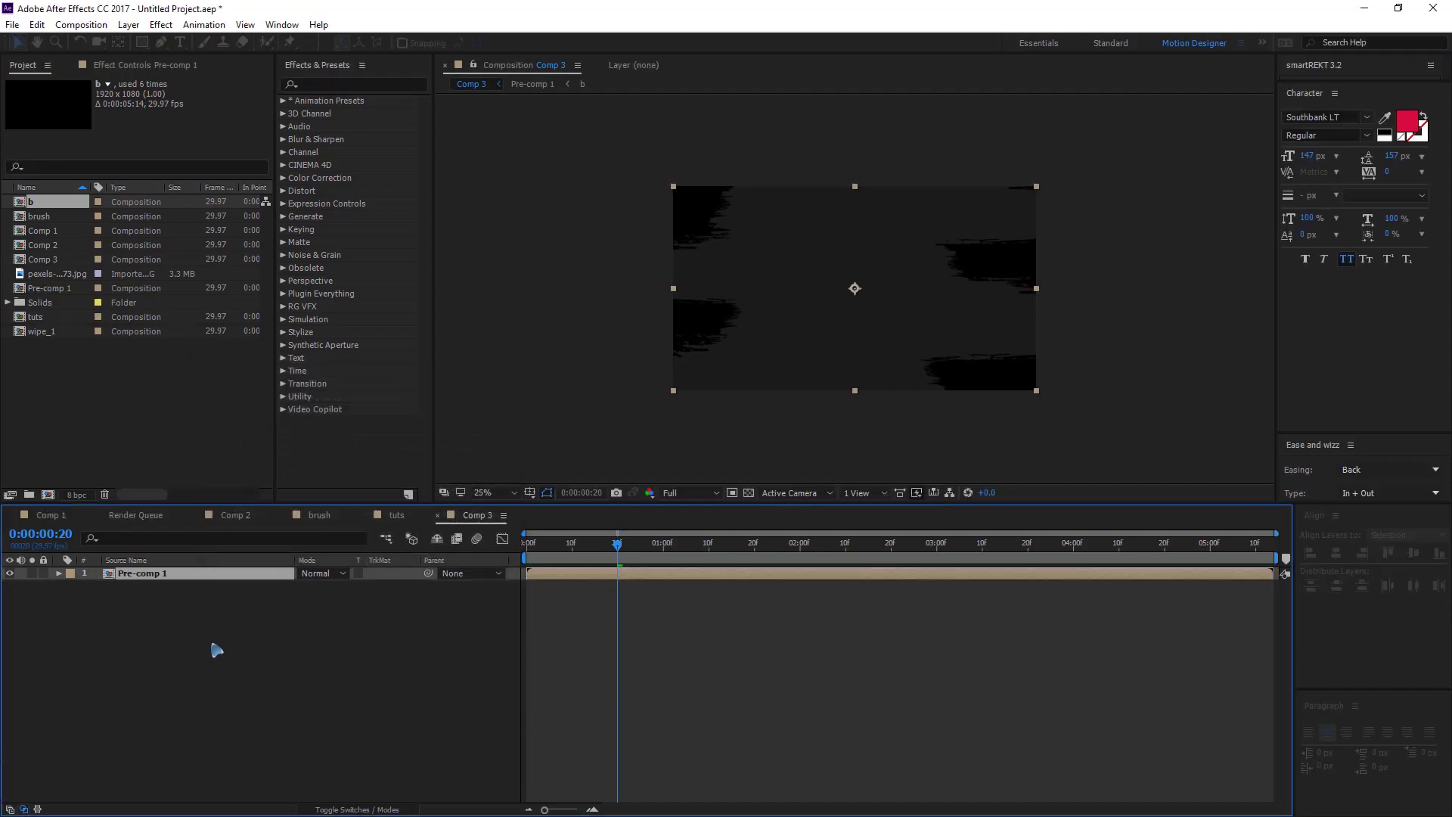
# Add the pexels photo of the man to Comp 3 and key its scale at 34%.
pyautogui.moveTo(57, 274); pyautogui.dragTo(196, 574)
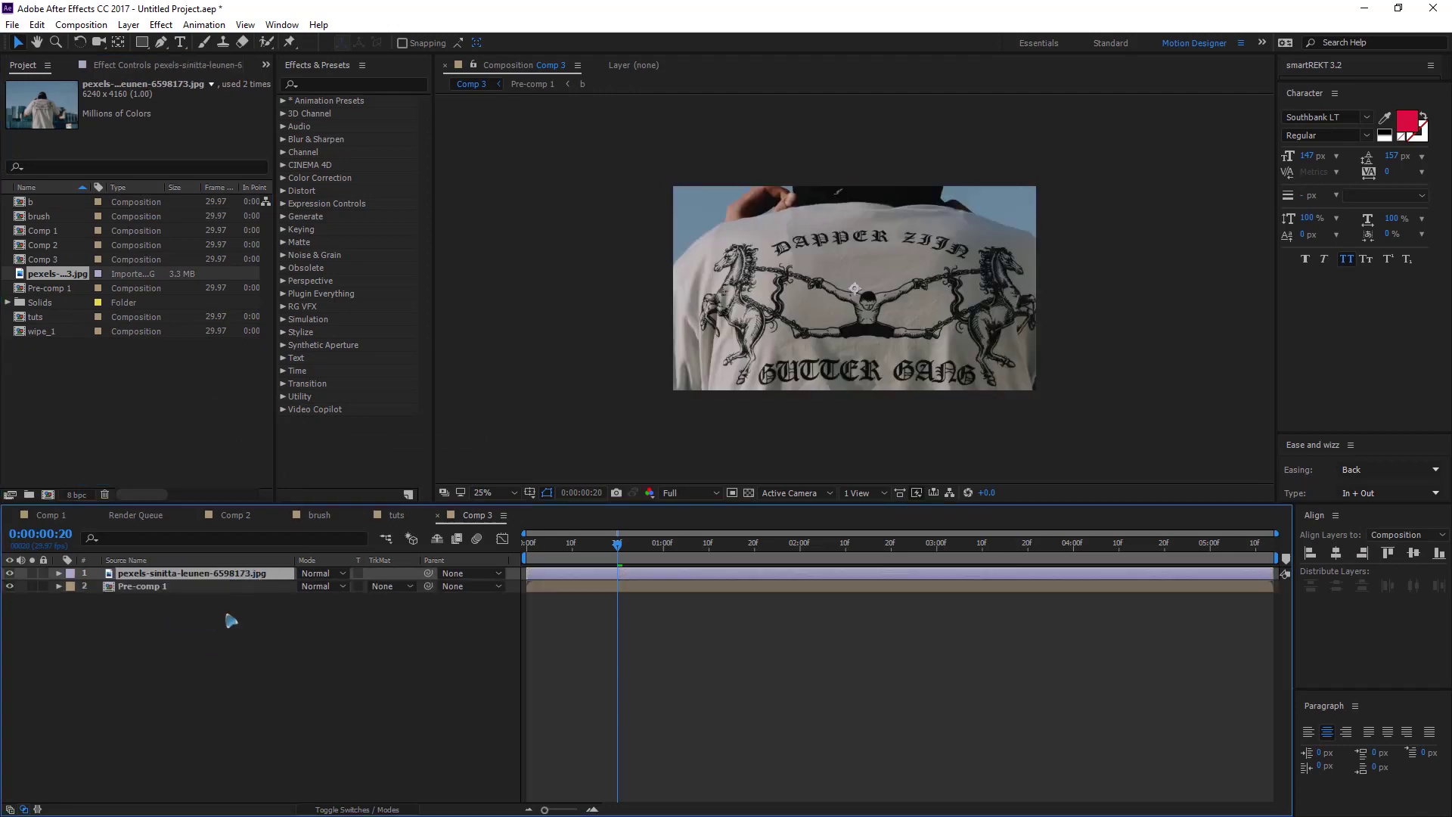
pyautogui.press('s')
pyautogui.moveTo(324, 586); pyautogui.dragTo(261, 593)
pyautogui.press('Home')
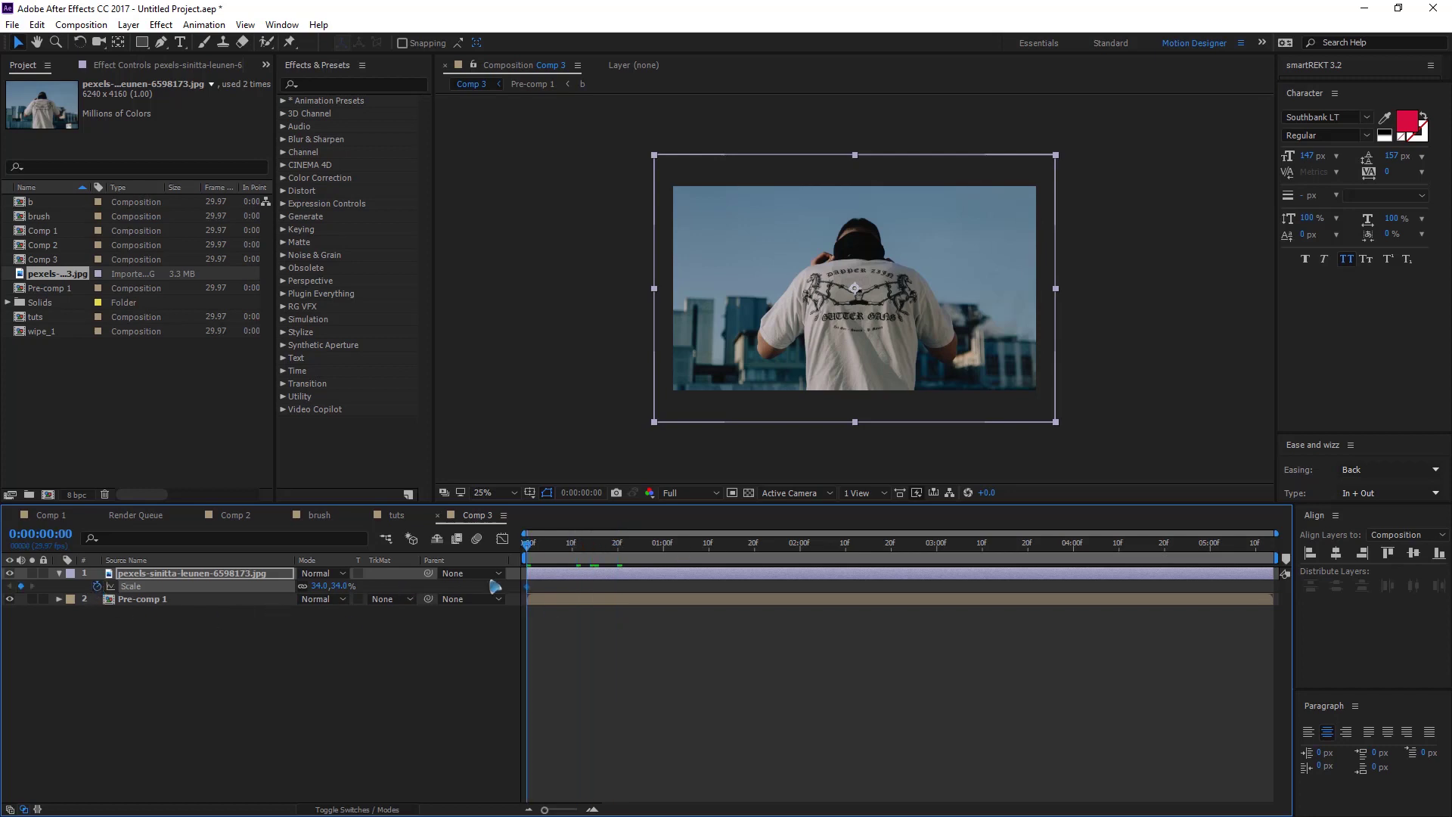
# Key the photo's scale to 42.8% at 0:00:02:16 and move Pre-comp 1 above it.
pyautogui.press('space')
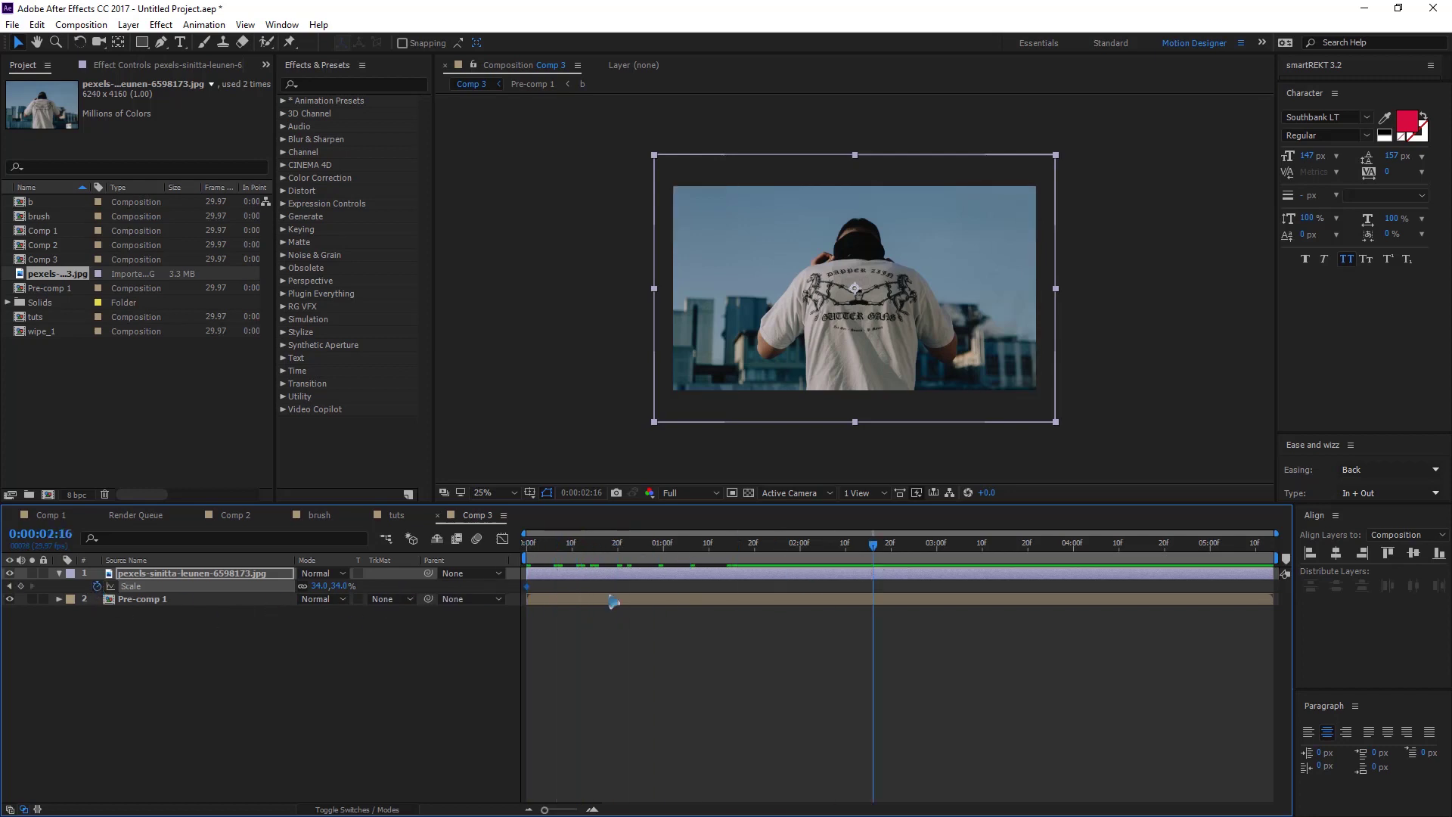
pyautogui.click(321, 587)
pyautogui.write('42.8')
pyautogui.press('Return')
pyautogui.moveTo(649, 564); pyautogui.dragTo(810, 598)
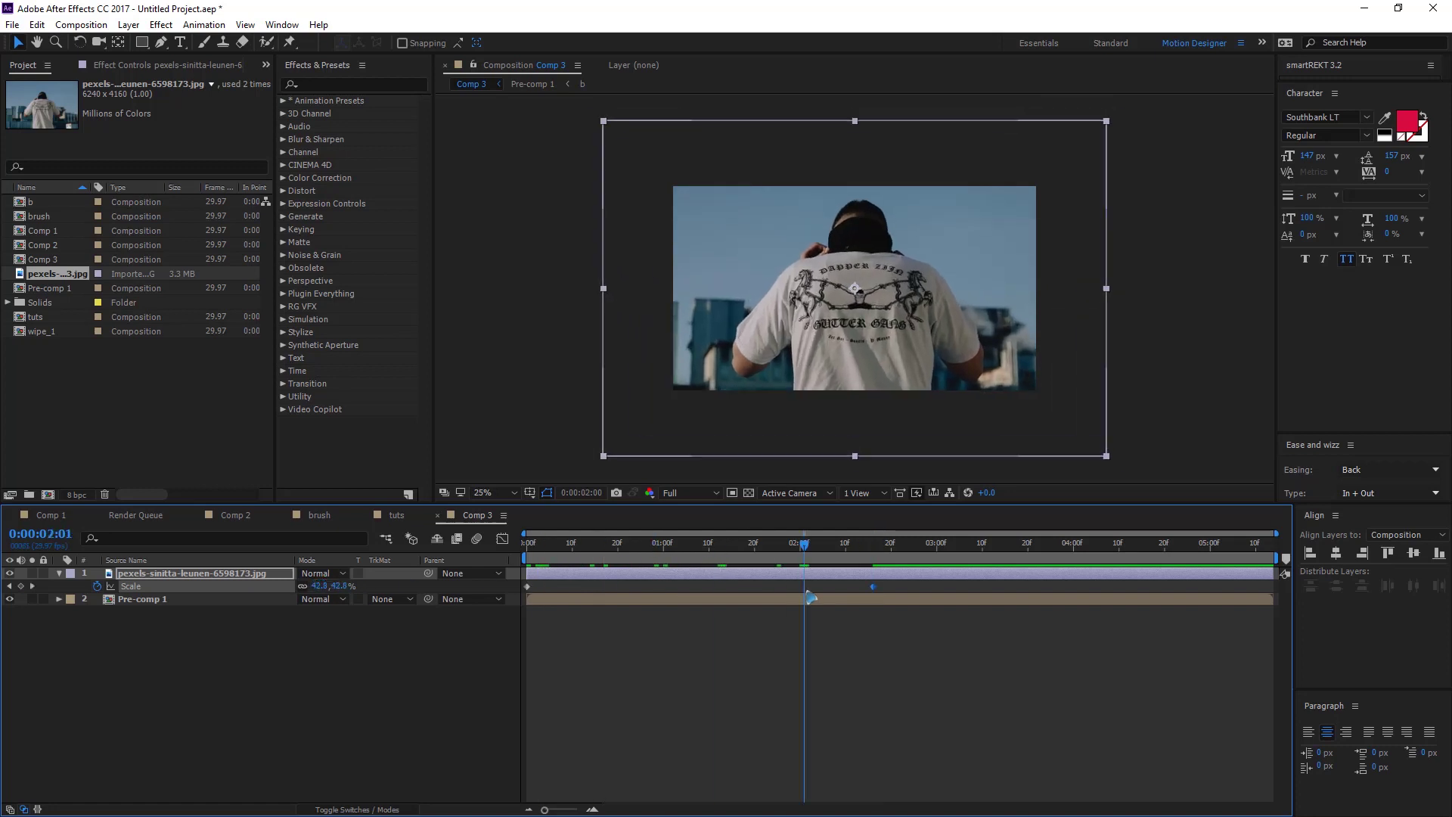
pyautogui.click(59, 574)
pyautogui.moveTo(189, 581); pyautogui.dragTo(189, 596)
# Set the photo's TrkMat to Alpha Matte 'Pre-comp 1' and play the brush reveal.
pyautogui.click(384, 587)
pyautogui.click(424, 625)
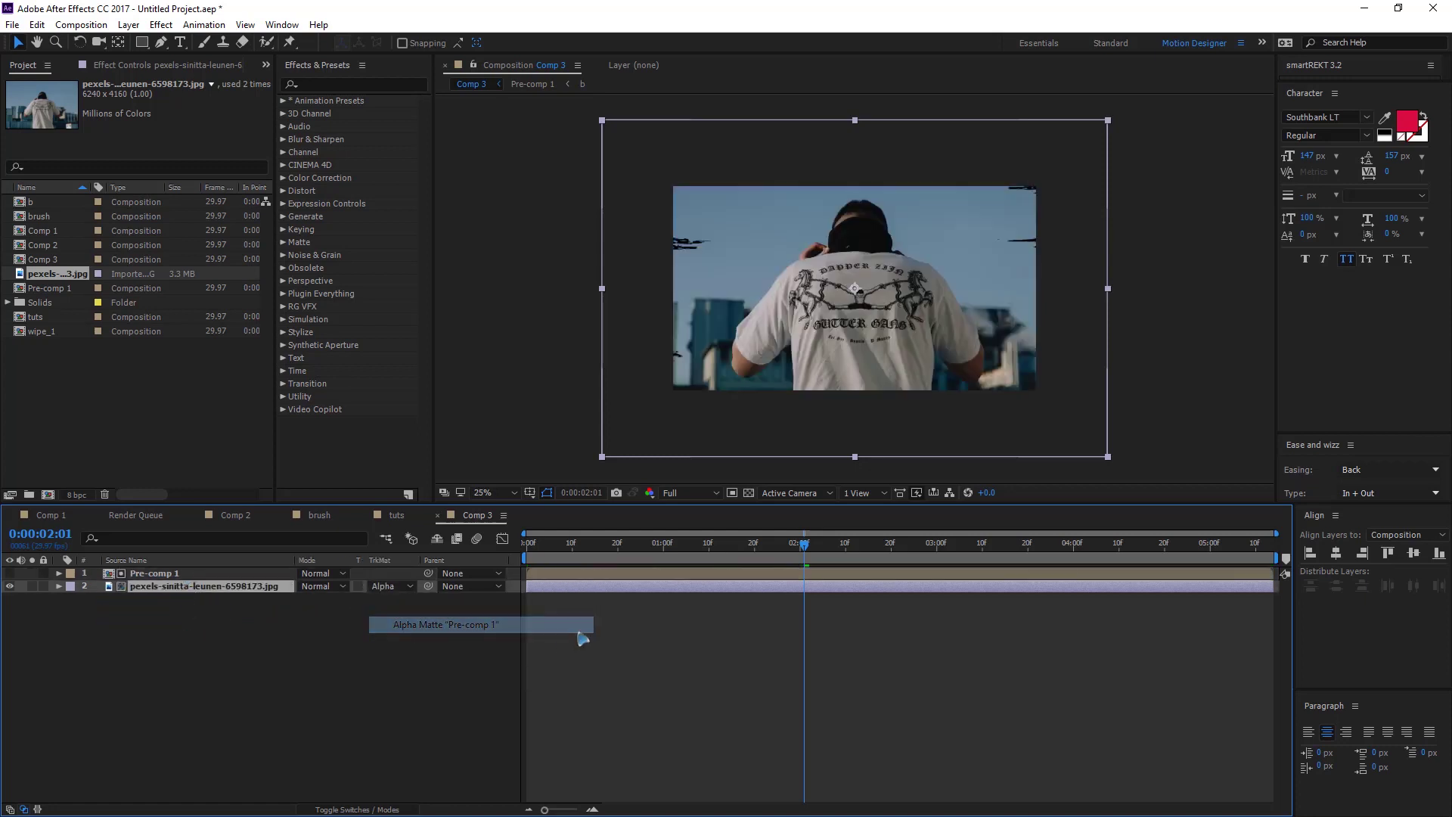
pyautogui.moveTo(528, 543); pyautogui.dragTo(580, 572)
pyautogui.press('space')
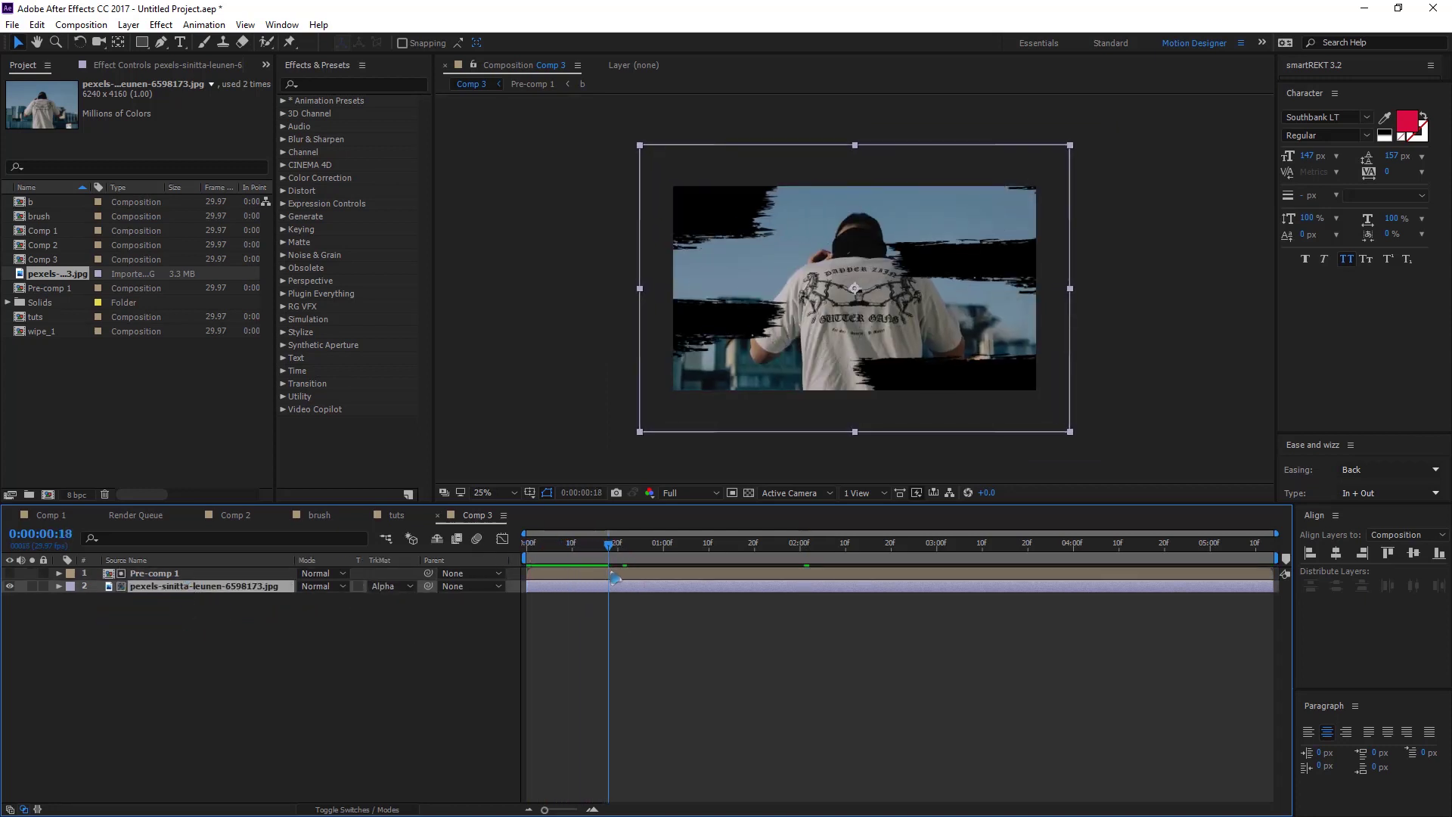
pyautogui.click(755, 498)
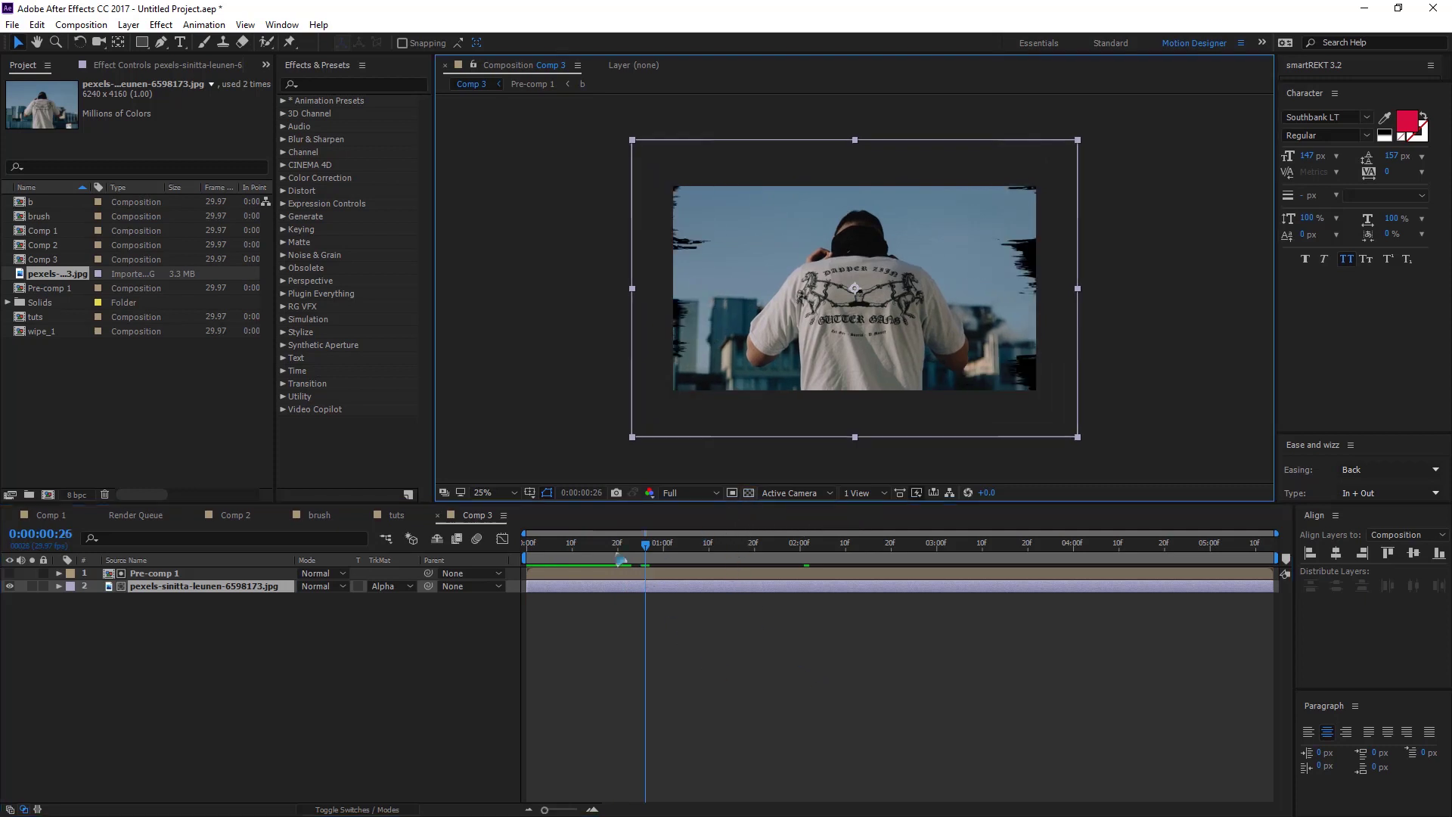
pyautogui.press('space')
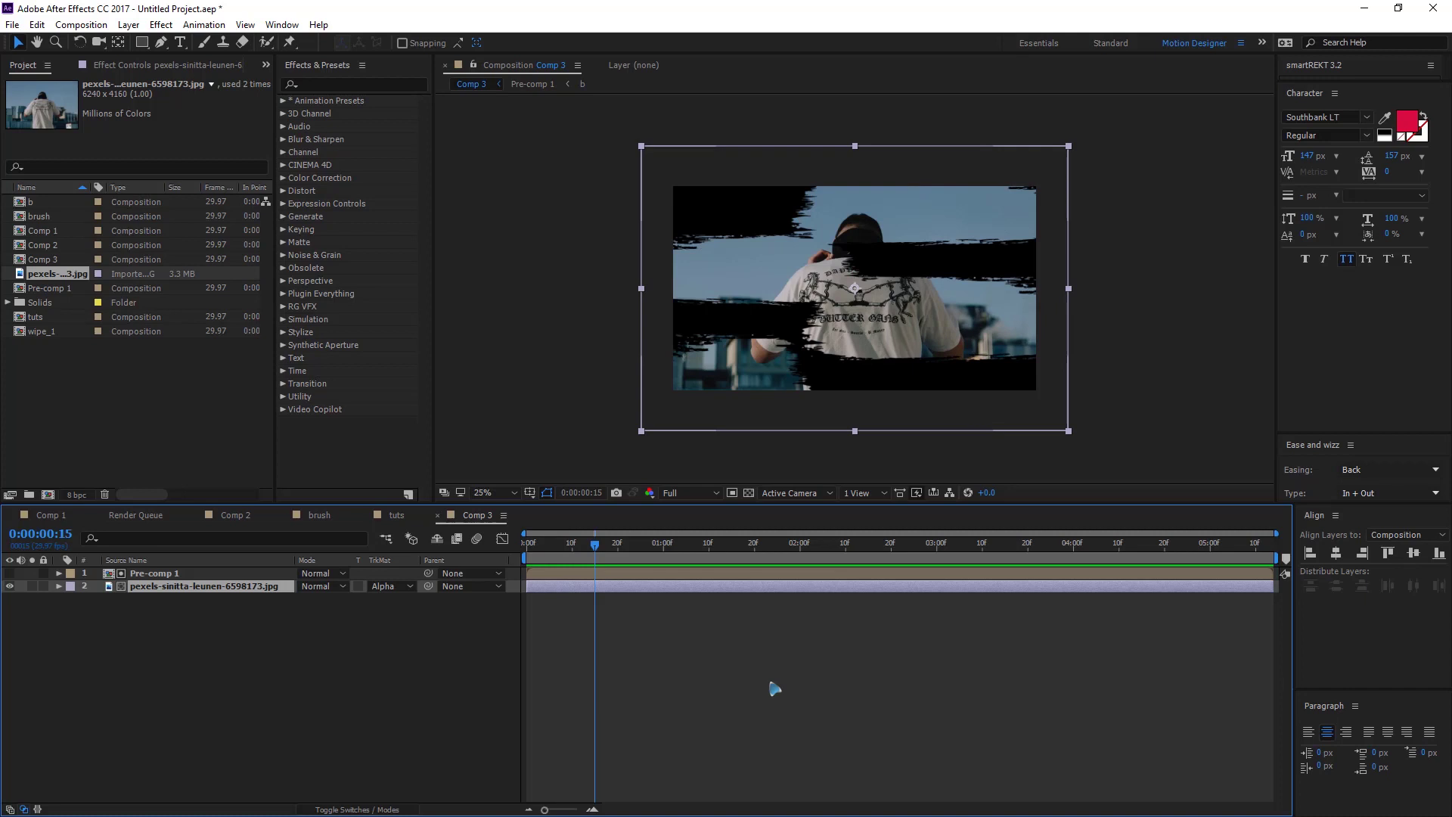